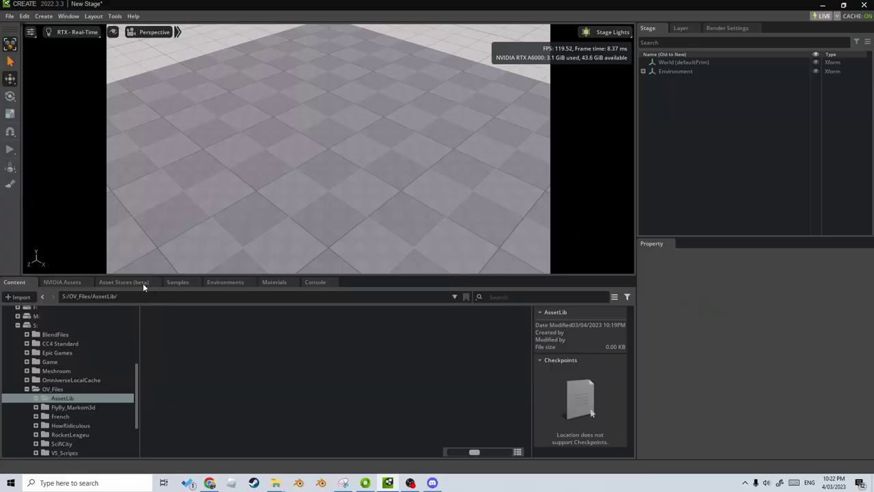
Step: Open the asset stores listing, limit it to Sketchfab models and look through the available assets
click(142, 282)
click(615, 297)
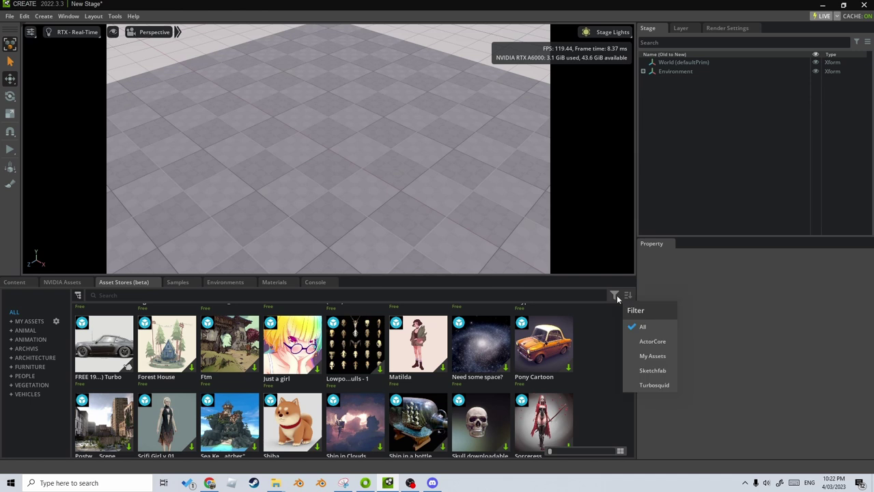
click(649, 371)
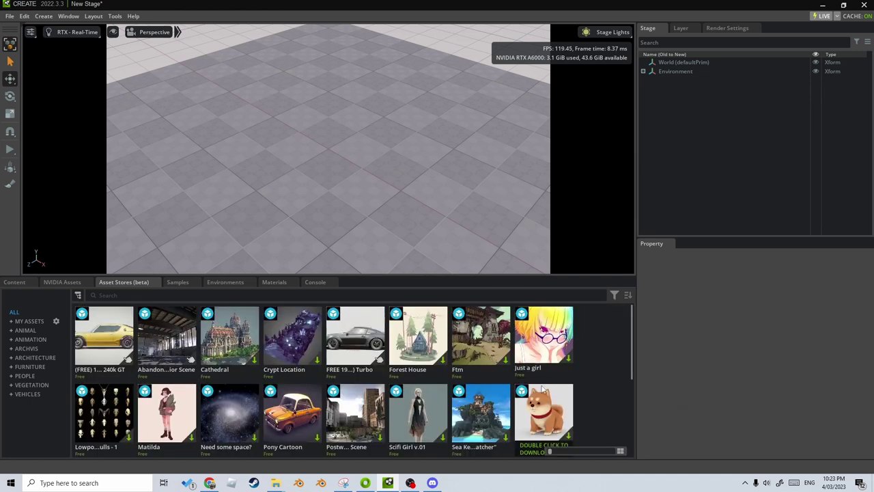
scroll(595, 397, down, 5)
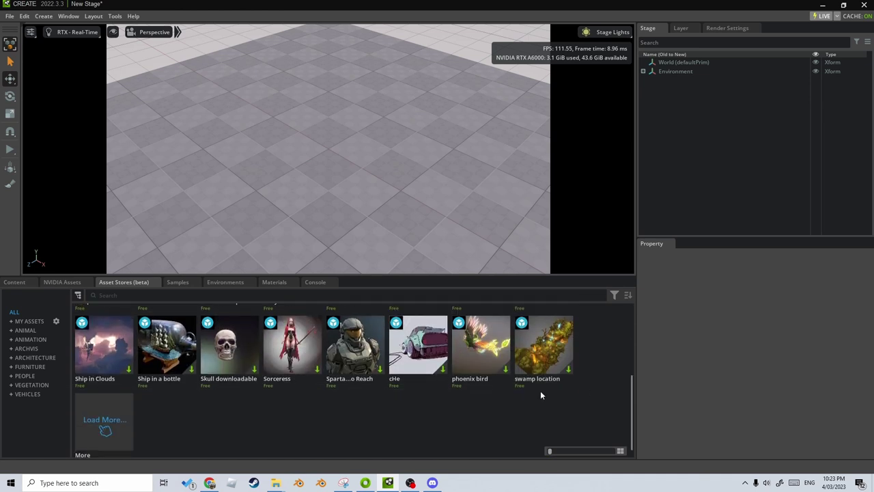
scroll(541, 394, up, 5)
Step: Search the Sketchfab models for "london"
click(140, 295)
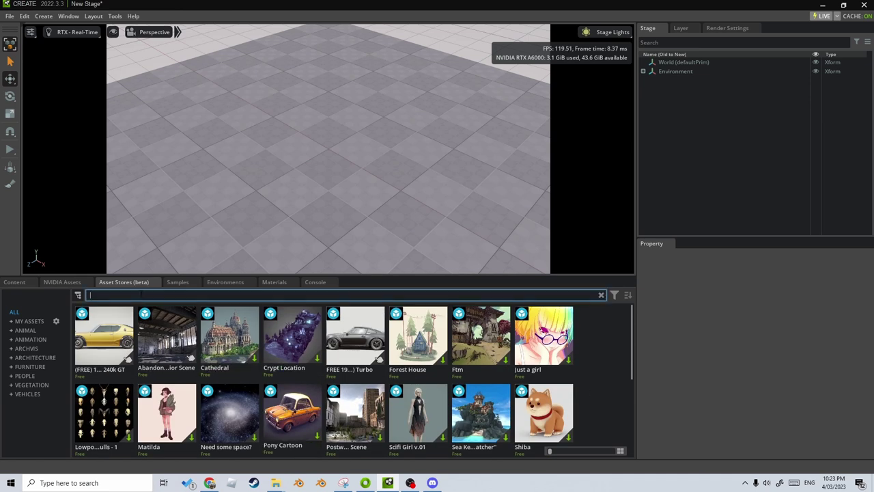
text(london)
key(Return)
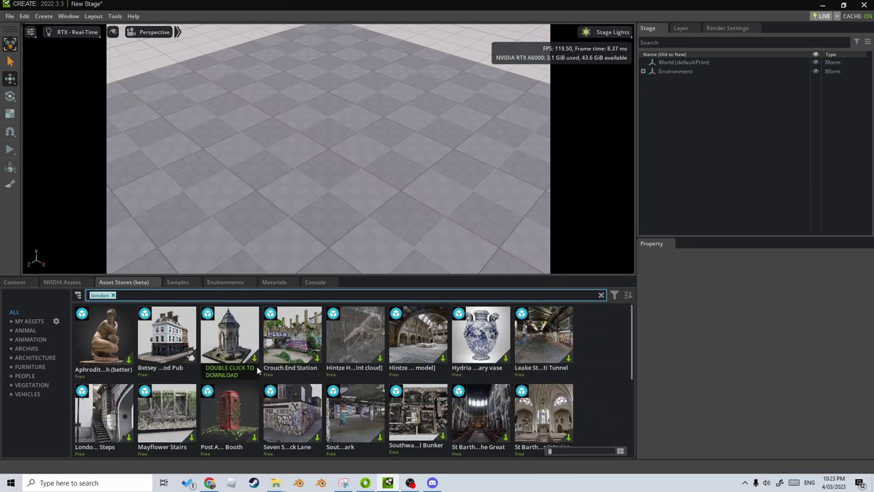
Step: Start downloading the Rick Roll Bridge model and create a folder named "Locoation" inside S:/OV_Files/AssetLib for it
scroll(474, 426, down, 5)
double_click(496, 386)
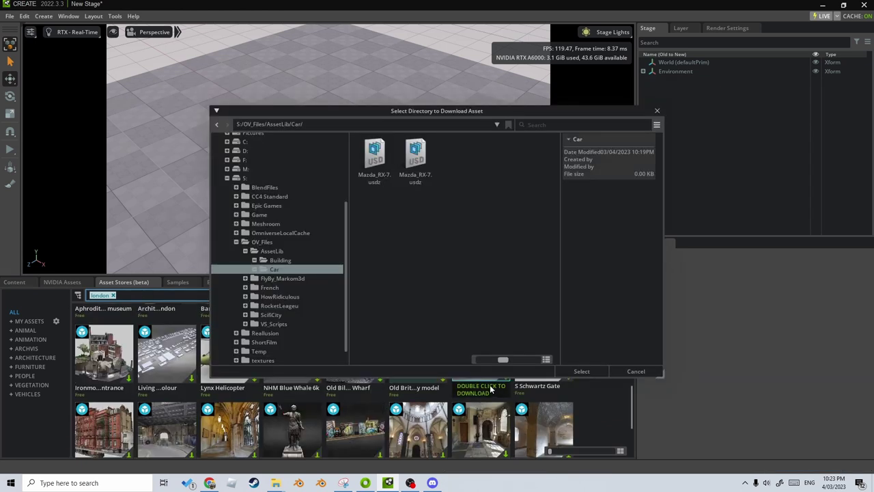
click(276, 250)
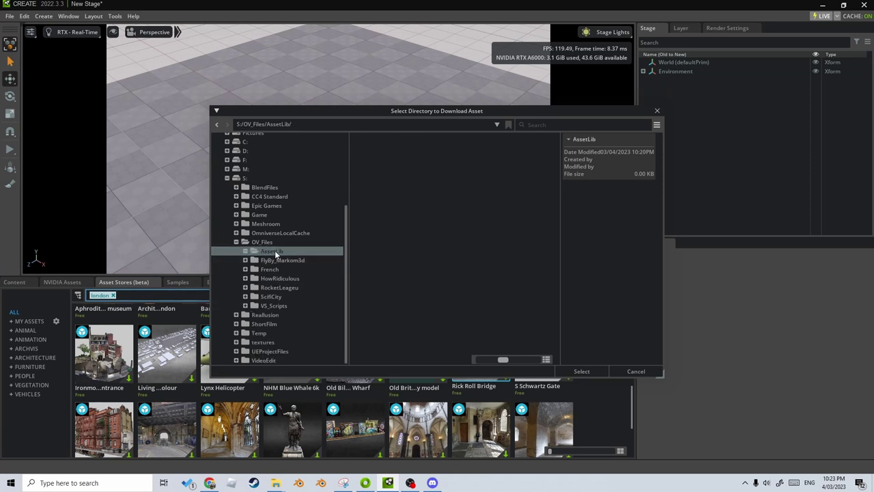
right_click(399, 201)
click(418, 207)
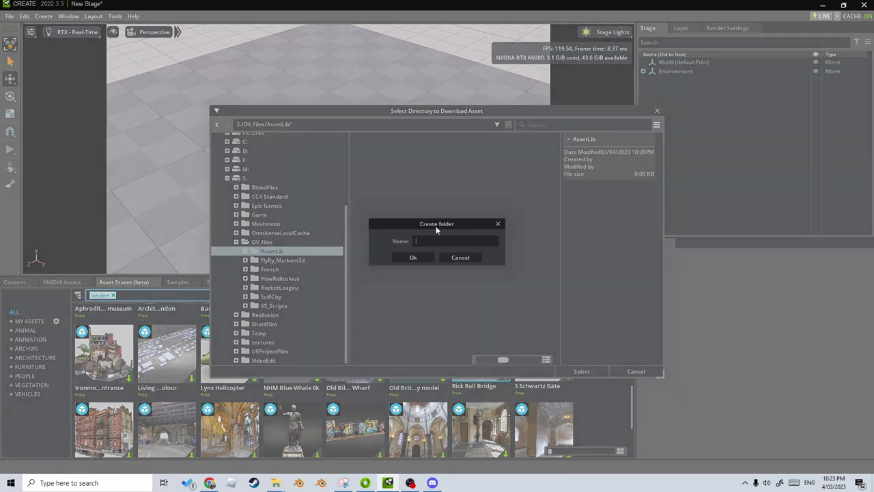
text(Locoation)
key(Return)
Step: Use the Locoation folder as the download directory and agree to add it to My Assets
double_click(373, 160)
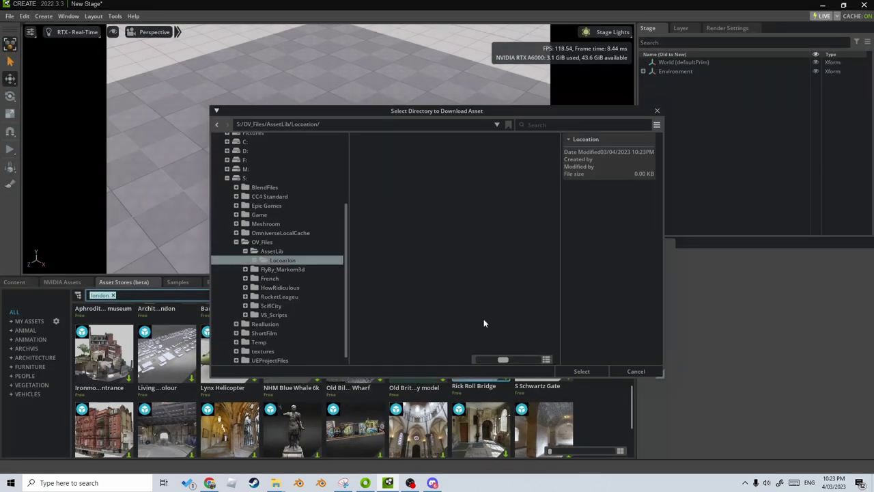
click(581, 371)
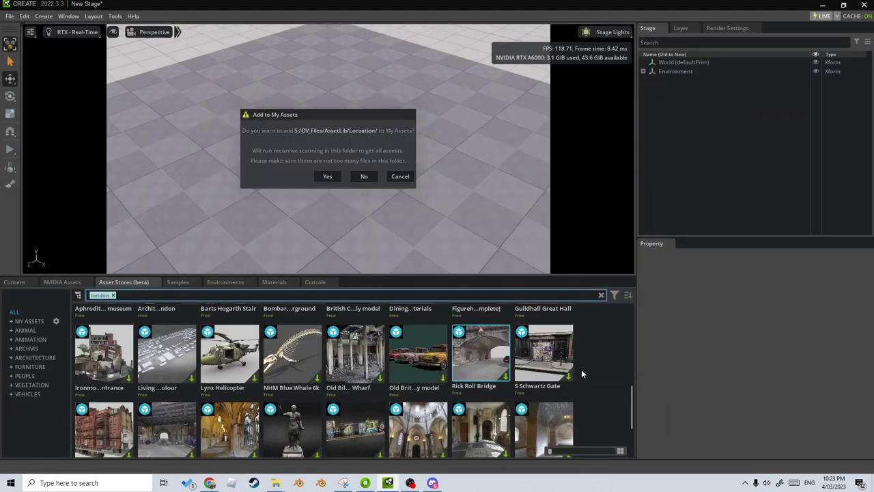
click(328, 176)
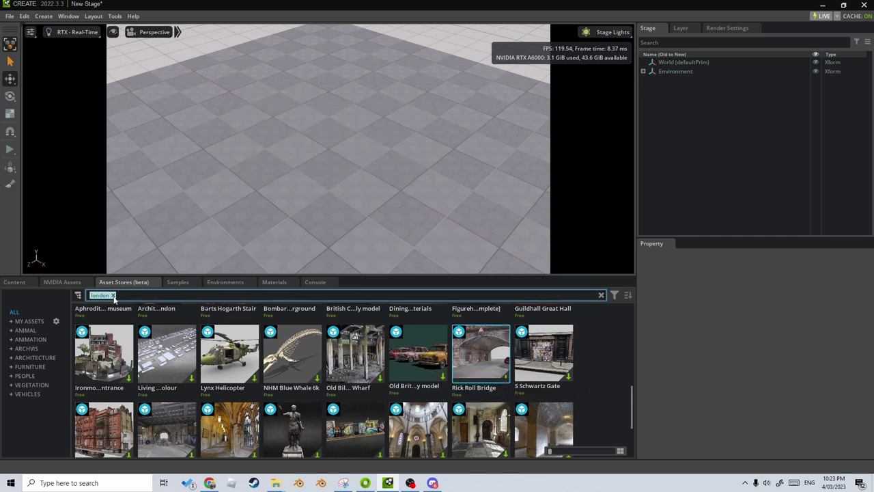
Step: Remove the "london" search term and search the asset store for "nissan"
click(113, 296)
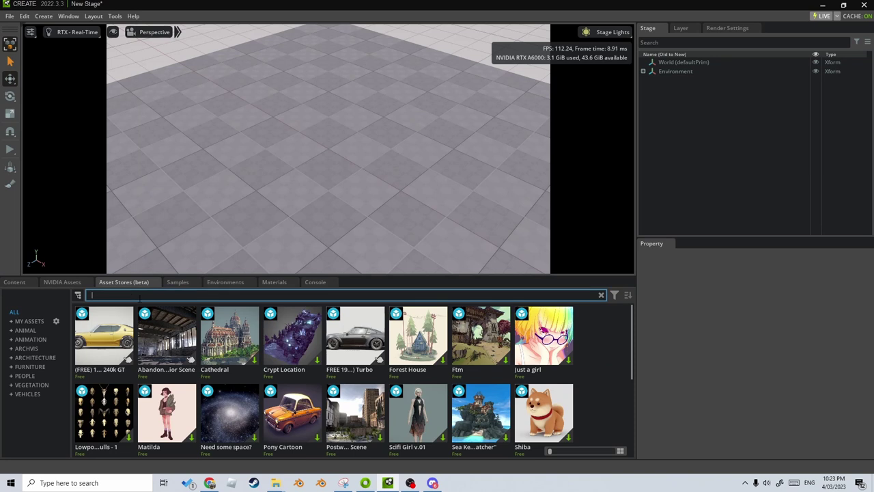
text(nissan)
key(Return)
Step: Download the [FREE] Datsun 280Z model into a new "Car" folder in S:/OV_Files/AssetLib and add that folder to My Assets
scroll(569, 393, down, 5)
scroll(574, 388, down, 1)
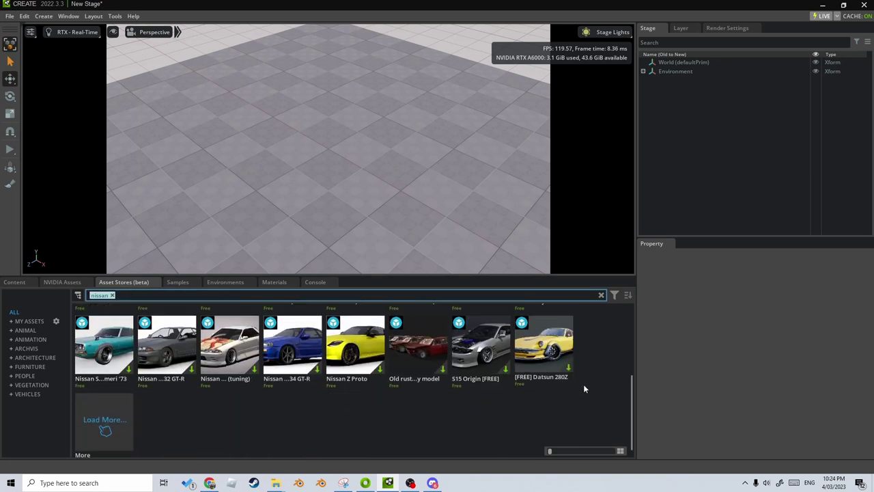
double_click(557, 367)
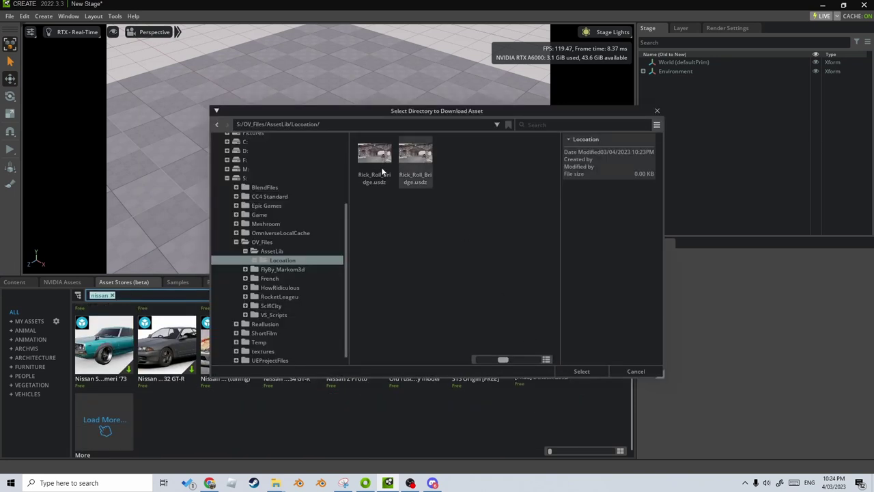
click(275, 251)
right_click(441, 208)
click(465, 219)
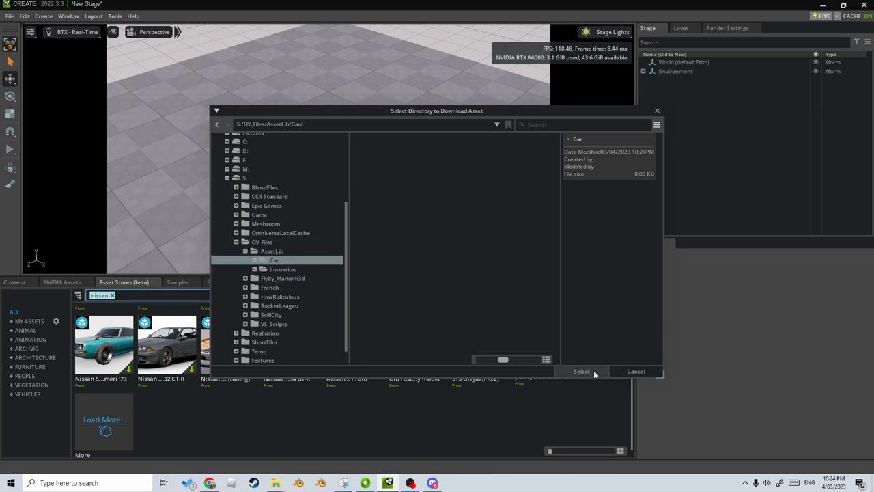
click(581, 372)
click(325, 179)
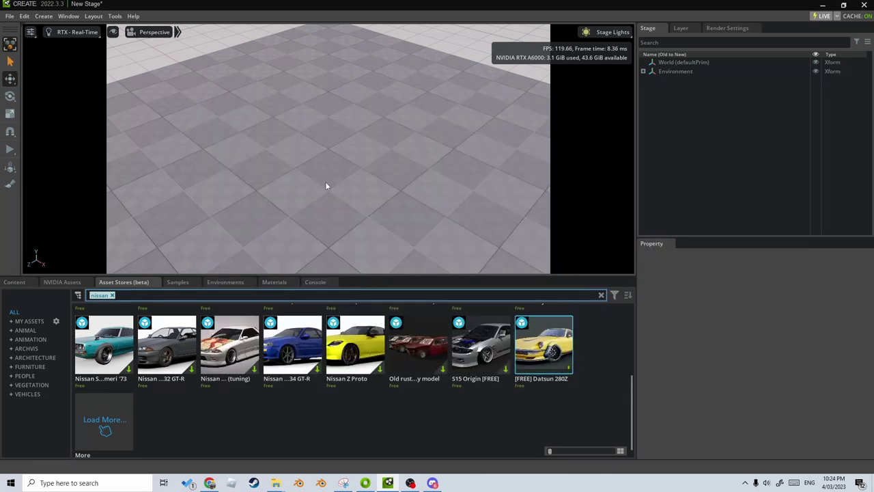
Step: Open Rick_Roll_Bridge.usdz from the AssetLib/Locoation folder without saving the current stage
click(14, 282)
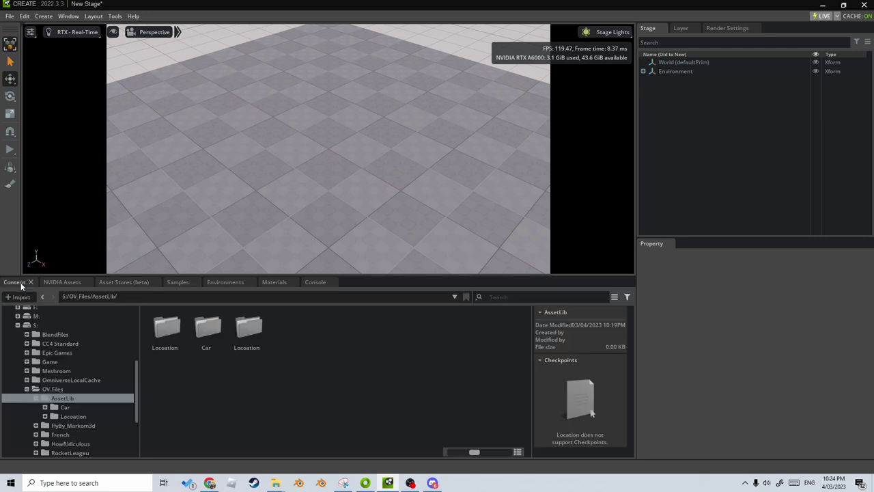
click(198, 333)
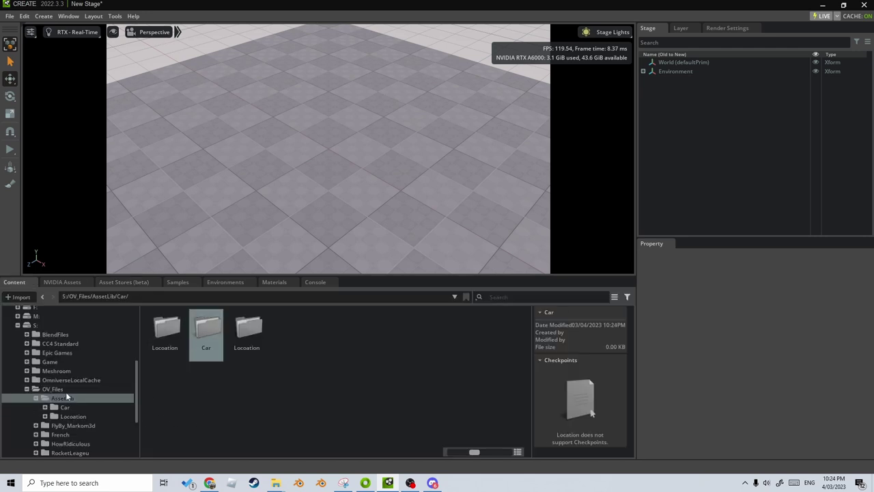
click(67, 398)
double_click(209, 332)
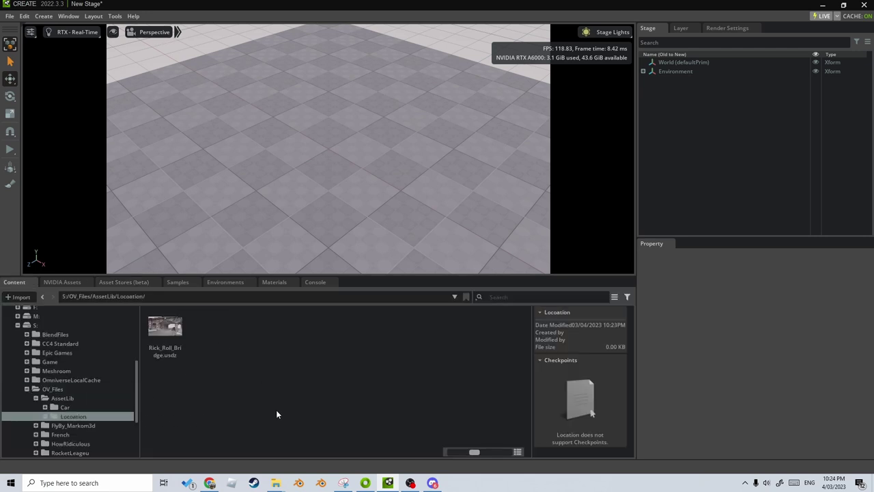
double_click(162, 338)
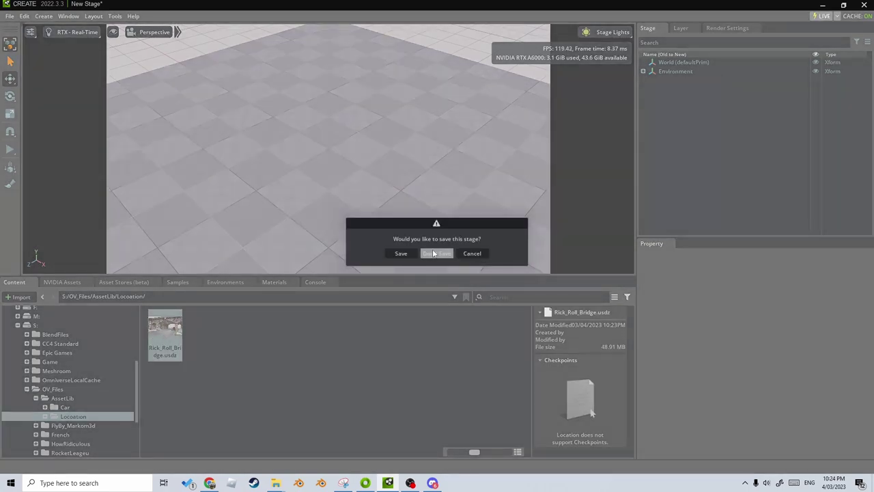
click(437, 255)
Step: Add a cube mesh on the road in front of the bridge and raise it above the ground
right_drag(448, 227, 370, 190)
right_click(370, 191)
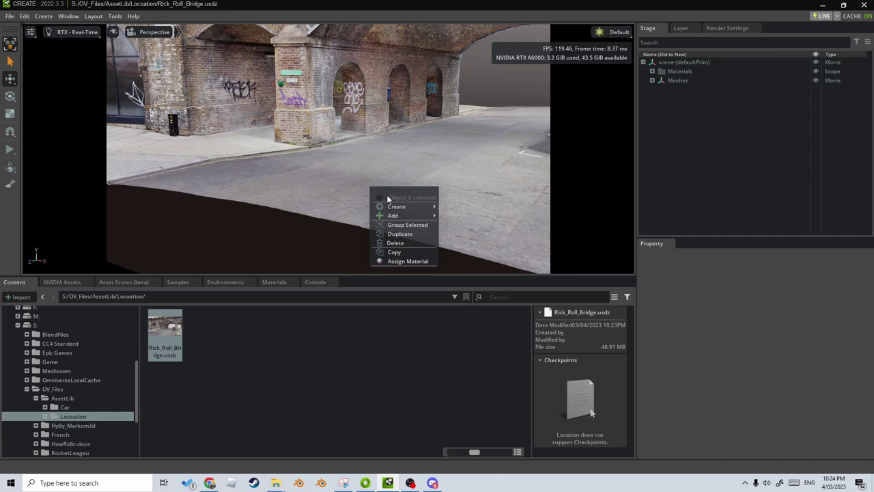
mouse_move(390, 207)
mouse_move(468, 206)
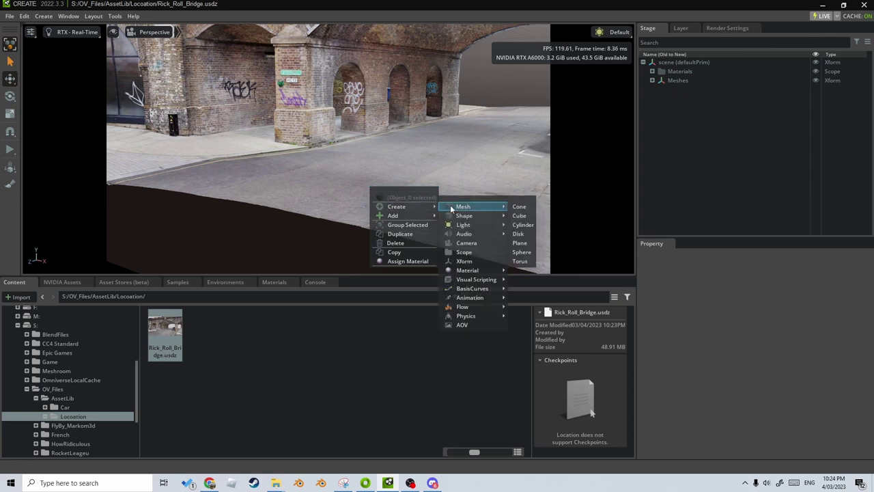
click(525, 215)
drag(370, 161, 368, 124)
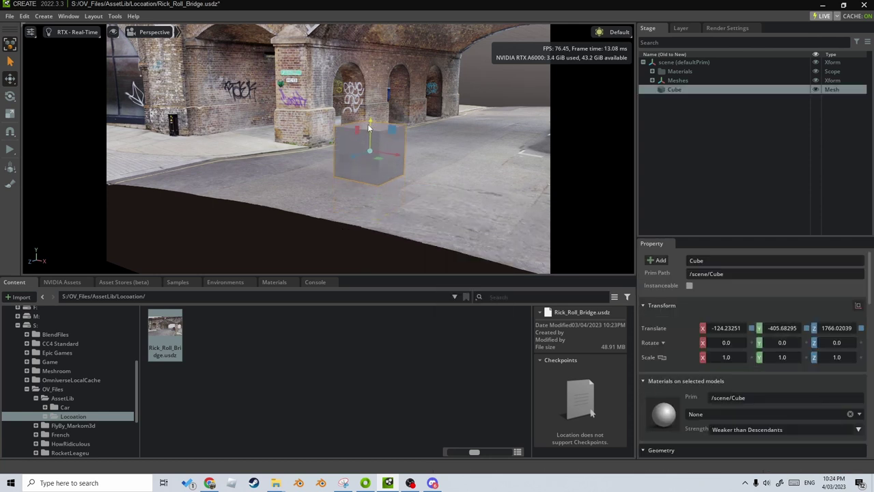
Step: Switch the stage lighting to the Sunny Sky light rig and check how it lights the scene
right_drag(370, 203, 537, 108)
click(616, 33)
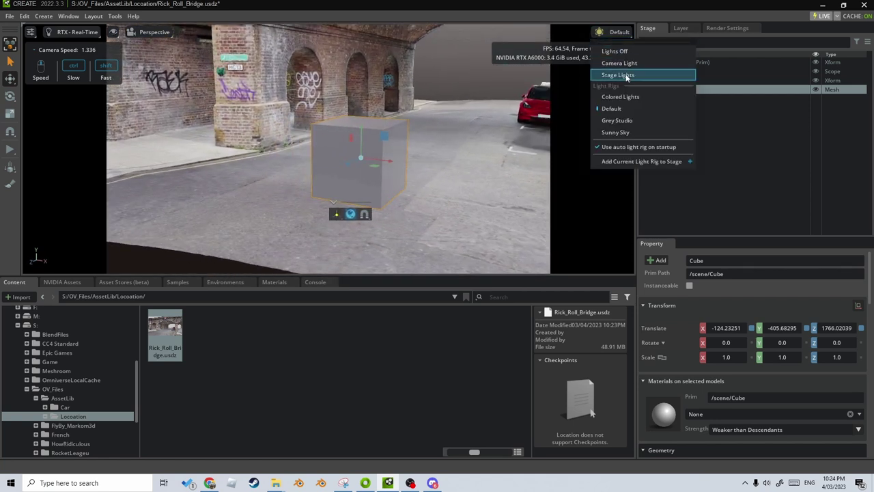
click(625, 132)
right_drag(409, 211, 474, 209)
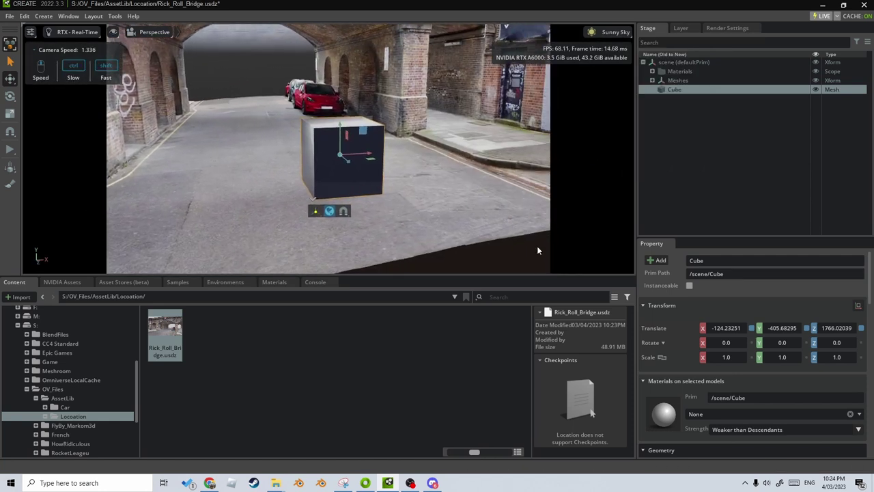
Step: Select the road mesh and inspect the inputs of its assigned material
click(480, 207)
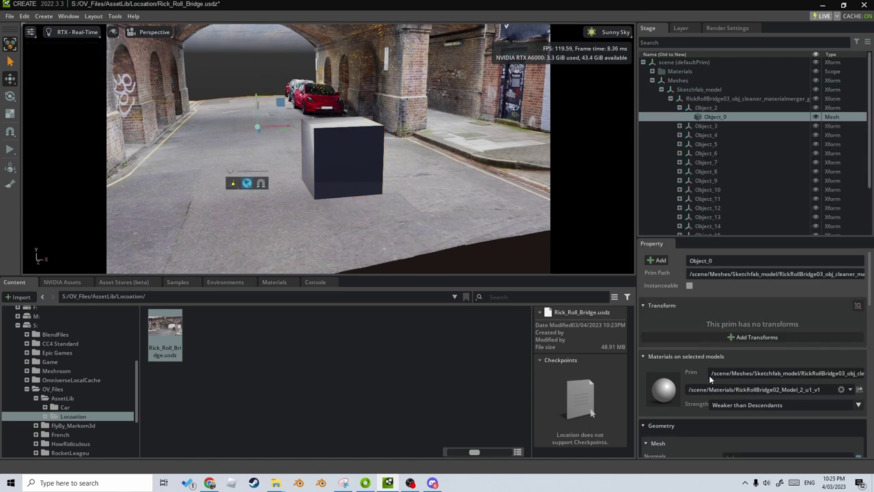
scroll(709, 375, down, 1)
double_click(664, 359)
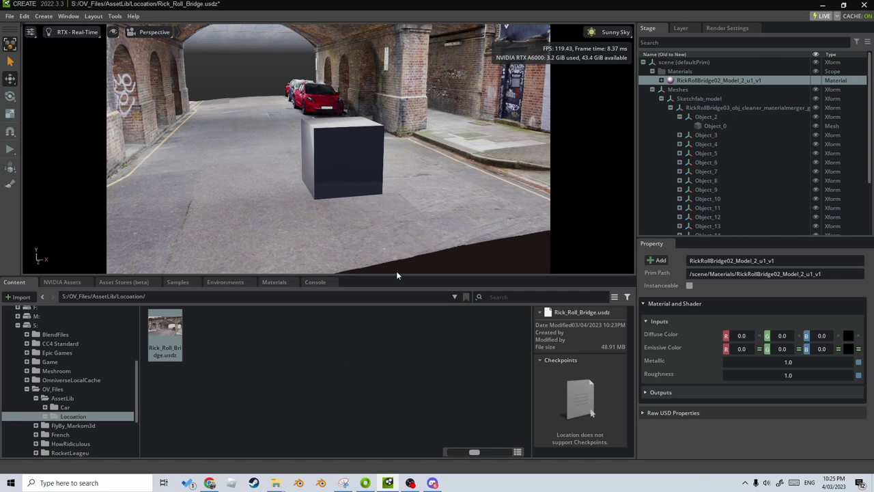
Step: Delete the cube from the road
click(343, 172)
key(Delete)
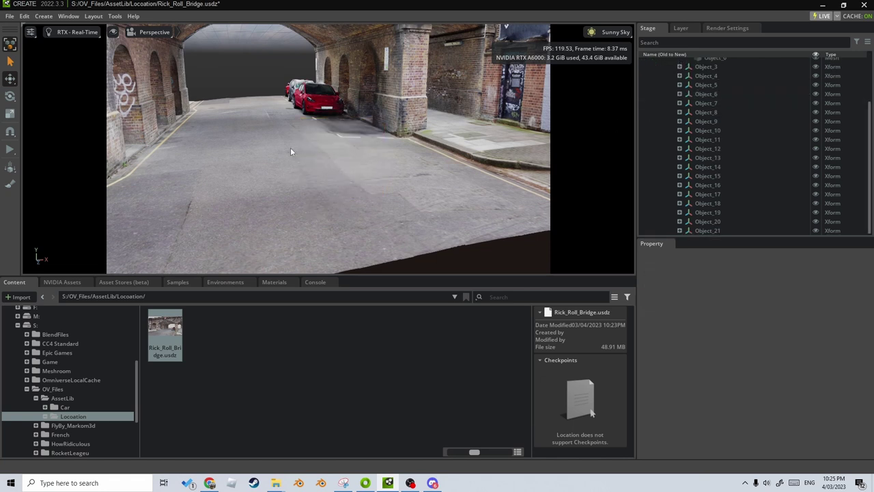
Step: Set up an export of the whole scene prim as an FBX file named Rick_Roll_Bridge in the AssetLib/Locoation folder
click(511, 149)
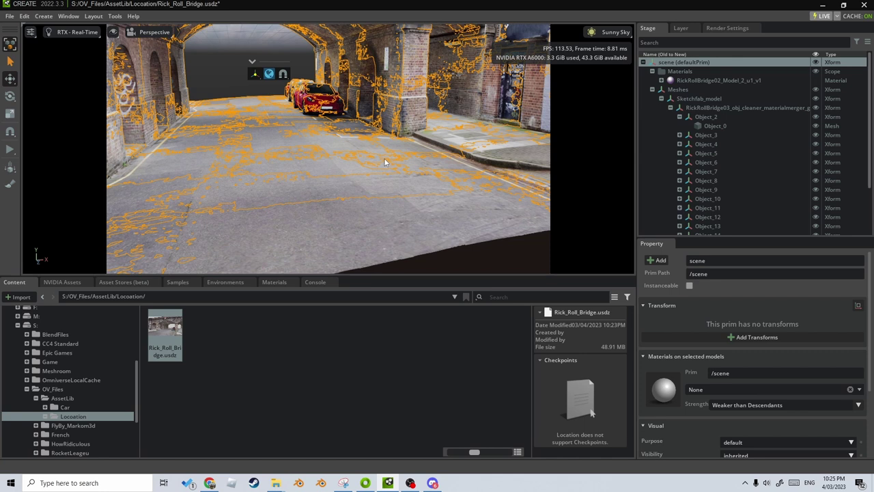
click(10, 16)
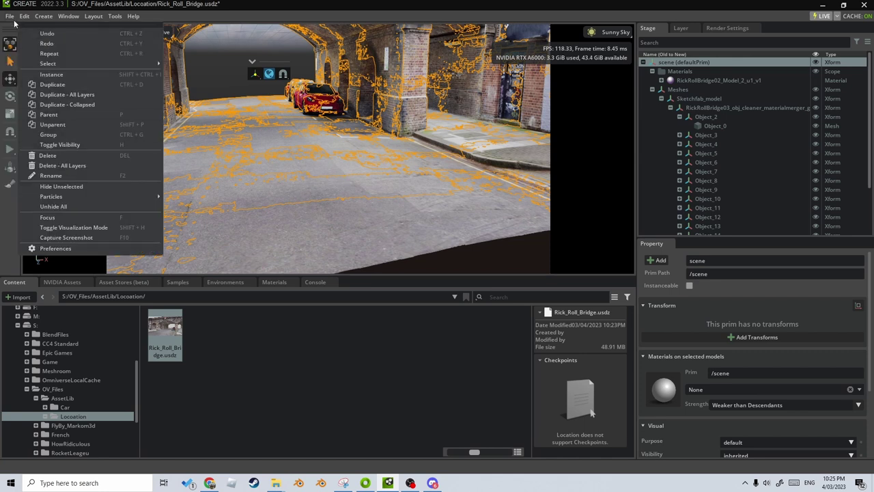
click(49, 145)
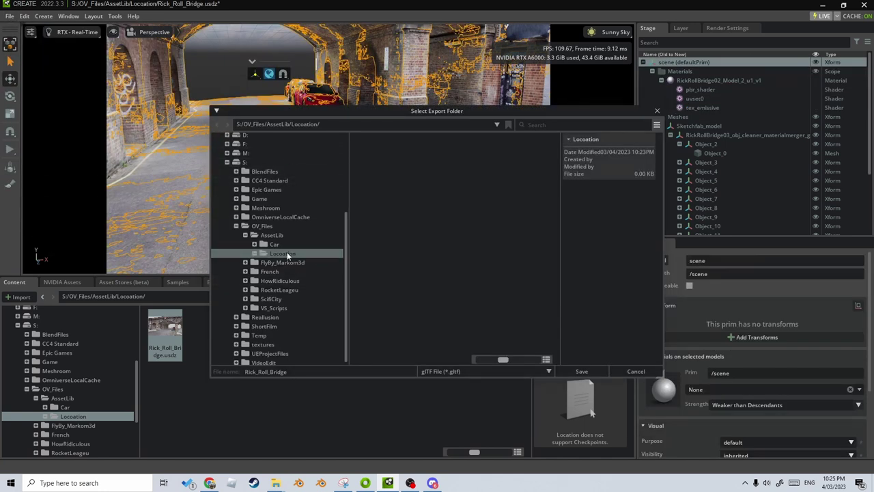
click(491, 370)
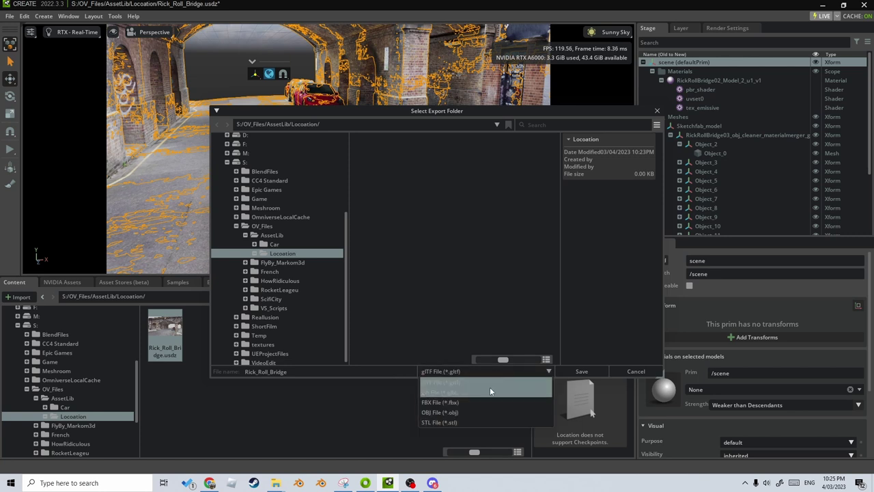
click(486, 403)
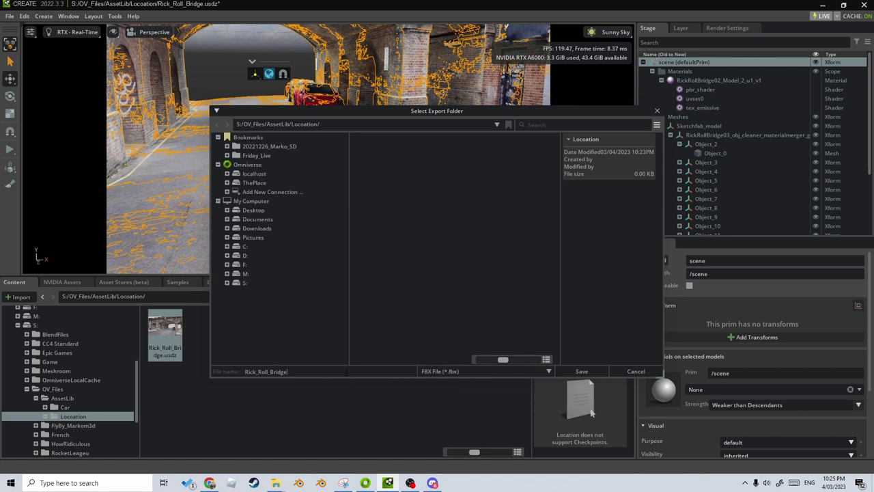
click(574, 372)
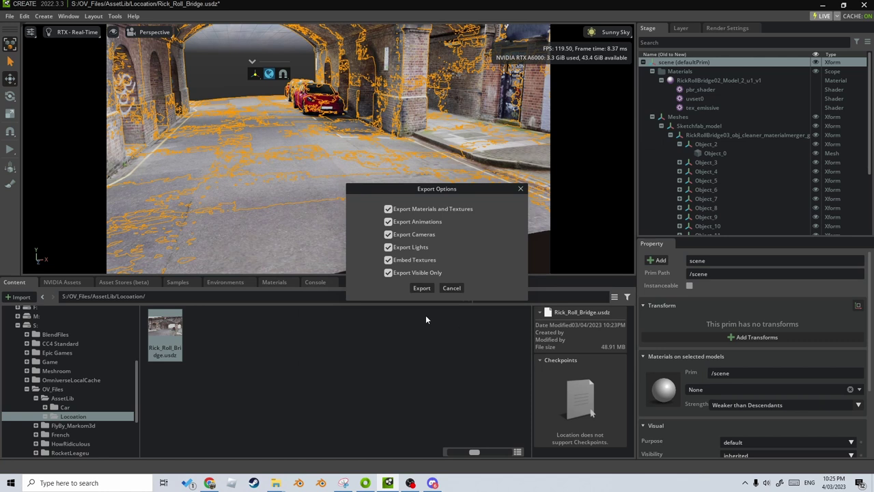
Step: Turn off the Export Visible Only and Export Animations options and run the FBX export
click(387, 272)
click(388, 222)
click(388, 209)
click(388, 209)
click(421, 289)
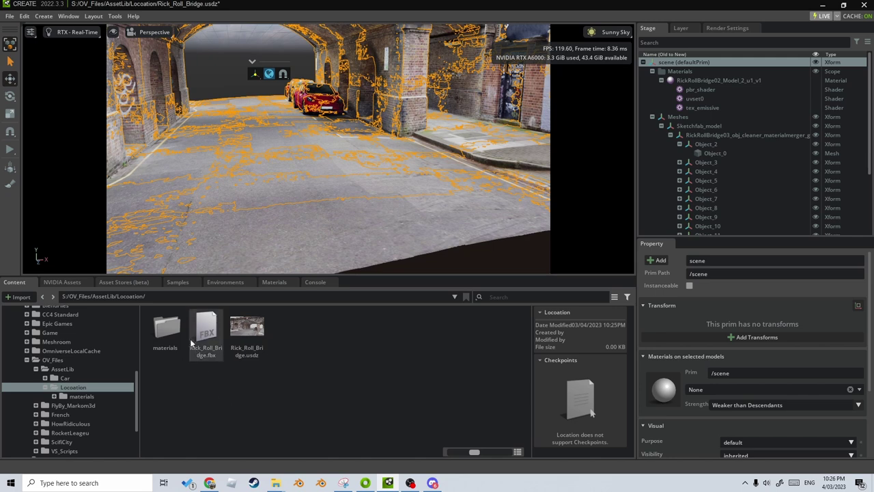
Step: Start a new empty stage in place of the open bridge scene
click(10, 16)
click(20, 27)
click(441, 254)
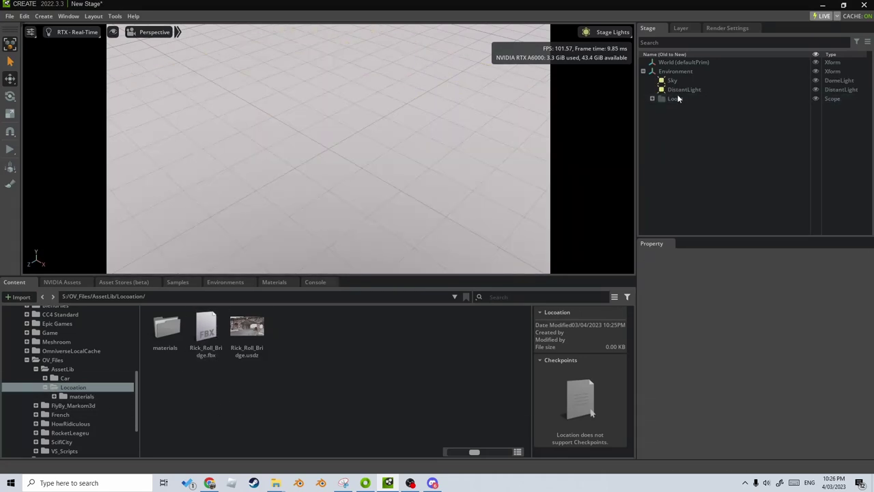
Step: Place Rick_Roll_Bridge.fbx in the new stage and reset its X and Z translation to 0
drag(211, 335, 312, 145)
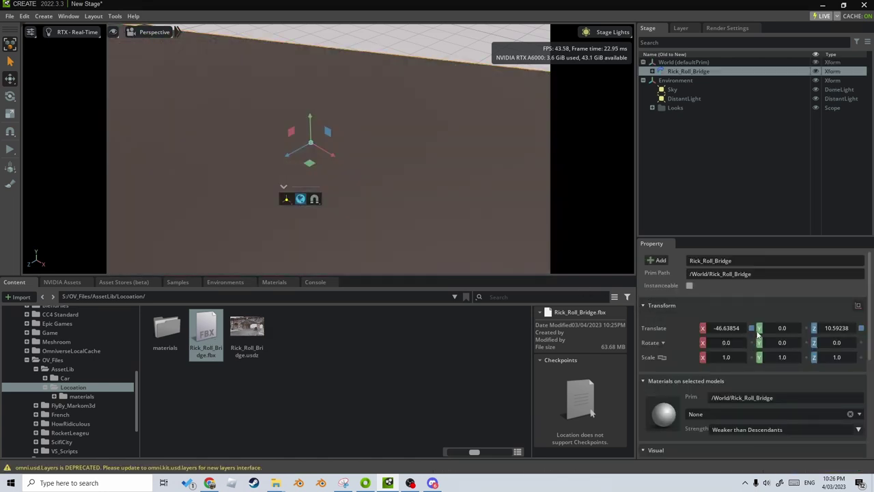
click(751, 329)
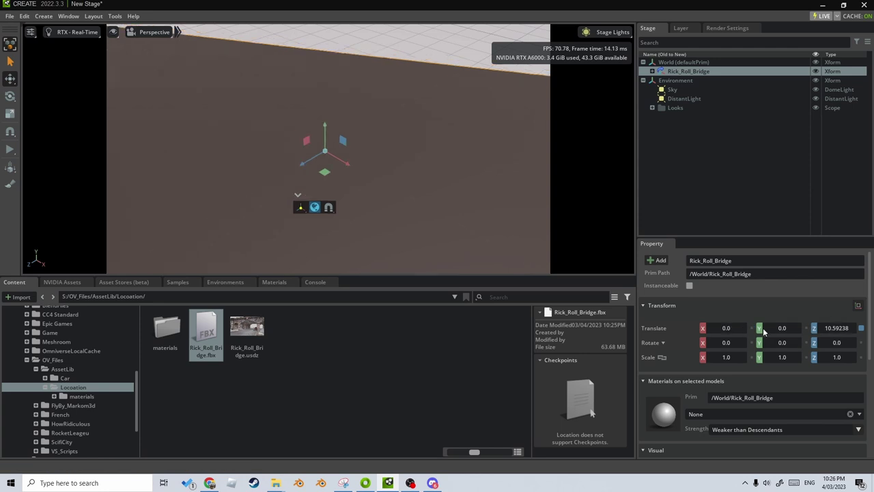
click(861, 329)
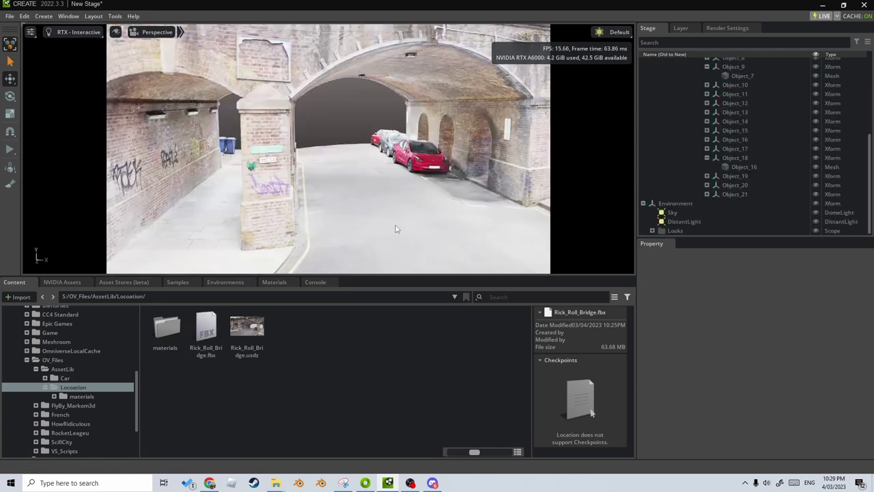
Step: Open the material of the road mesh, disable its emission and clear the emissive color map
click(419, 222)
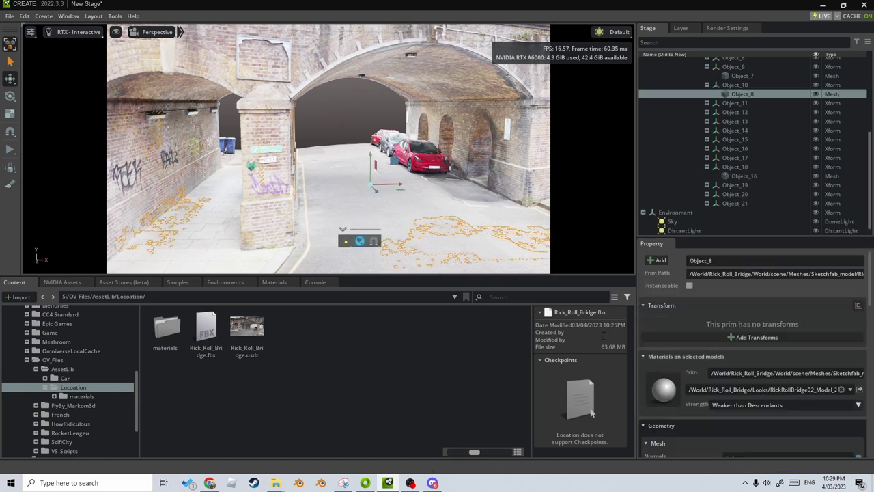
click(660, 395)
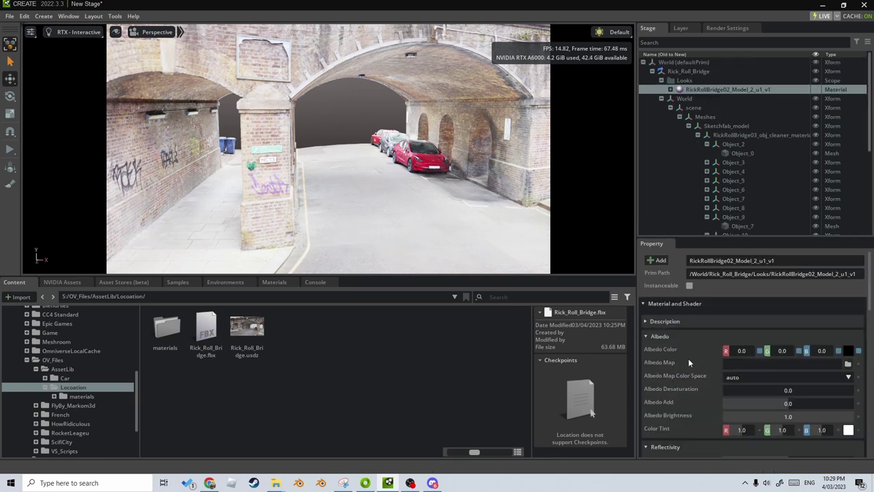
scroll(688, 358, down, 10)
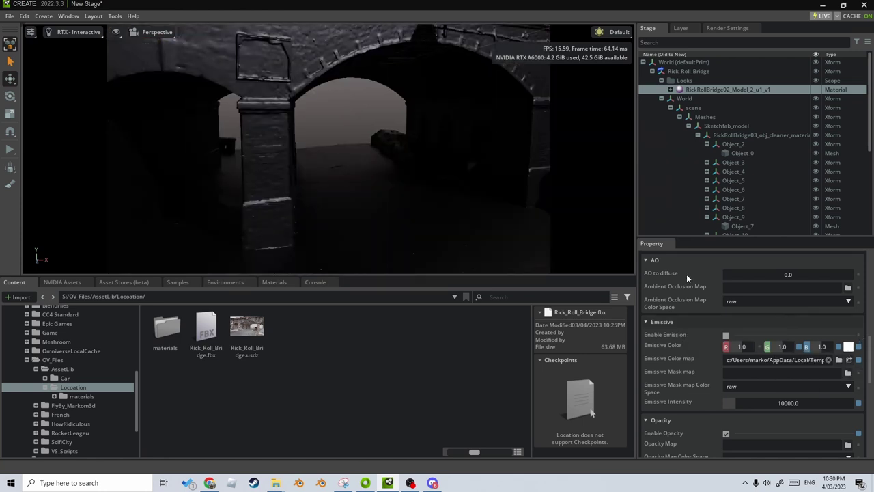
mouse_move(397, 156)
right_down()
mouse_move(478, 156)
mouse_move(410, 161)
right_up()
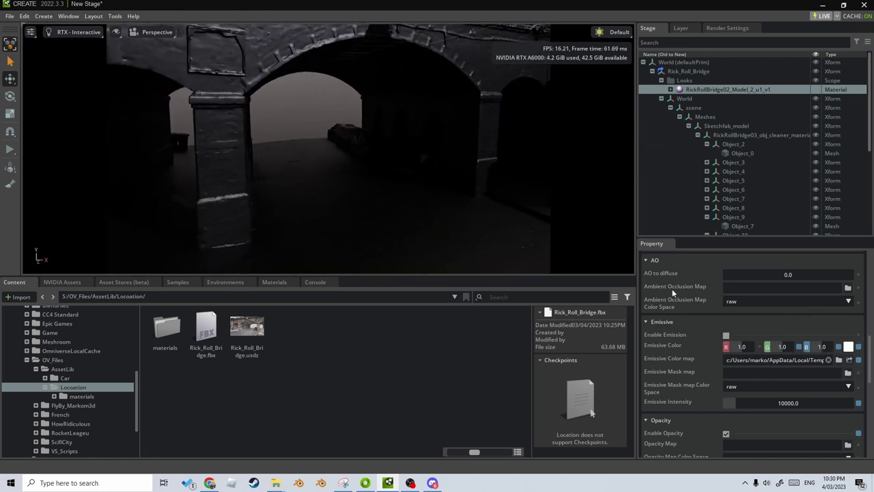
scroll(735, 350, up, 1)
click(829, 396)
Step: Assign RickRollBridge02_Model_2_u1_v1_baseColor.jpg from the materials/textures folder as the bridge material's albedo map
scroll(681, 387, up, 10)
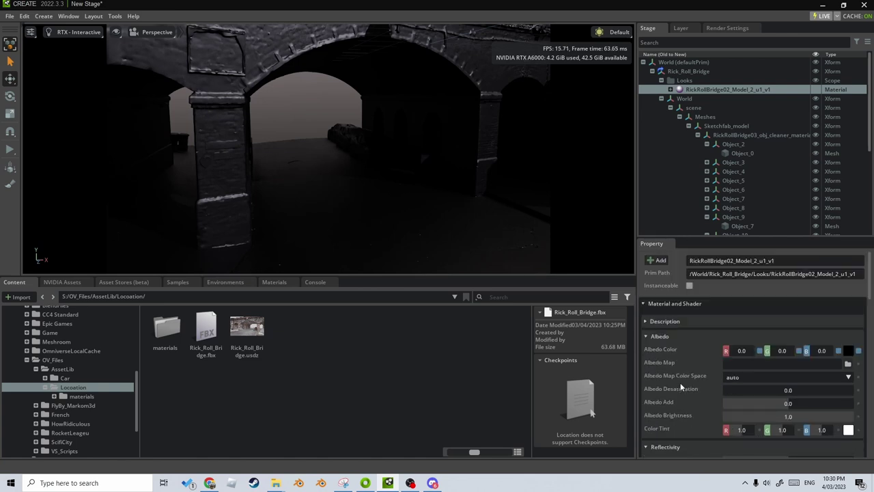
click(846, 363)
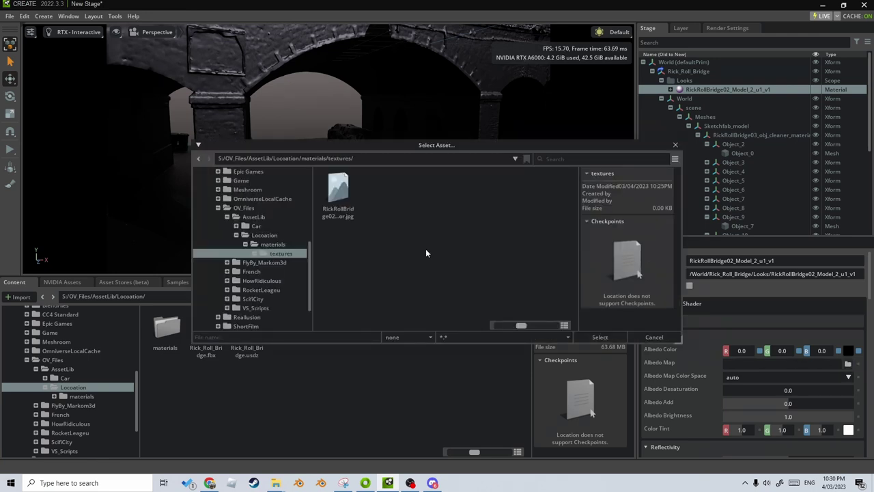
click(337, 193)
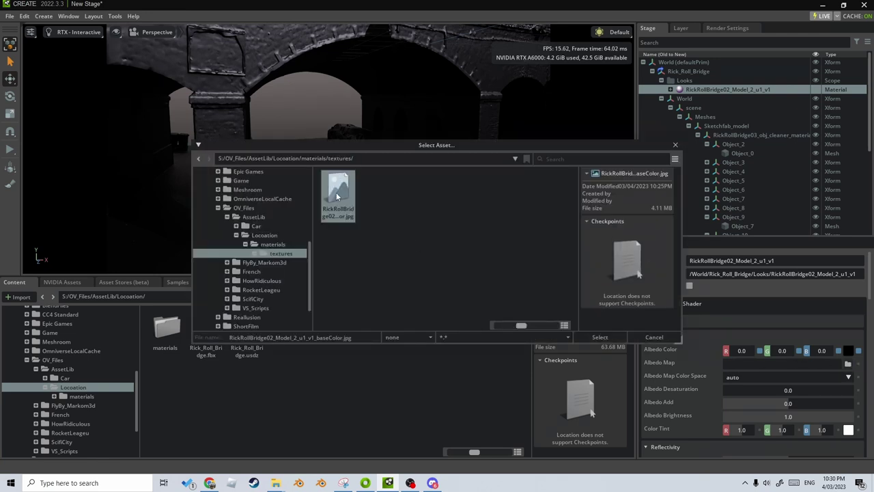
click(596, 336)
right_drag(312, 168, 427, 199)
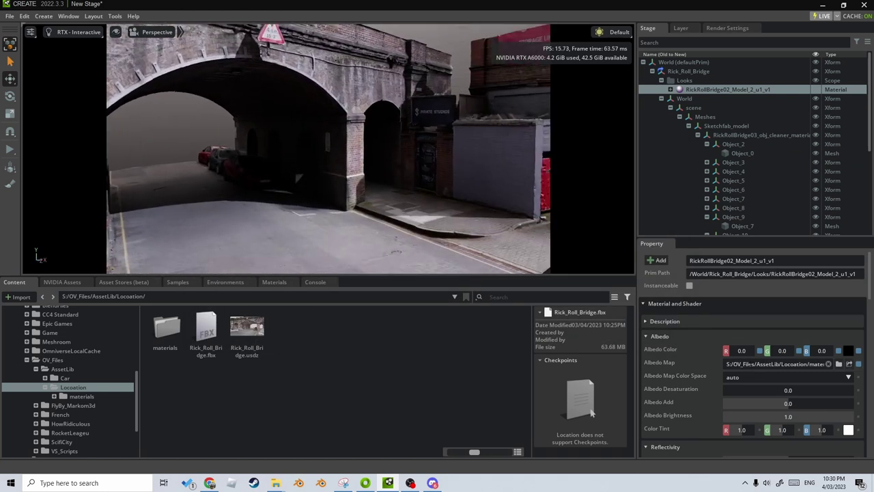
Step: Assign RickRollBridge02_Model_2_u1_v1_baseColor.jpg as both the roughness map and the metallic map of the bridge material
scroll(735, 359, down, 5)
click(847, 342)
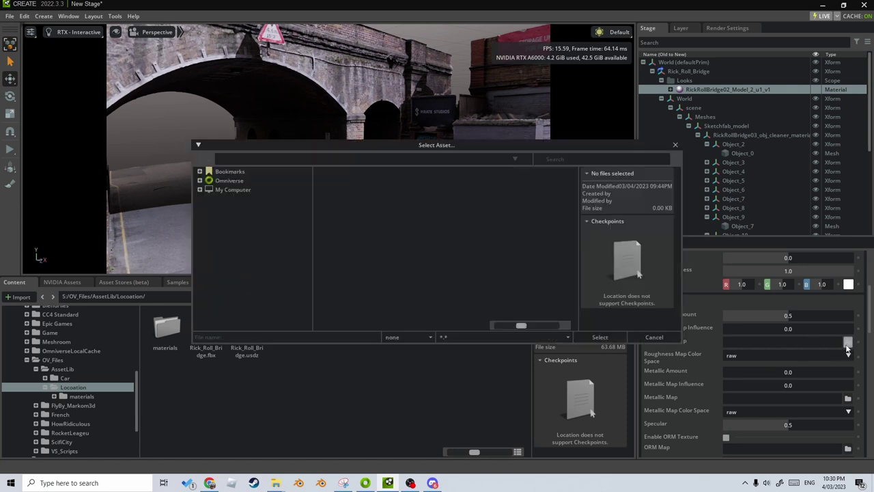
click(338, 195)
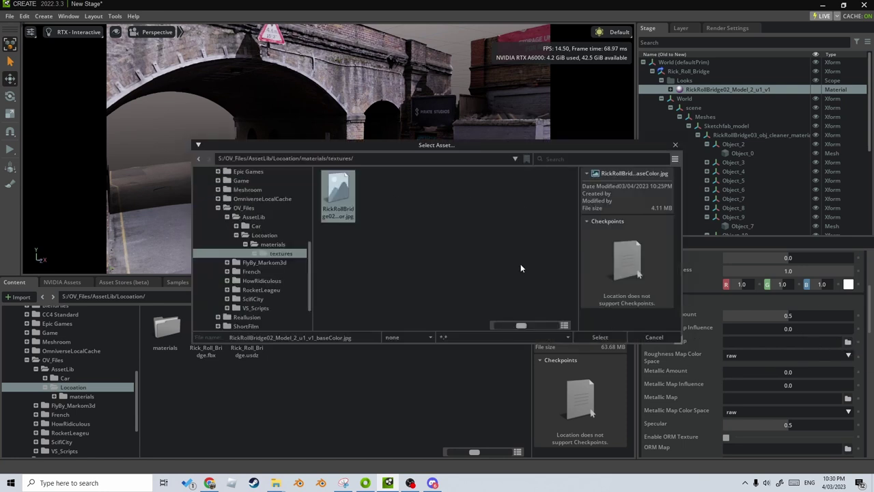
double_click(339, 198)
click(847, 362)
click(338, 197)
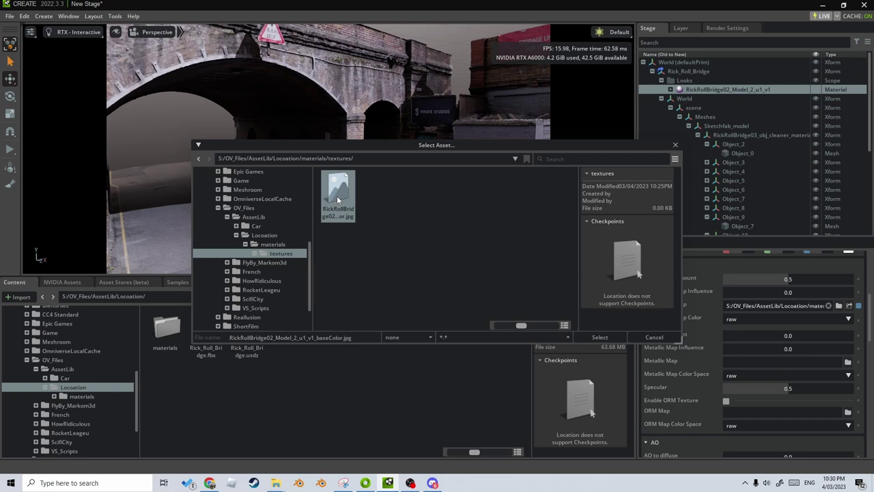
click(600, 336)
Step: Assign RickRollBridge02_Model_2_u1_v1_baseColor.jpg as the ambient occlusion map of the bridge material
scroll(754, 402, down, 3)
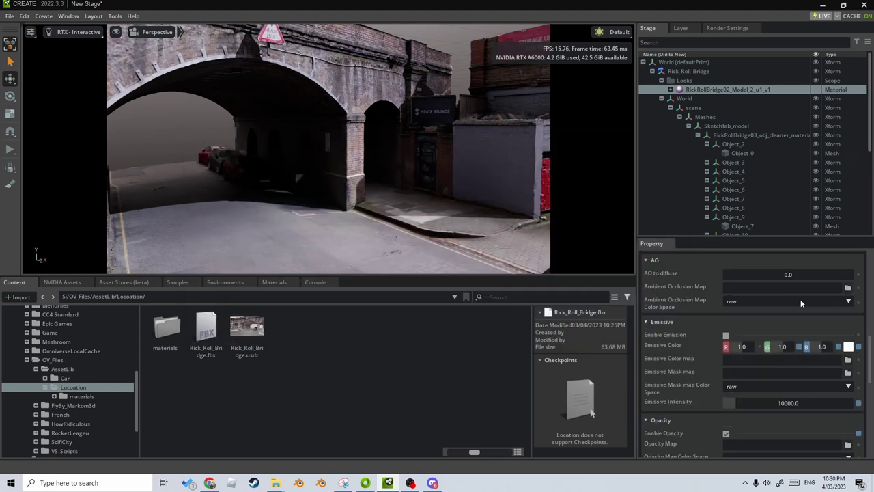
click(847, 287)
click(350, 203)
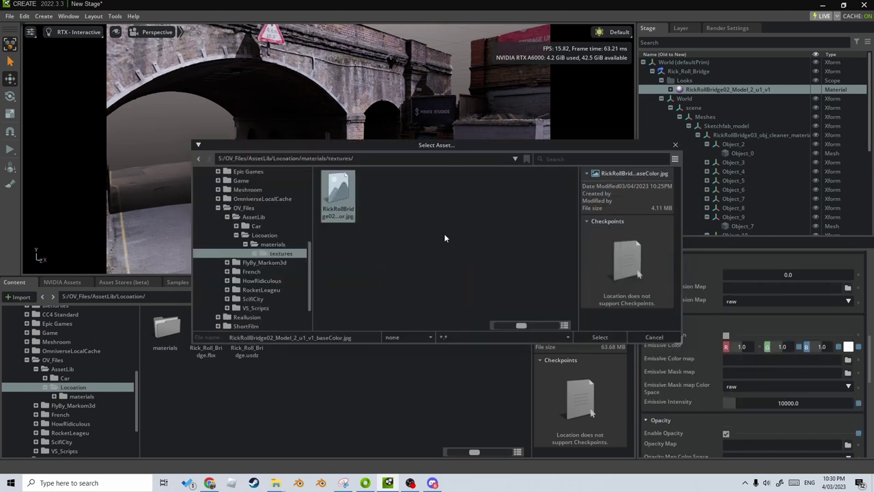
click(599, 336)
Step: Switch the stage lighting to the Sunny Sky rig and view the bridge from close by
right_drag(419, 200, 533, 192)
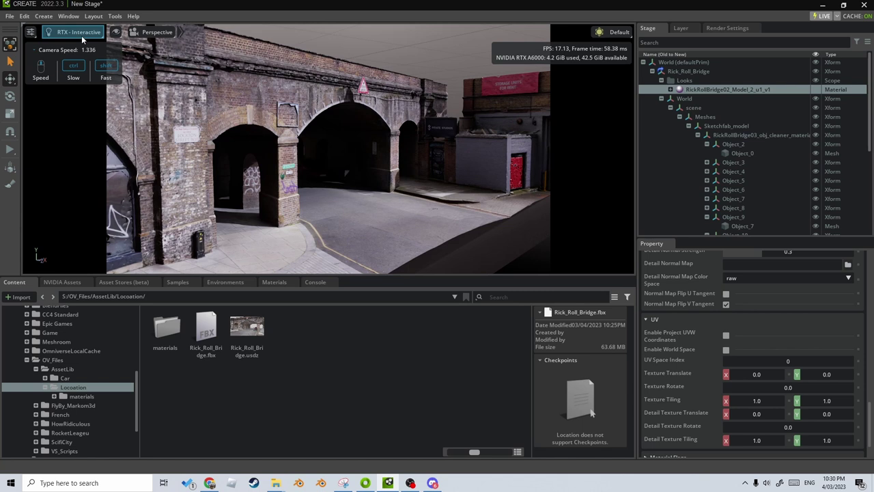
click(614, 32)
click(615, 132)
right_drag(447, 212, 435, 229)
key(w)
right_drag(412, 228, 412, 227)
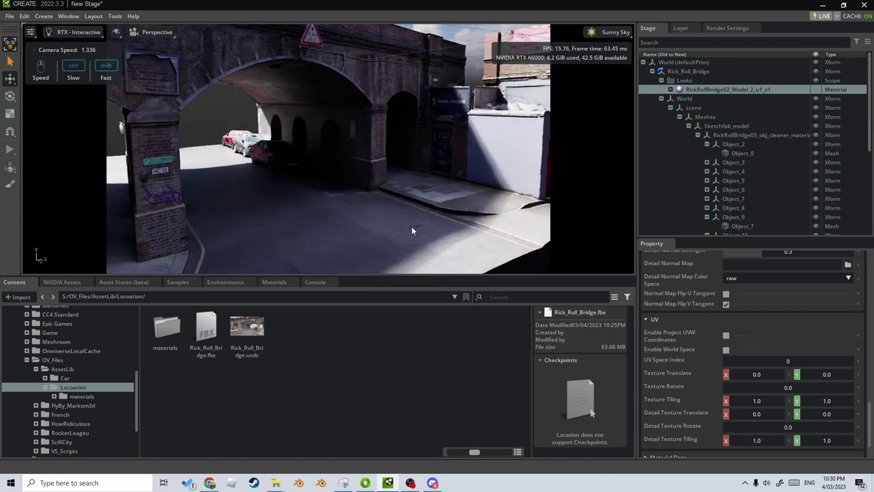
Step: Save the stage as Location.usd in the AssetLib/Locoation folder
click(9, 15)
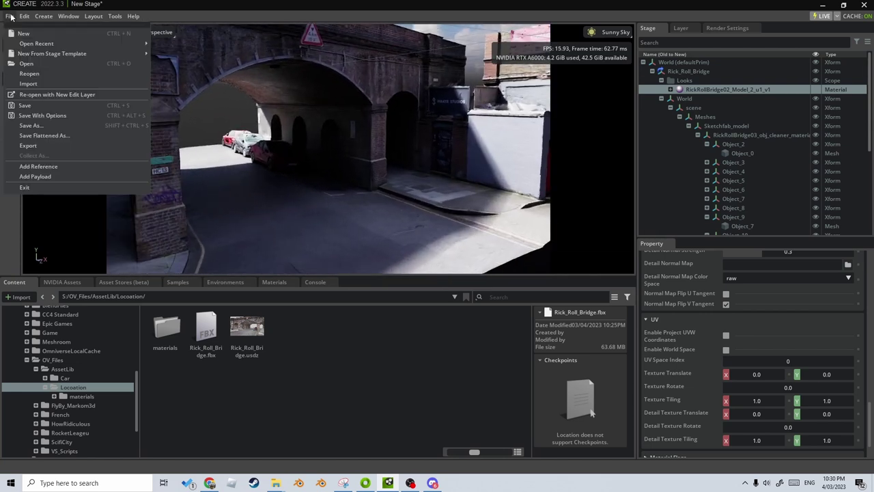
click(53, 127)
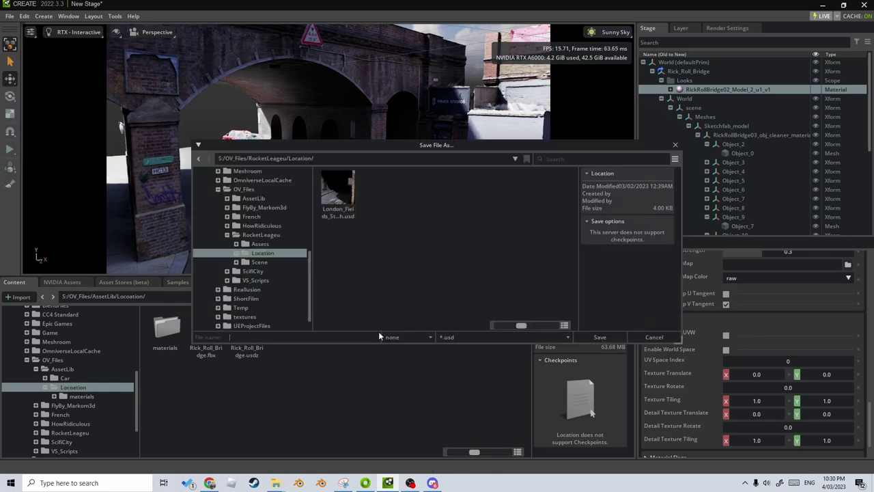
text(Location)
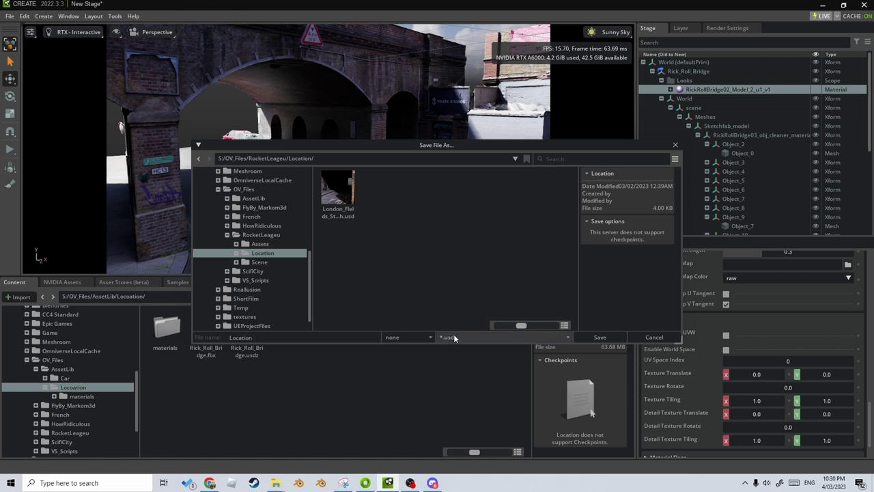
click(591, 338)
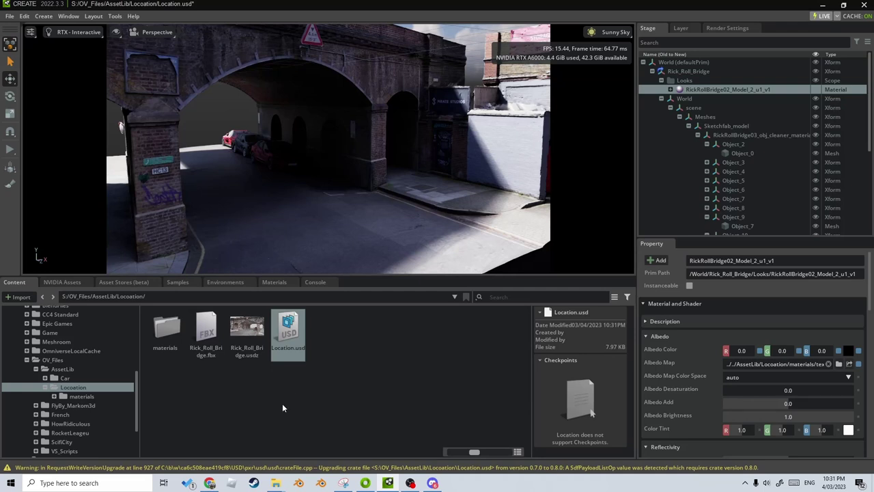
Step: Open FREE_Datsun_280Z.usdz from the AssetLib/Car folder and inspect the inputs of the body's car paint material
click(64, 378)
click(171, 360)
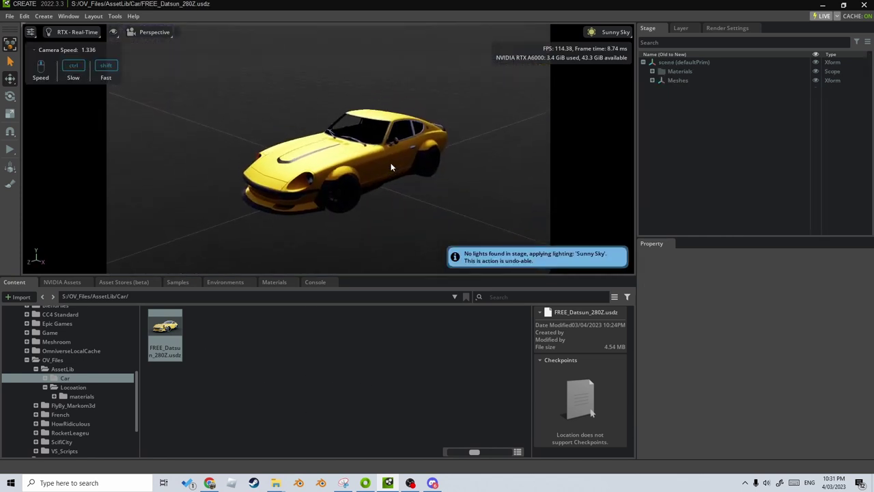
click(371, 165)
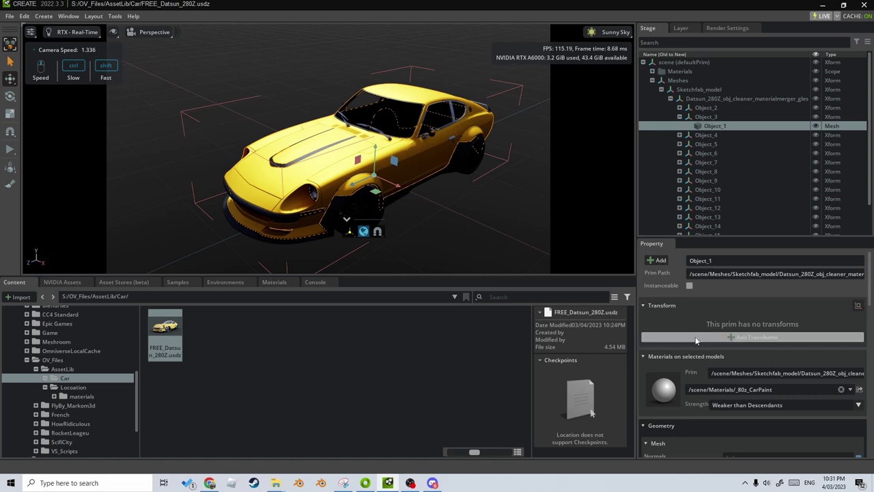
click(664, 388)
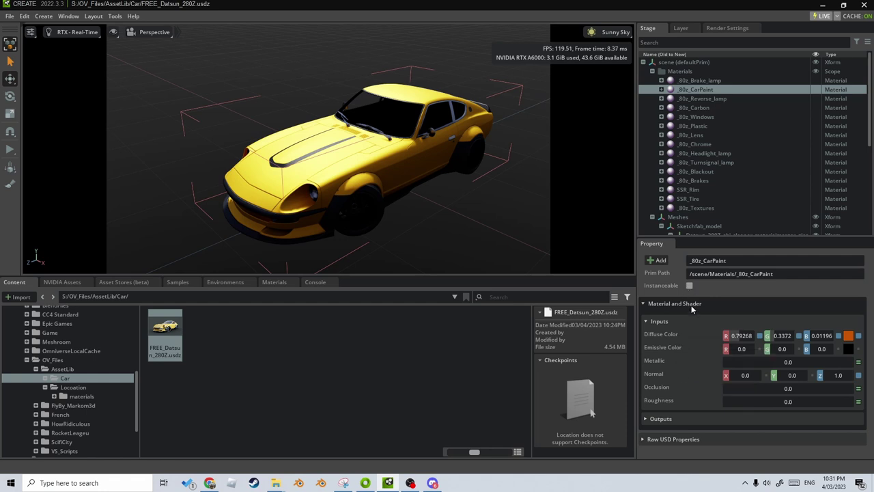
right_drag(422, 213, 439, 175)
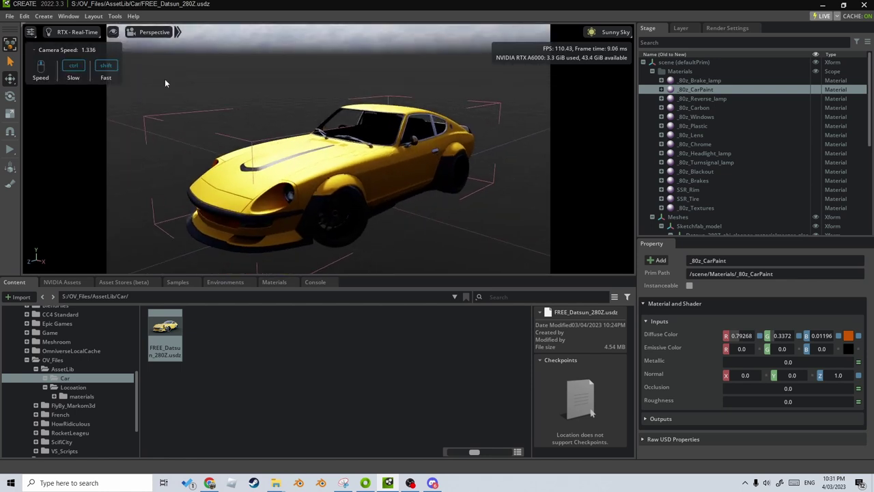
Step: Switch the renderer to RTX - Interactive (Path Tracing) and compare the Default and Sunny Sky light rigs, keeping Sunny Sky
click(72, 32)
click(85, 63)
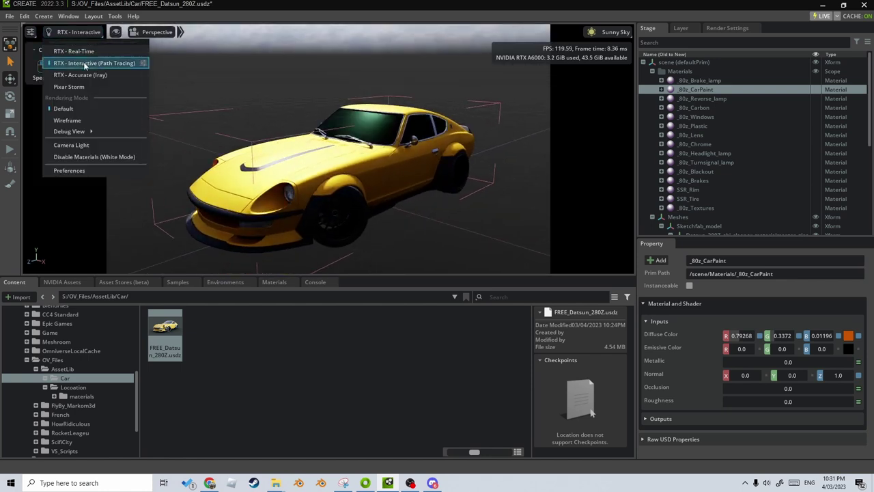
click(614, 32)
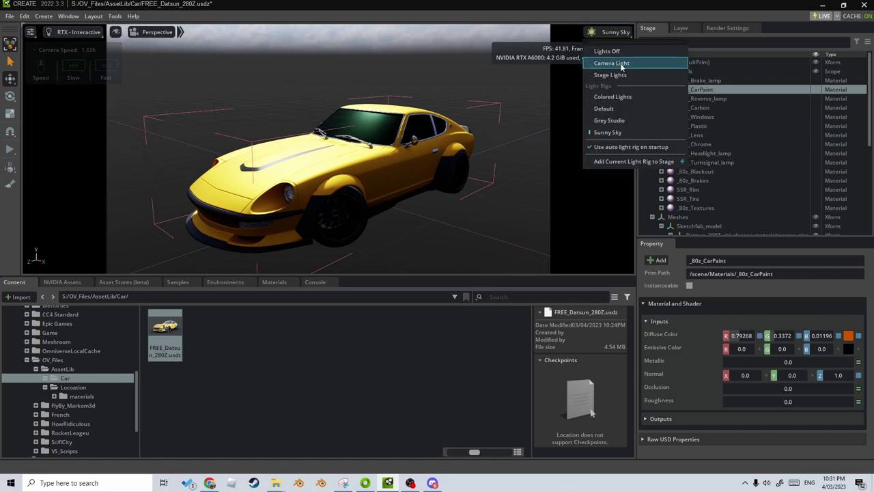
click(614, 109)
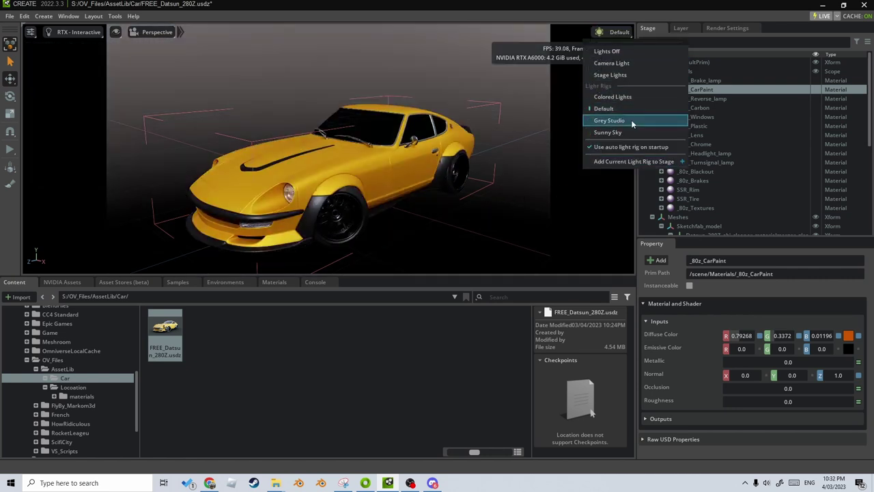
click(613, 133)
right_drag(468, 194, 441, 277)
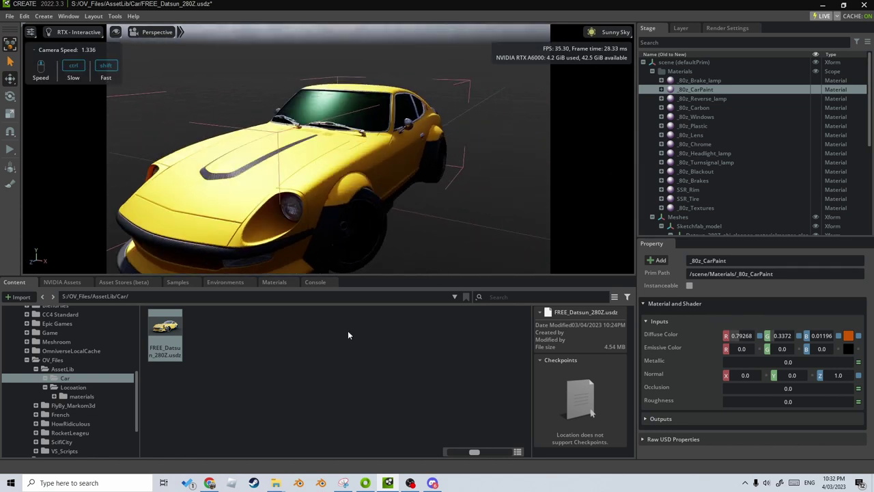
Step: Search the material library for "car" and apply the Chameleon_Pigment_Scarabeus material to the car body
click(274, 282)
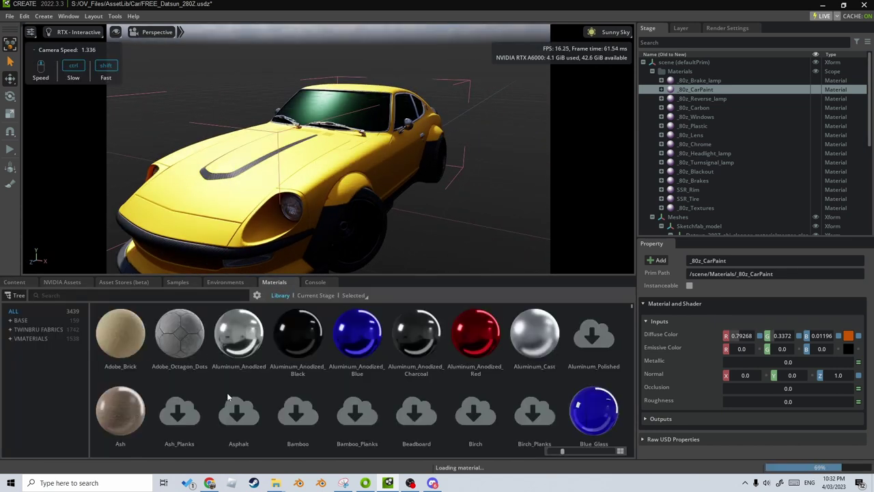
scroll(411, 388, down, 4)
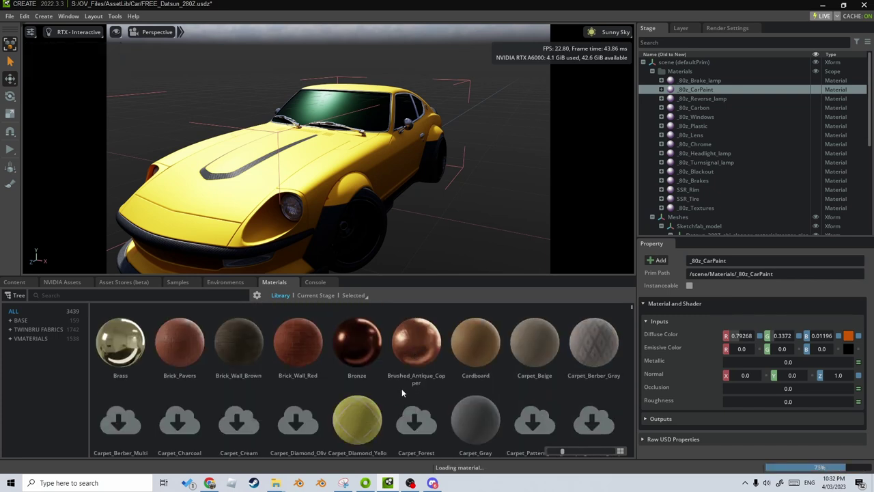
scroll(403, 388, up, 2)
click(217, 294)
text(car)
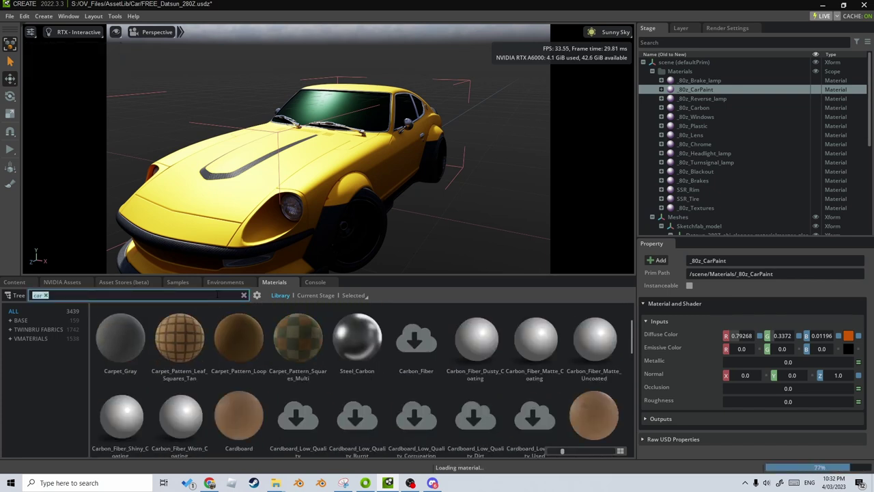
scroll(257, 365, down, 2)
scroll(257, 369, down, 1)
drag(241, 386, 234, 201)
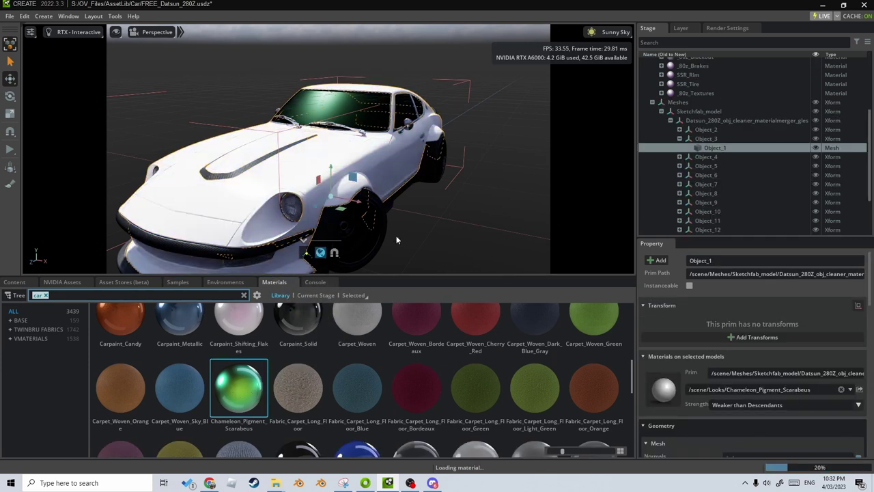
Step: Identify the car's window mesh by selecting the windshield and toggling that mesh's visibility off and back on
right_drag(421, 226, 615, 419)
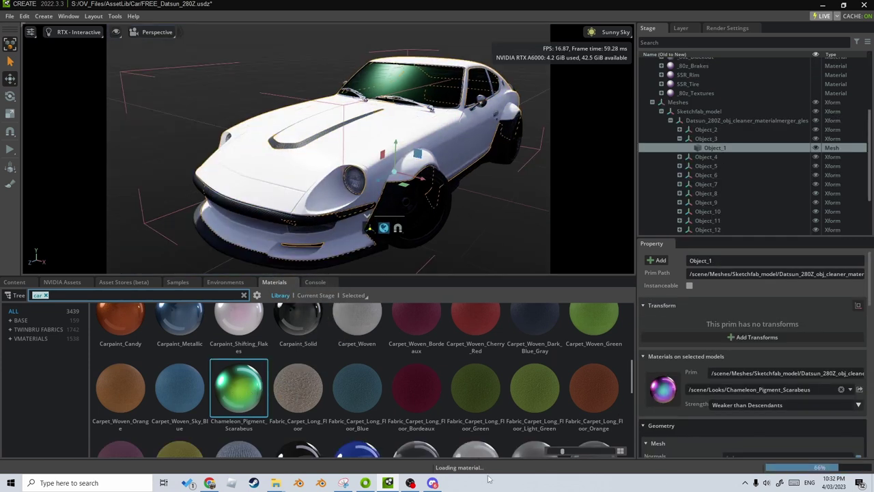
key(d)
right_drag(498, 239, 408, 191)
key(a)
key(w)
click(376, 234)
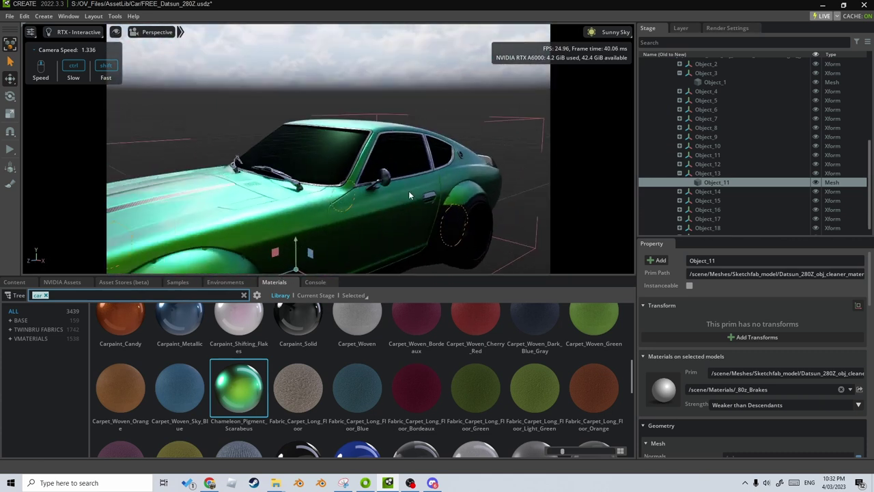
click(314, 161)
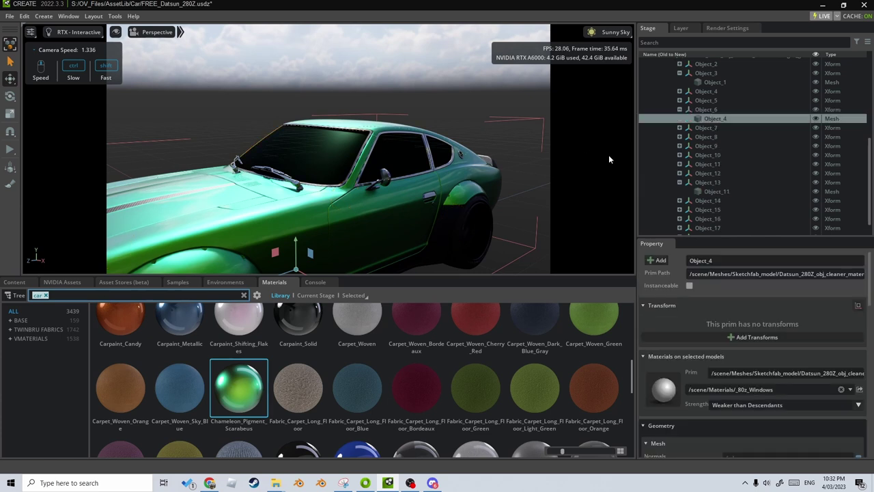
click(815, 119)
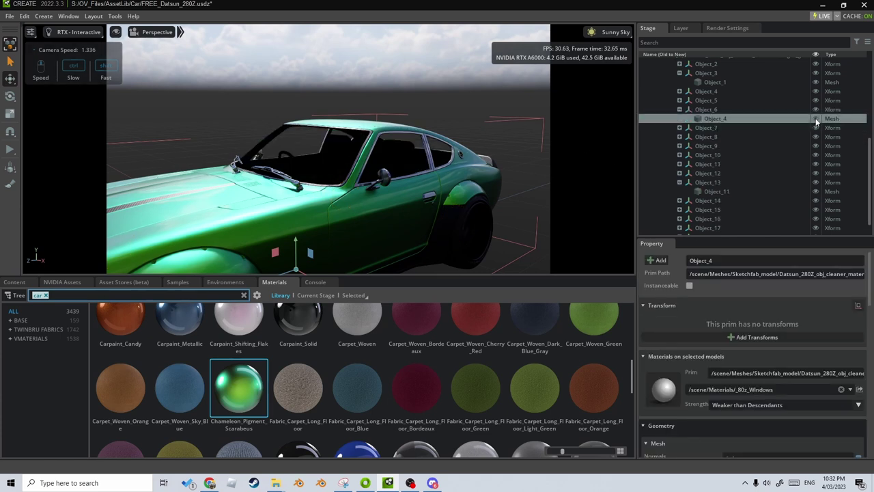
click(815, 119)
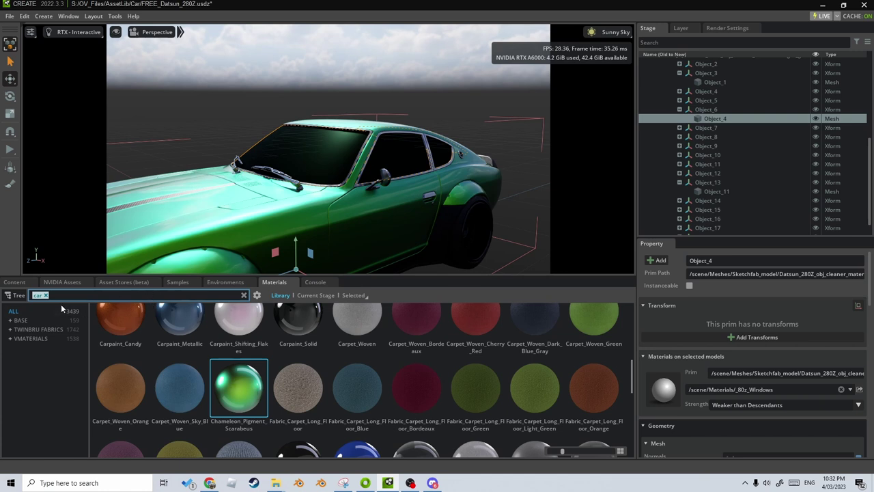
Step: Search the material library for "glass" and apply the Glass_Clear material to the car windows
text(glass)
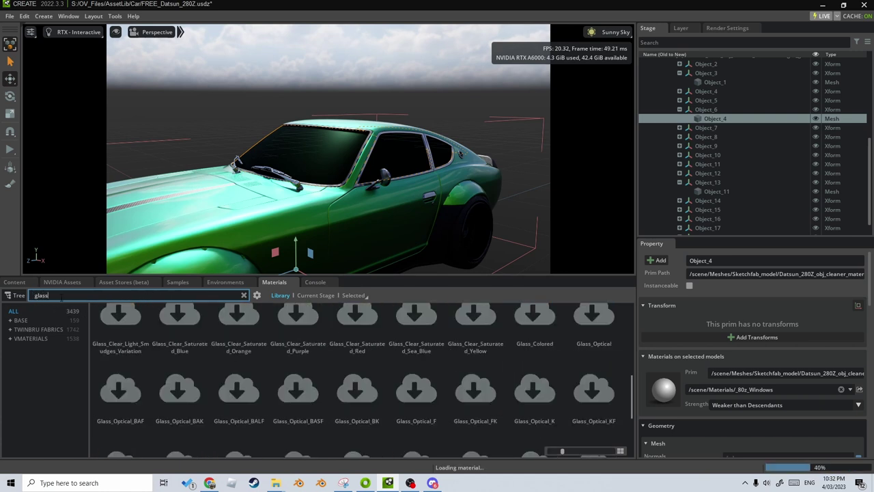
scroll(253, 349, up, 2)
drag(413, 338, 321, 157)
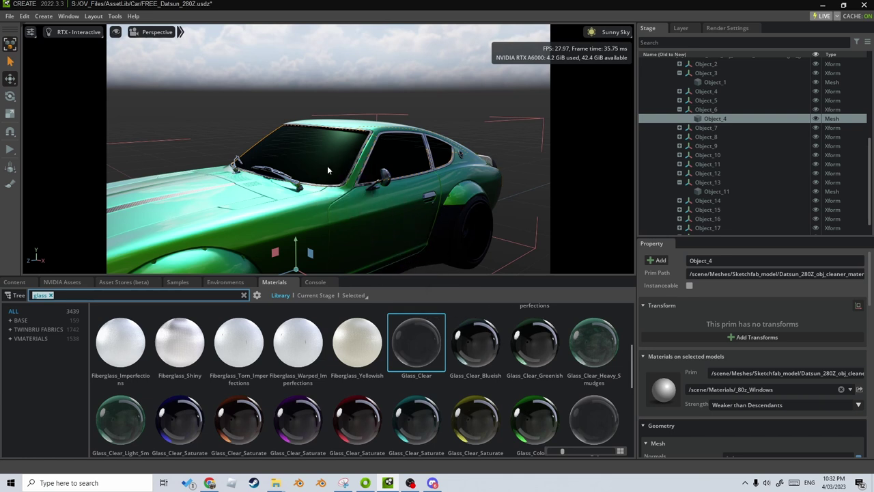
Step: Search the material library for "chrome" and apply the Chrome material to the door handle and trim mesh
key(d)
right_drag(392, 201, 402, 226)
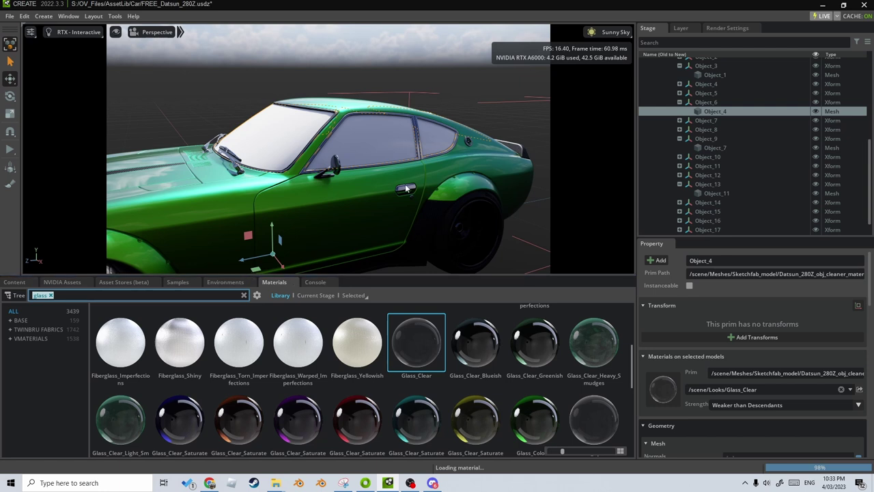
click(405, 191)
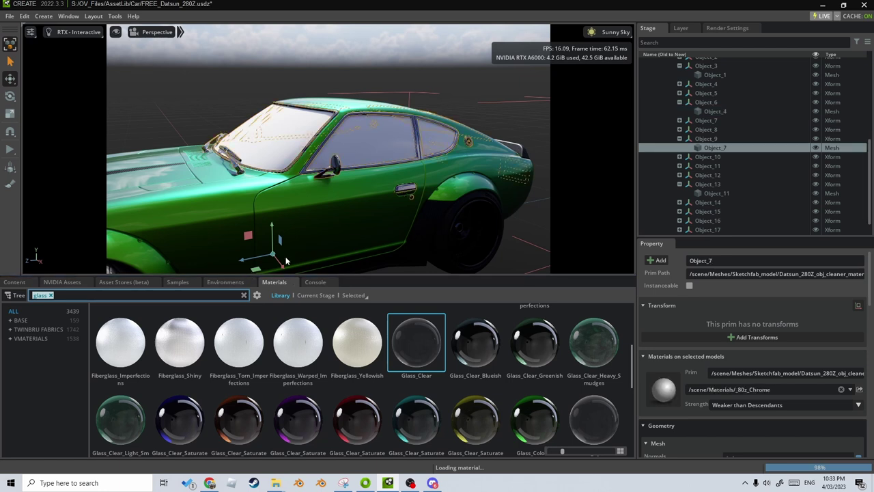
text(chrome)
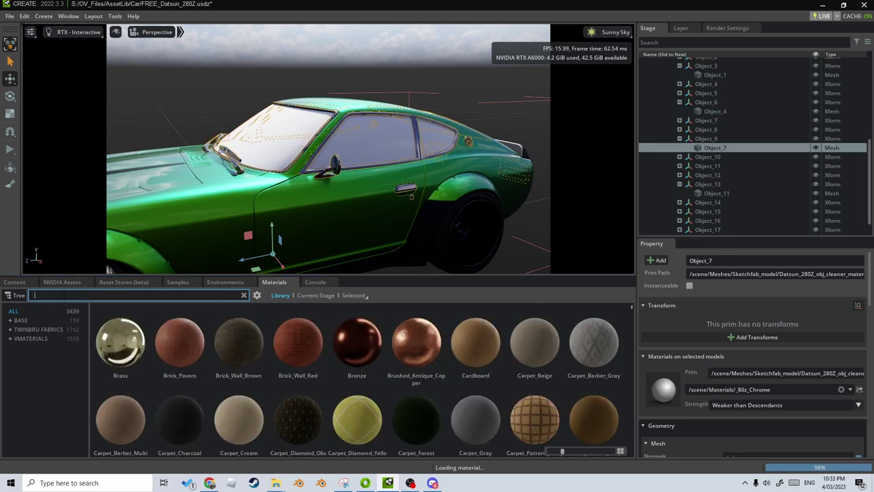
drag(120, 335, 405, 192)
Step: Save the car stage as FREE_Datsun_280Z.usd in the AssetLib/Car folder
right_drag(422, 260, 309, 225)
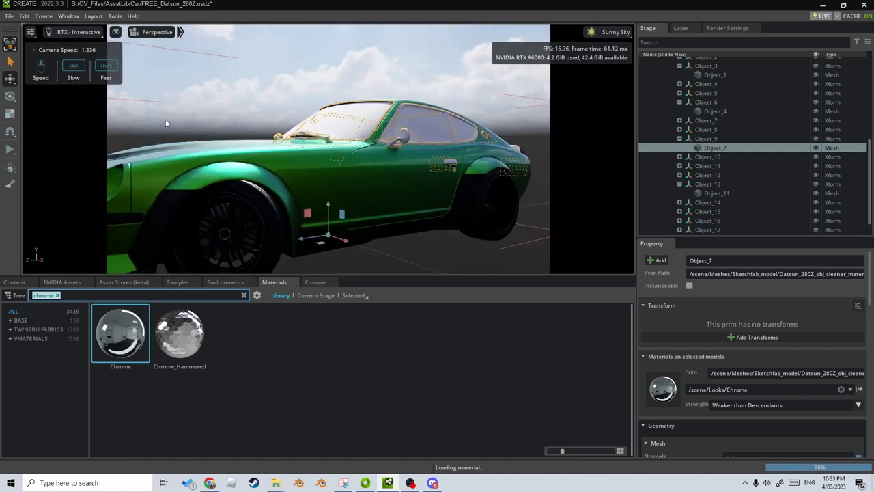
click(10, 16)
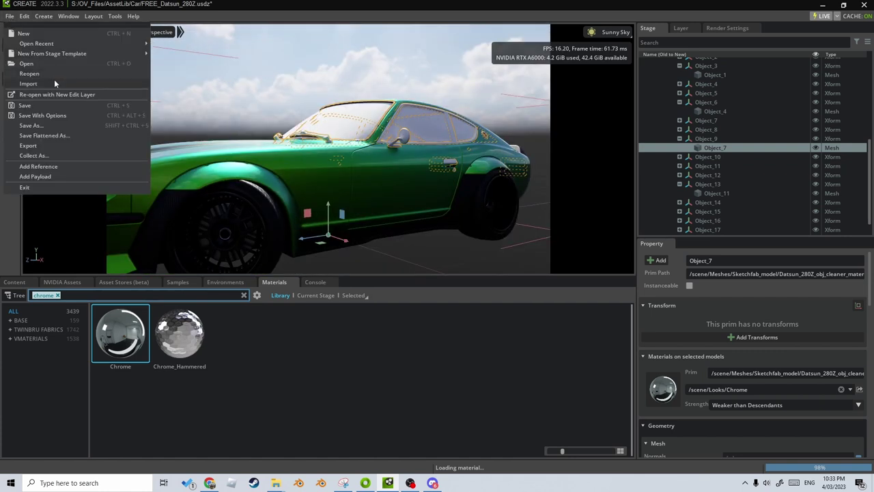
click(46, 128)
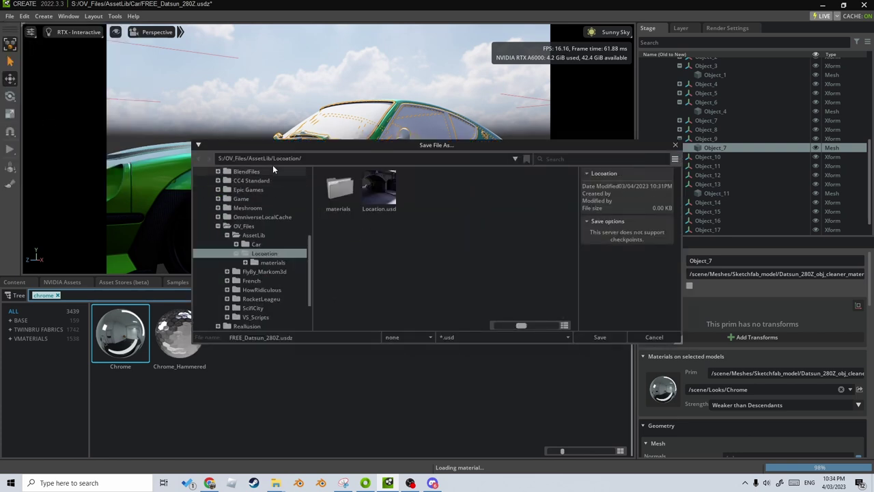
double_click(338, 190)
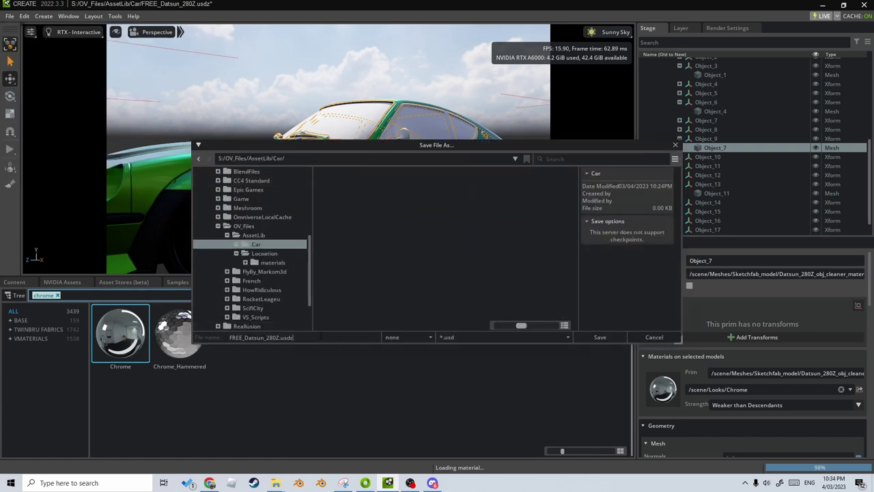
click(599, 337)
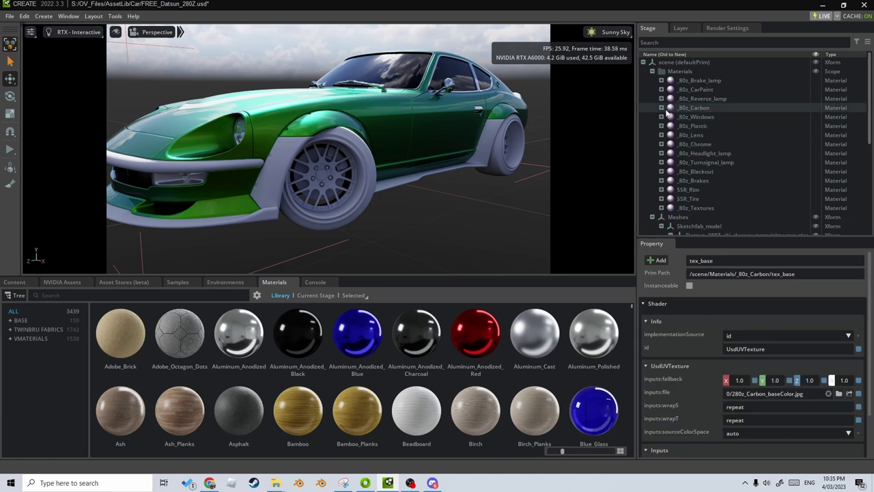
Step: Examine the texture shaders inside the car's _80z_Carbon material
click(661, 107)
click(700, 134)
click(701, 144)
click(703, 153)
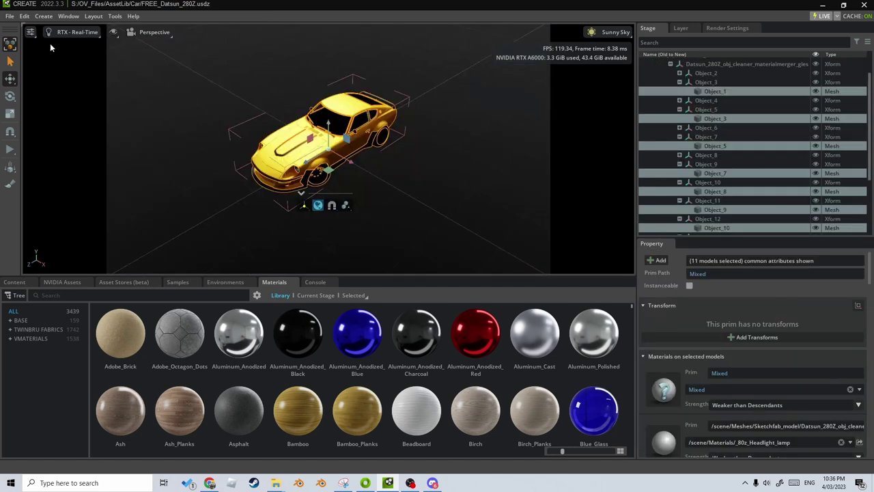
Step: Export the selected car meshes from the original FREE_Datsun_280Z.usdz stage
click(9, 15)
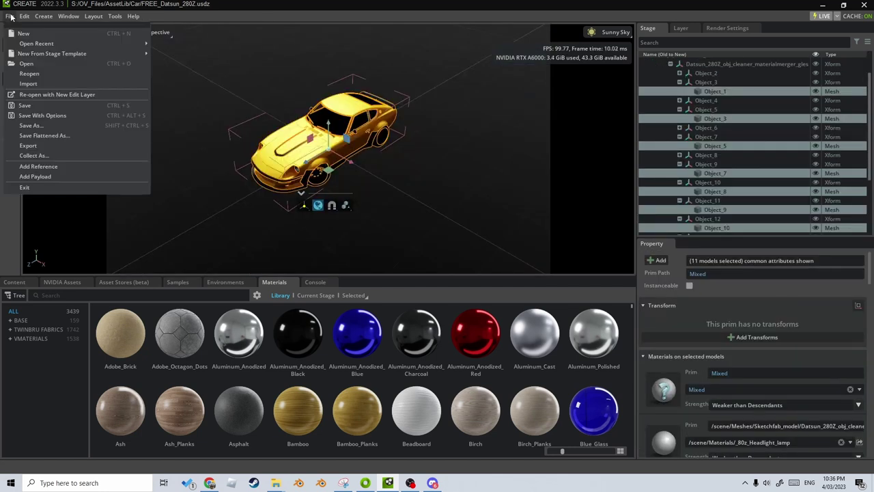
click(54, 145)
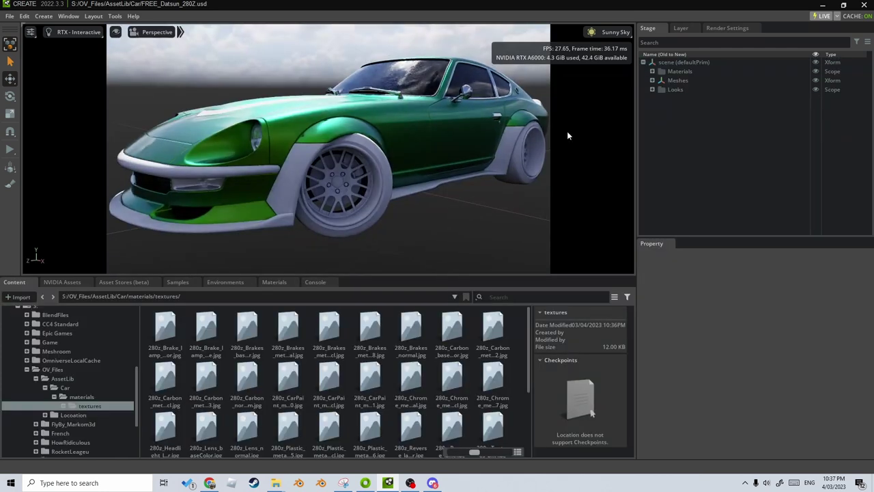
Step: Assign 280z_Brake_lamp_baseColor.jpg and 280z_Brake_lamp_emissive.jpg to the base and emissive texture shaders of the _80z_Brake_lamp material
click(652, 71)
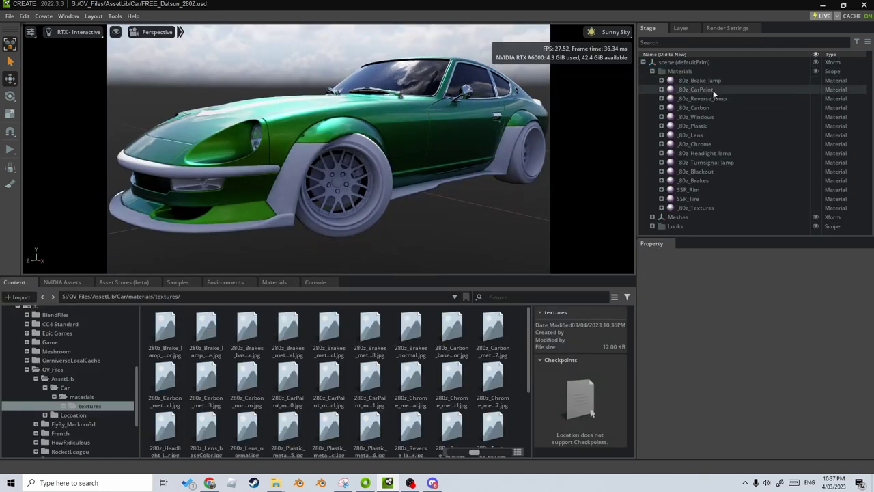
click(712, 80)
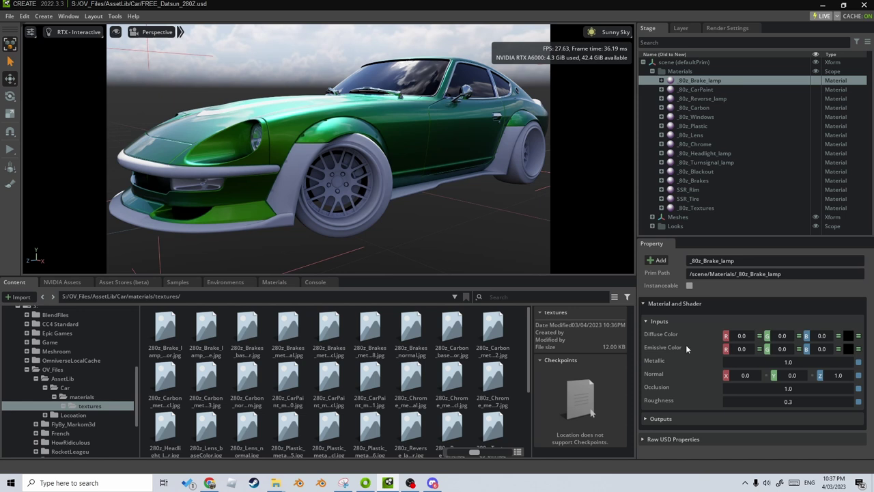
click(662, 80)
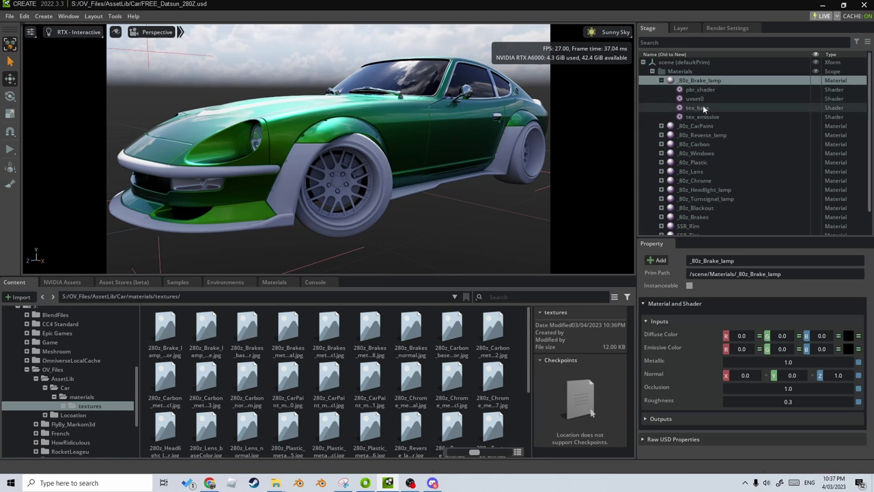
click(704, 109)
drag(226, 321, 752, 393)
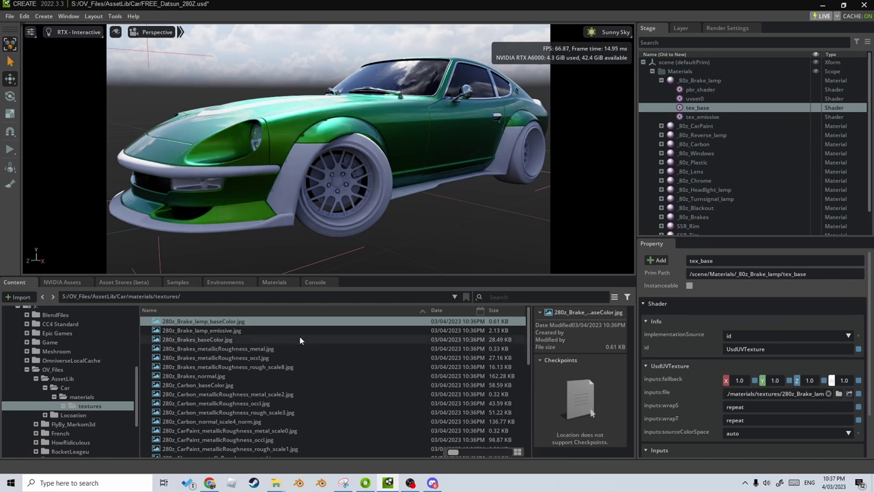
click(246, 333)
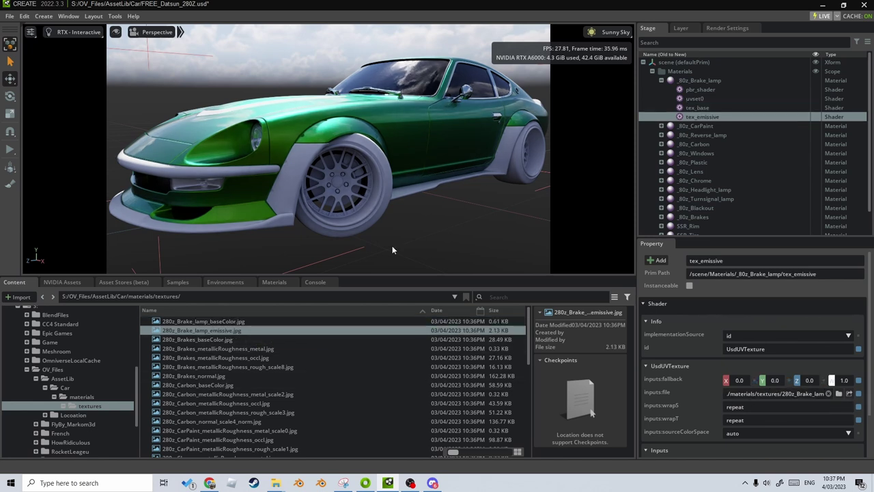
Step: Expand the _80z_Reverse_lamp material and select its tex_base shader
click(702, 134)
click(661, 134)
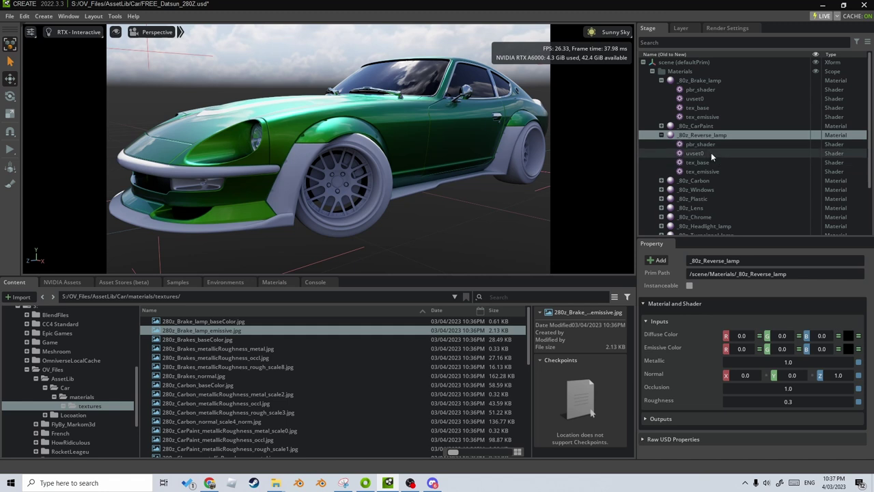
click(698, 162)
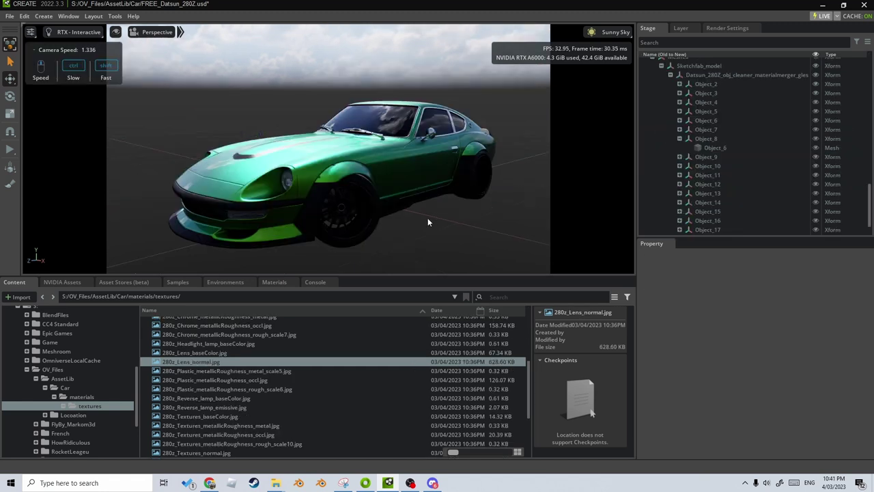
Step: Create a new stage and save it as Scene.usd in the AssetLib folder
right_drag(427, 217, 312, 221)
key(ctrl+n)
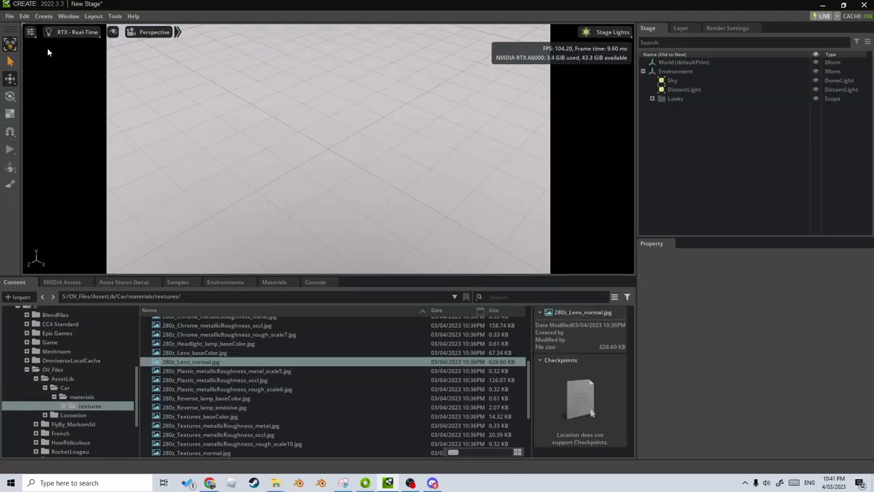
click(10, 16)
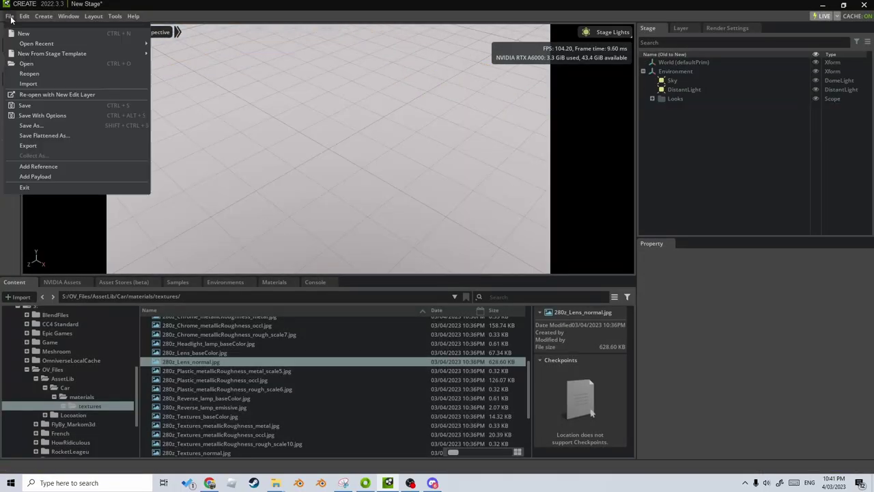
mouse_move(36, 43)
click(42, 106)
click(263, 158)
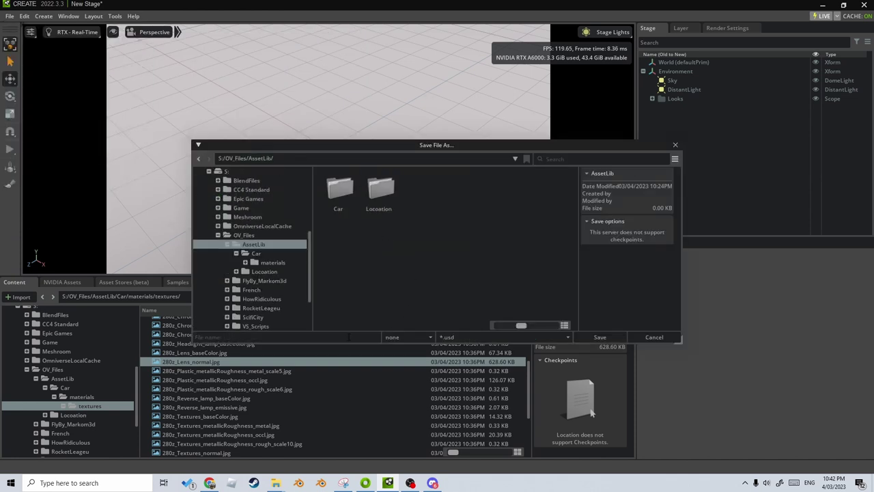
Step: Add Location.usd from the AssetLib/Locoation folder to the scene
click(76, 379)
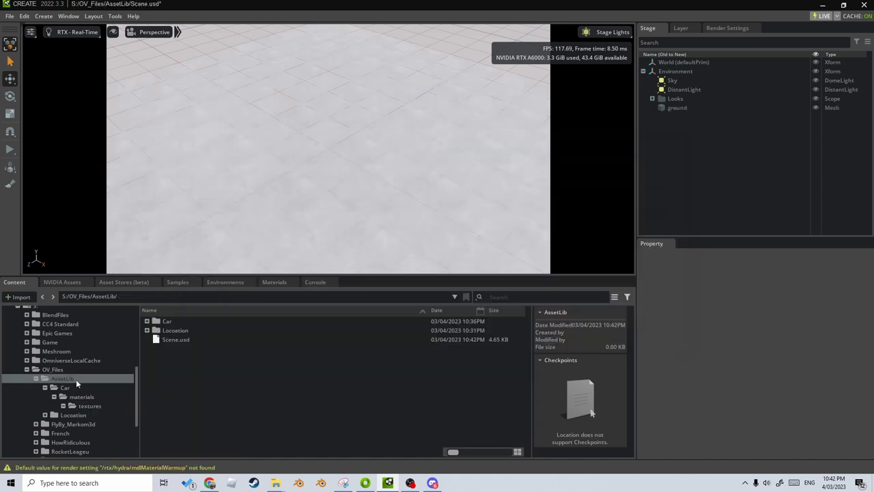
click(176, 331)
click(148, 330)
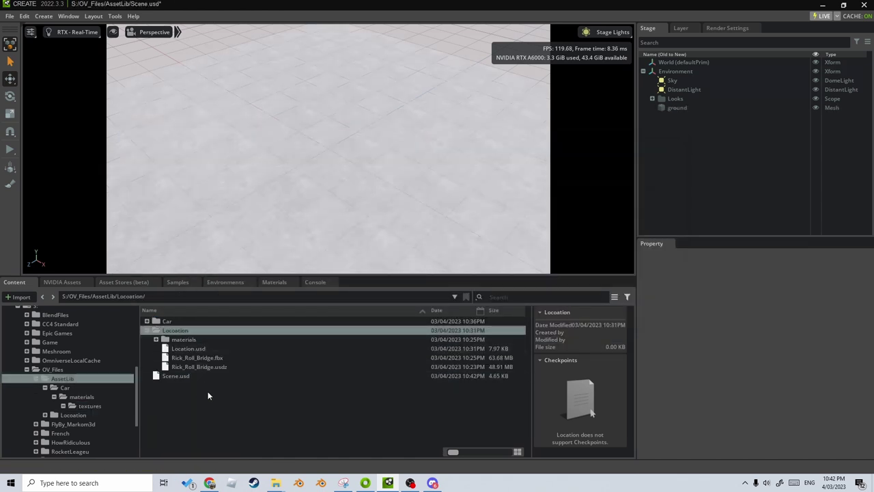
click(198, 349)
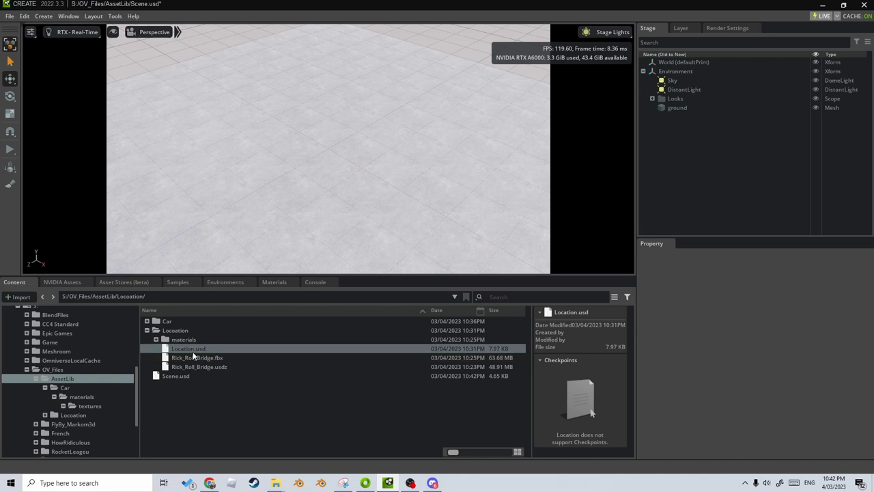
mouse_move(189, 350)
mouse_down()
mouse_move(215, 355)
mouse_move(381, 235)
mouse_move(321, 181)
mouse_move(340, 202)
mouse_up()
Step: Delete the ground mesh and reset the Location model's translation to 0 on all axes
click(461, 125)
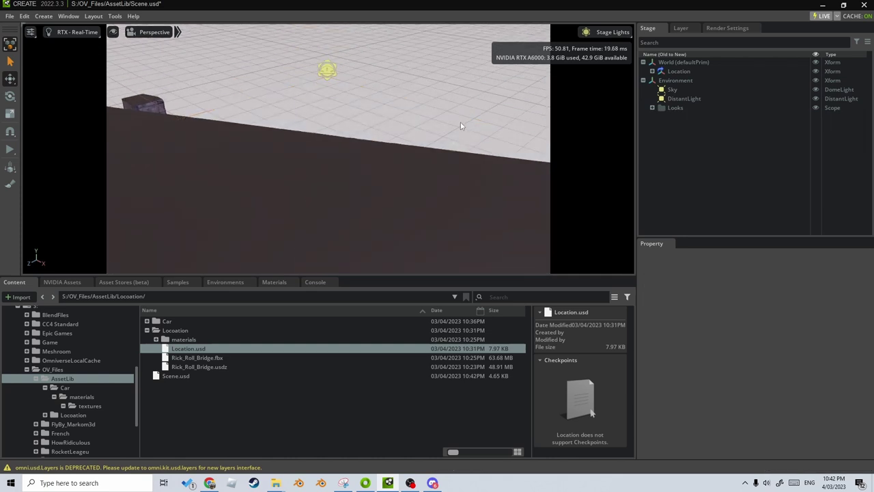
click(427, 211)
click(862, 330)
click(806, 329)
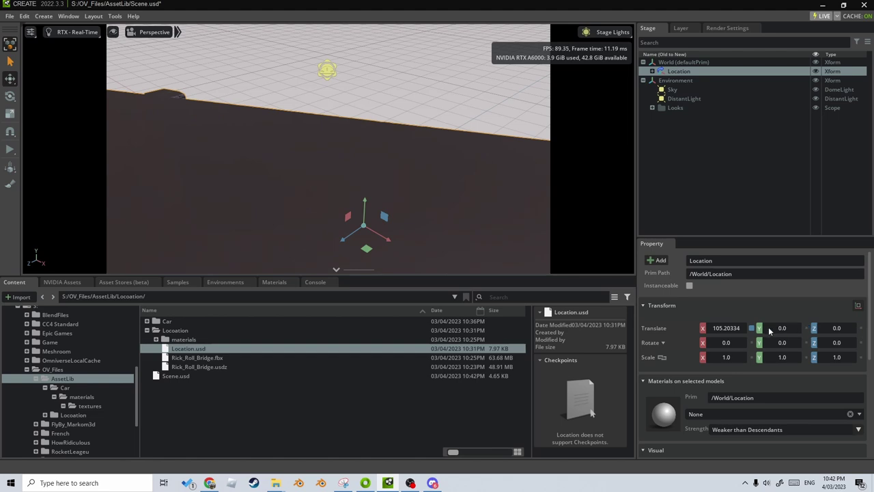
click(751, 328)
Step: Raise the Location bridge model along the vertical axis
right_drag(478, 240, 271, 114)
right_drag(336, 138, 356, 213)
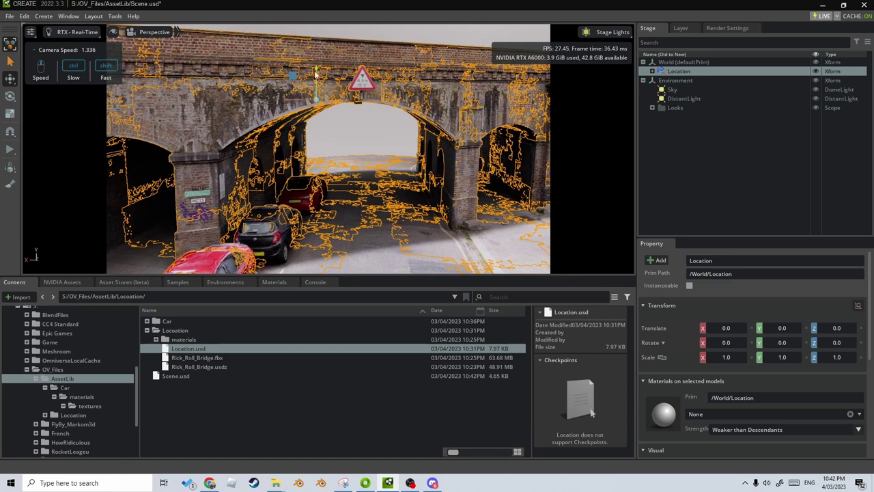
drag(316, 75, 311, 7)
key(e)
right_drag(320, 45, 315, 66)
drag(312, 73, 313, 27)
right_drag(369, 125, 349, 101)
key(q)
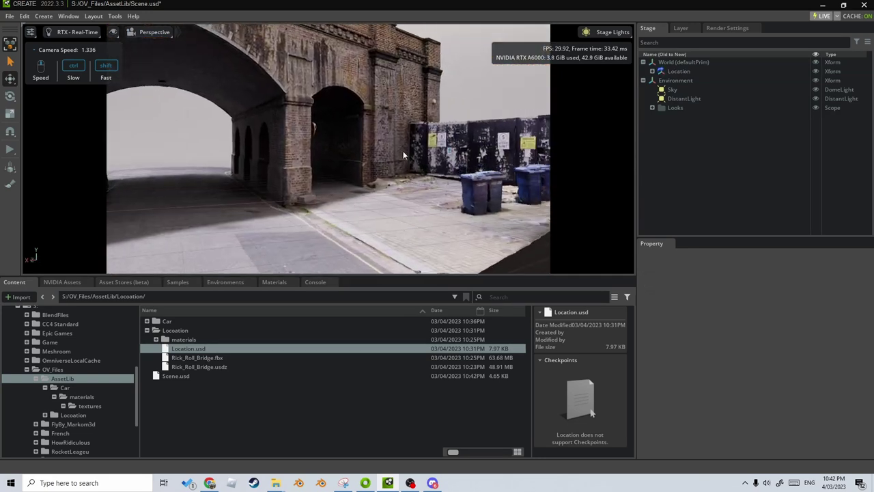
Step: Add FREE_Datsun_280Z.usd from the AssetLib/Car folder to the scene, on the road beside the bridge
right_drag(403, 155, 458, 177)
right_drag(407, 173, 871, 165)
right_drag(438, 197, 377, 215)
click(147, 329)
click(147, 320)
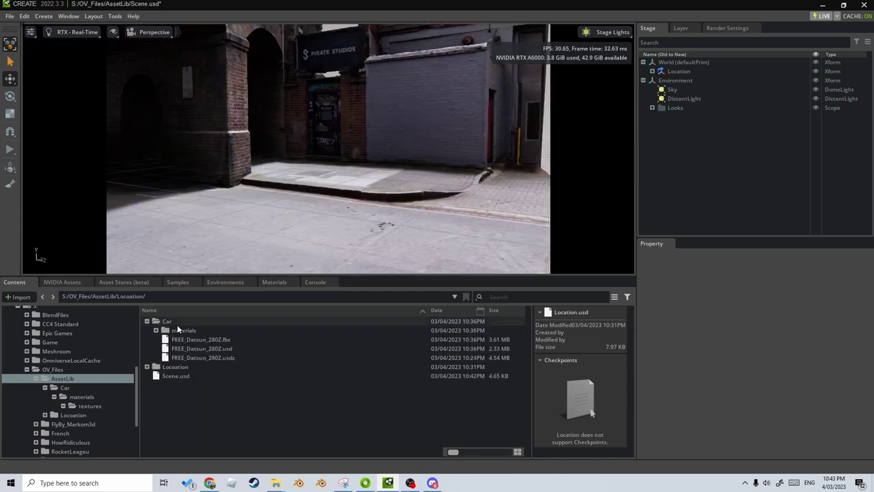
click(219, 349)
drag(190, 352, 323, 236)
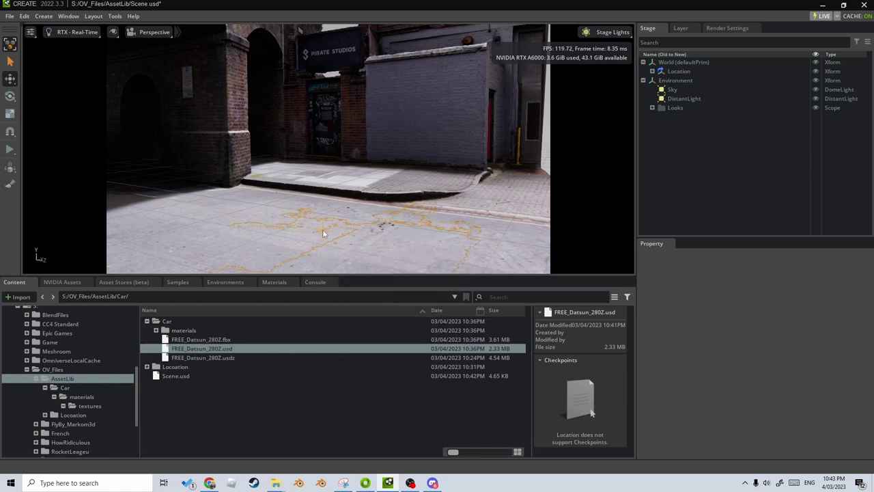
right_drag(323, 254, 291, 228)
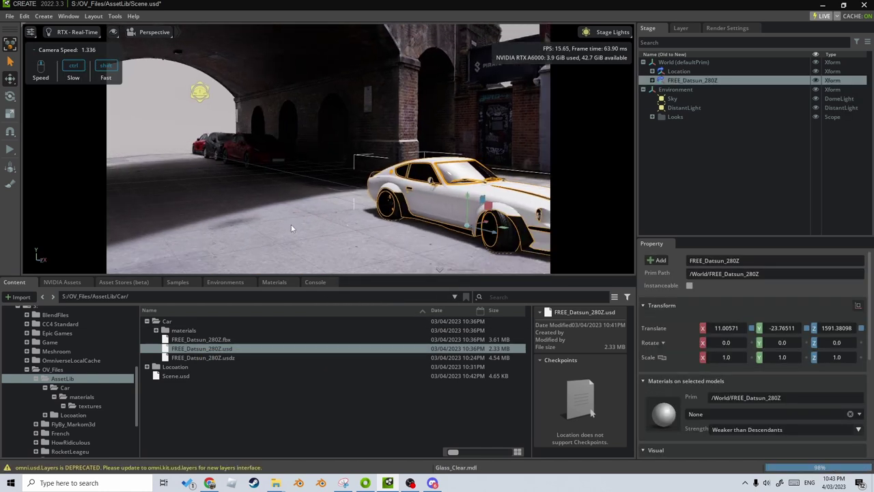
right_drag(403, 240, 438, 224)
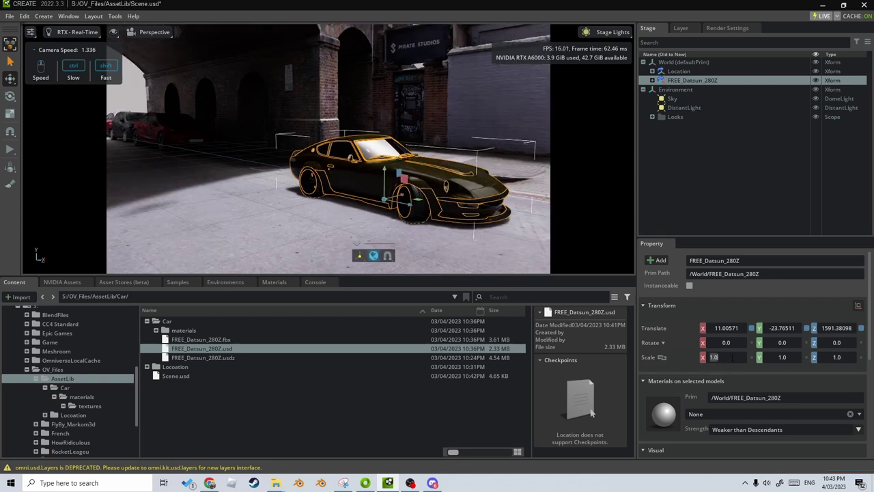
Step: Link the Datsun's scale axes and scale the car uniformly to 1.1
drag(722, 358, 731, 356)
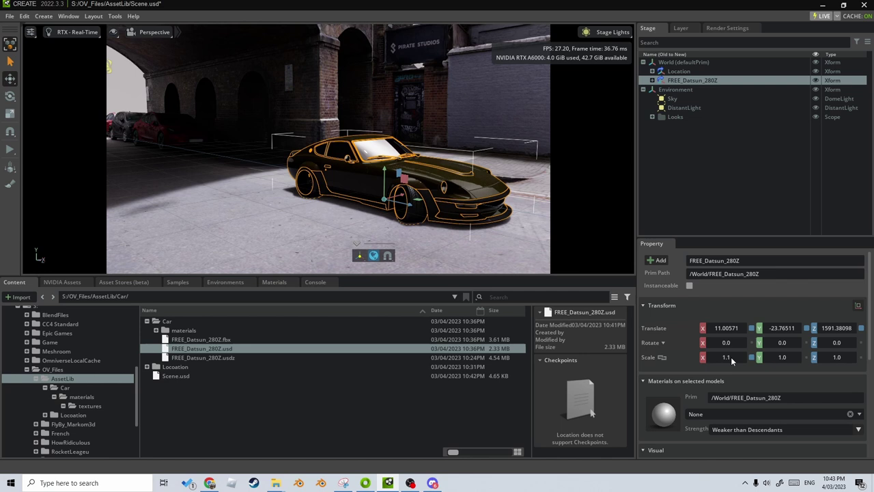
key(ctrl+z)
click(661, 357)
click(732, 357)
text(1.1)
key(Return)
Step: Rotate the Datsun about 18.3° around its Y axis and frame it from a low angle
right_drag(492, 239, 454, 221)
key(d)
key(e)
drag(338, 219, 350, 217)
right_drag(355, 217, 354, 176)
key(w)
key(q)
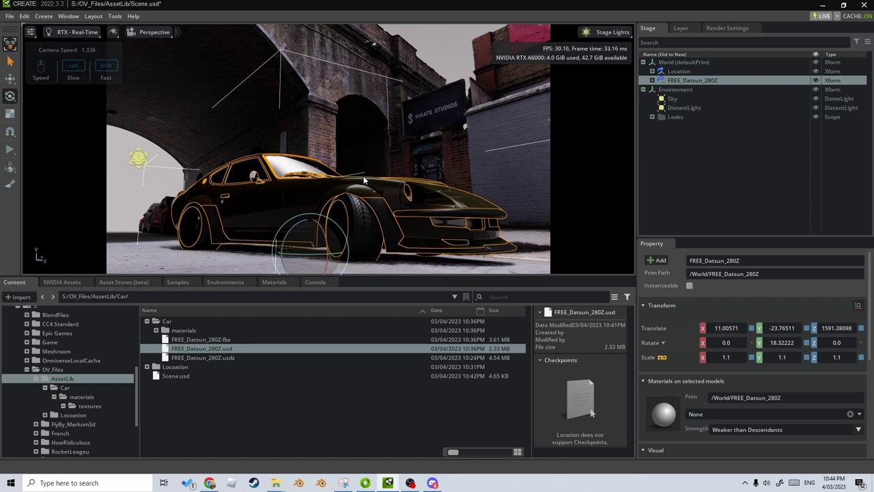
right_drag(364, 170, 369, 180)
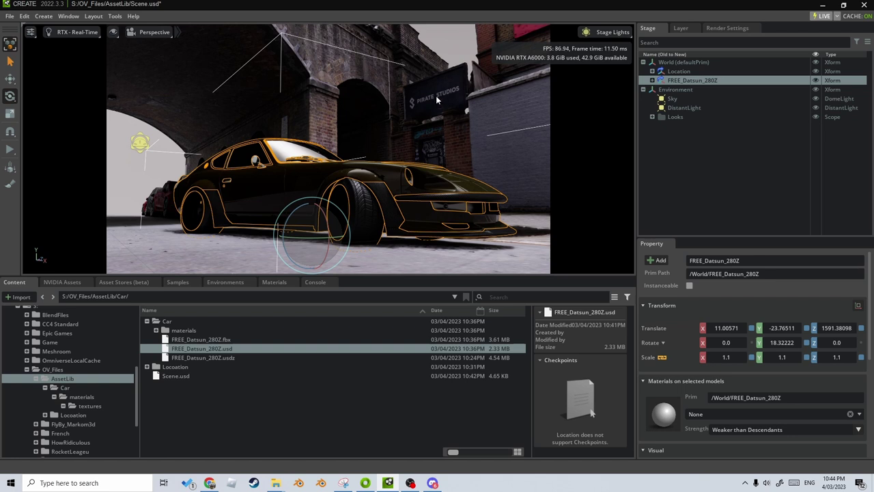
Step: Switch the renderer to RTX - Interactive (Path Tracing) and save Scene.usd
click(80, 33)
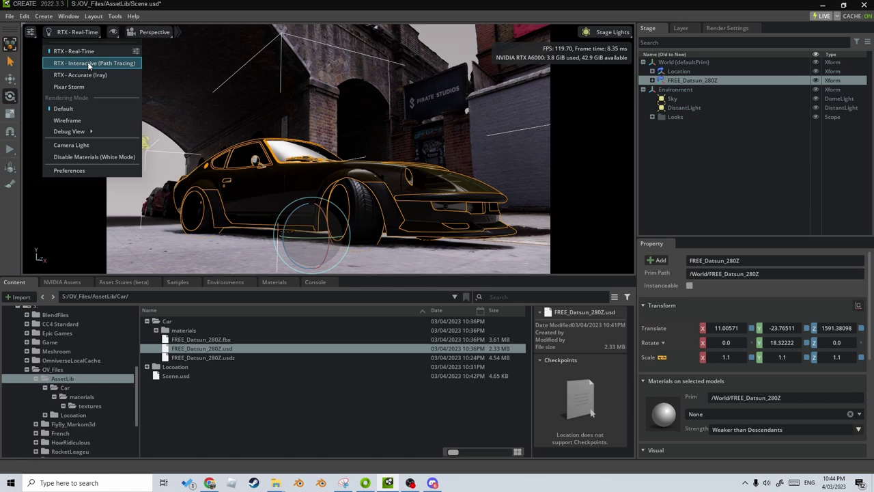
click(87, 62)
key(ctrl+s)
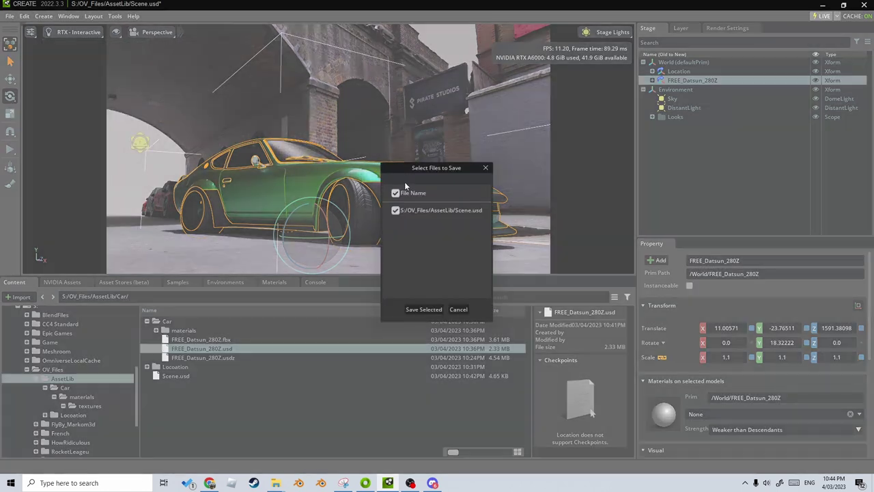
click(424, 309)
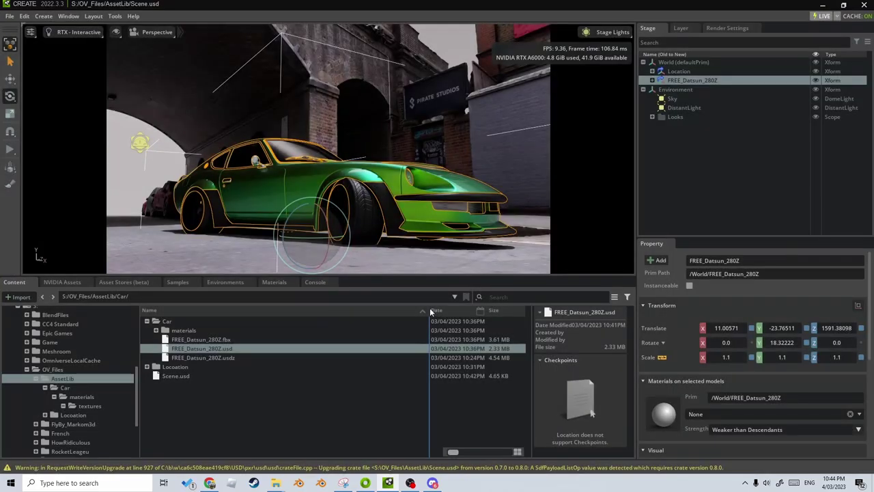
Step: Apply the between_bridges sky environment to the scene
click(233, 282)
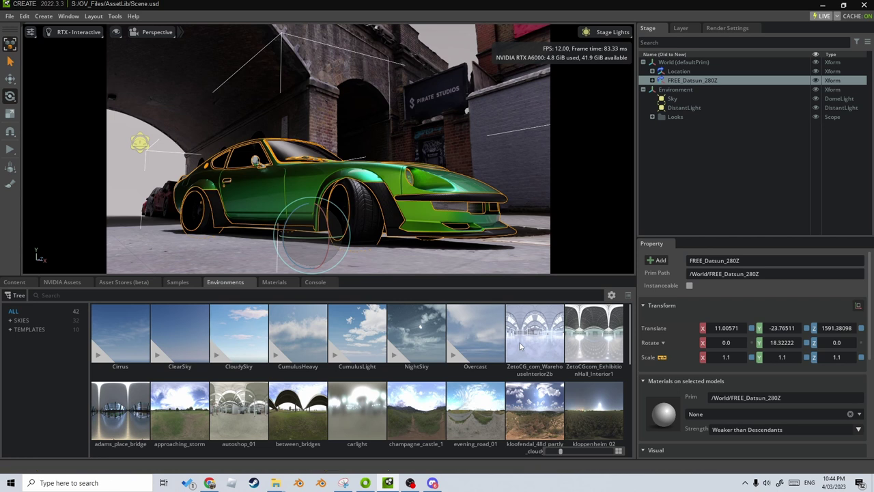
scroll(507, 348, down, 2)
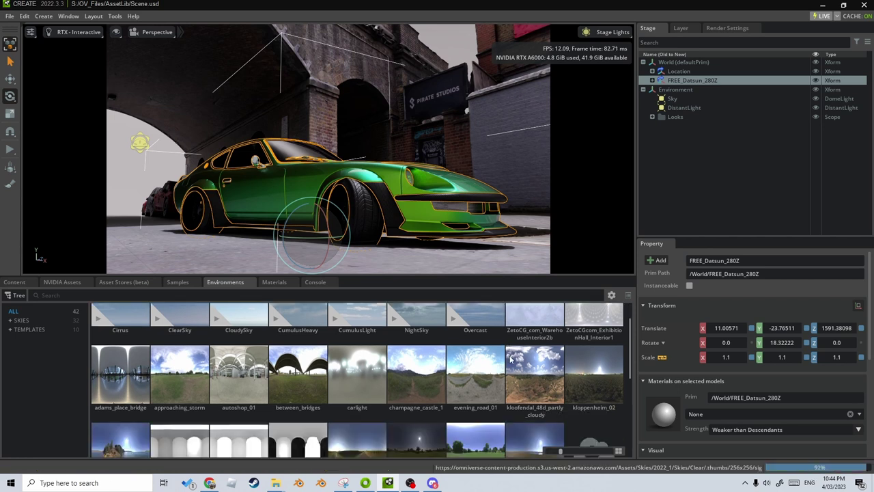
scroll(156, 374, down, 6)
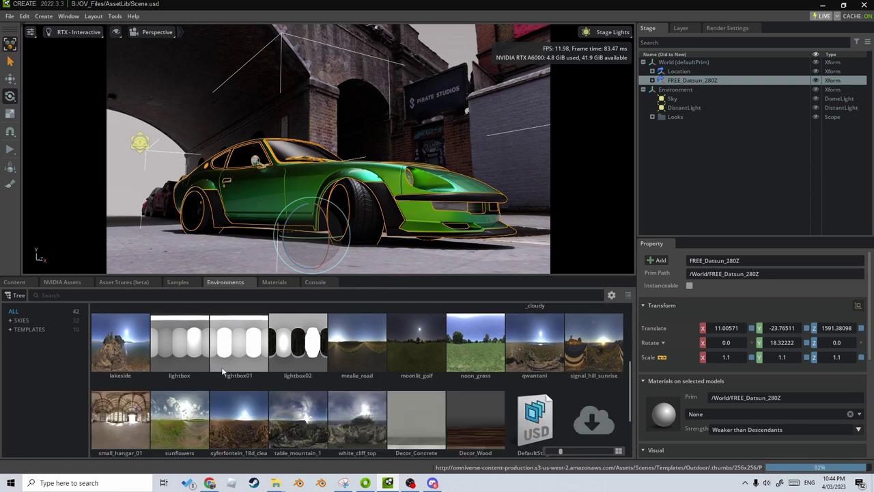
scroll(226, 384, up, 5)
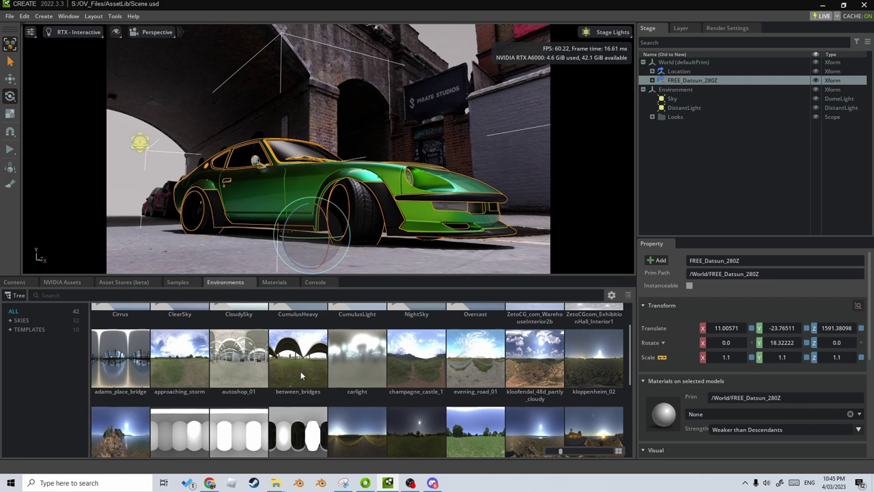
drag(298, 359, 449, 159)
Step: Frame the car in a low three-quarter shot and create a camera from that view
right_drag(452, 177, 618, 195)
right_drag(388, 215, 516, 224)
alt+drag(516, 222, 562, 202)
key(s)
right_drag(561, 202, 575, 189)
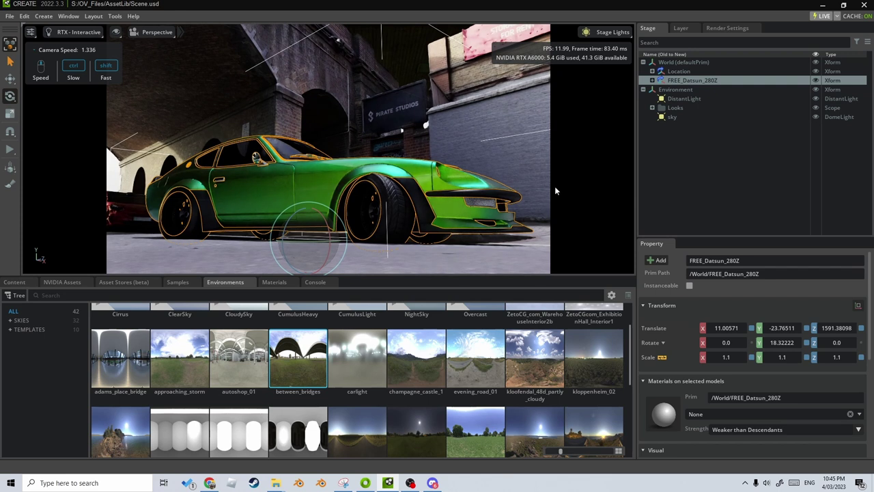
click(158, 33)
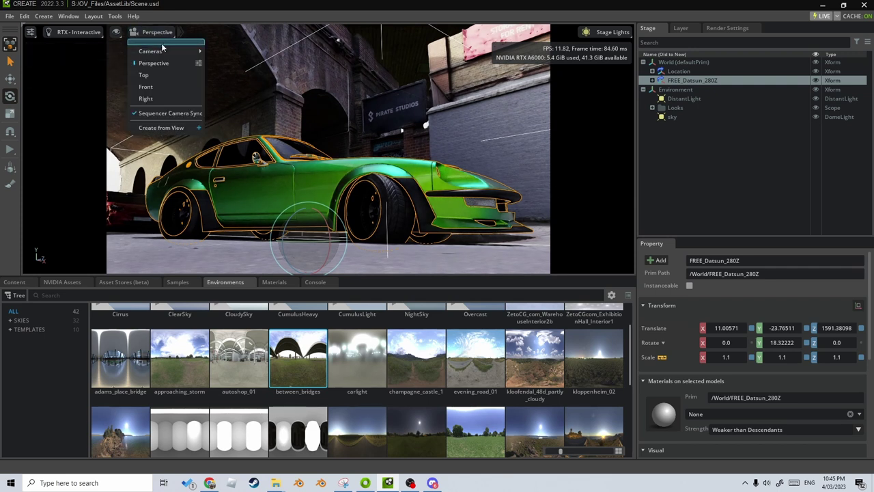
mouse_move(163, 52)
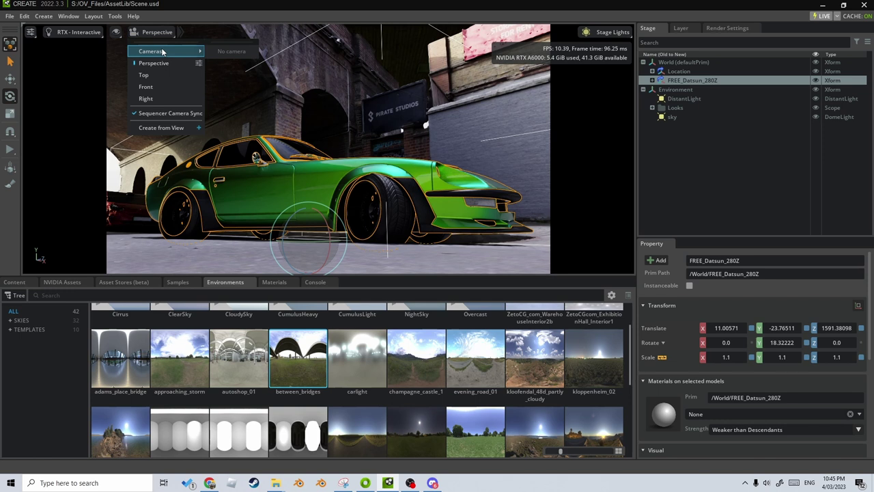
click(167, 129)
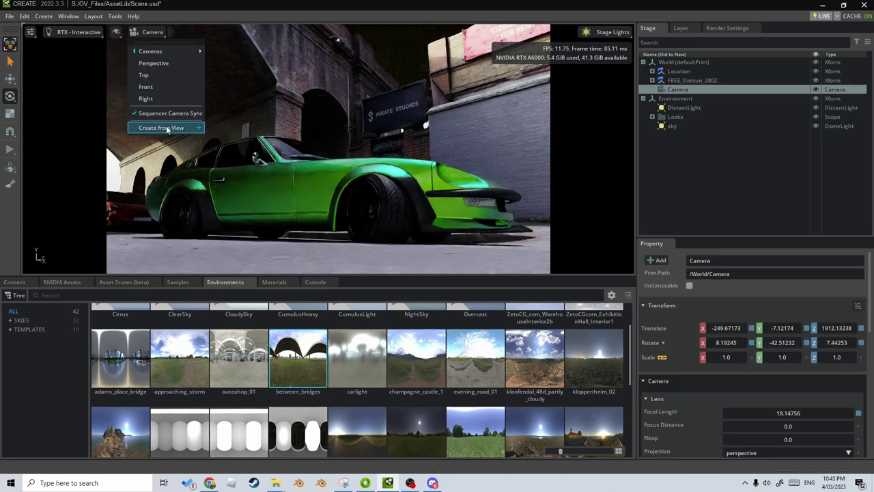
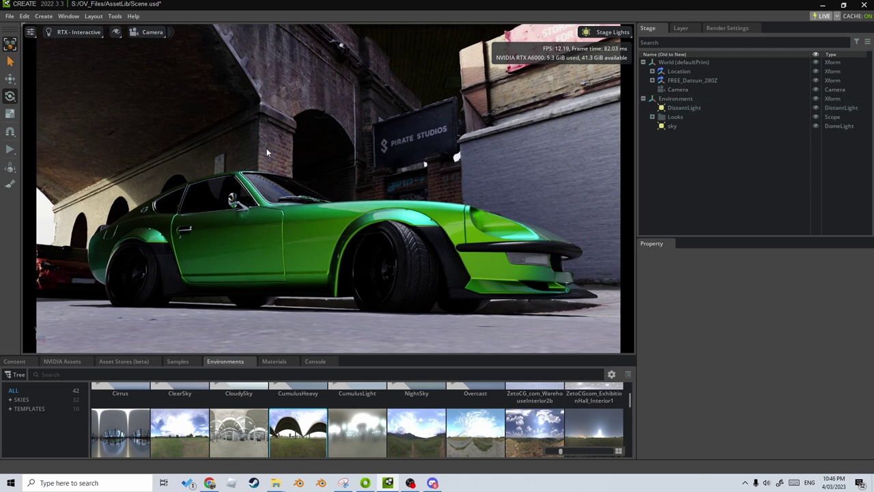
Step: Seat the Datsun on the road with a Y translation of about -22.3 and a Z rotation of about -2.4°
right_drag(266, 148, 266, 150)
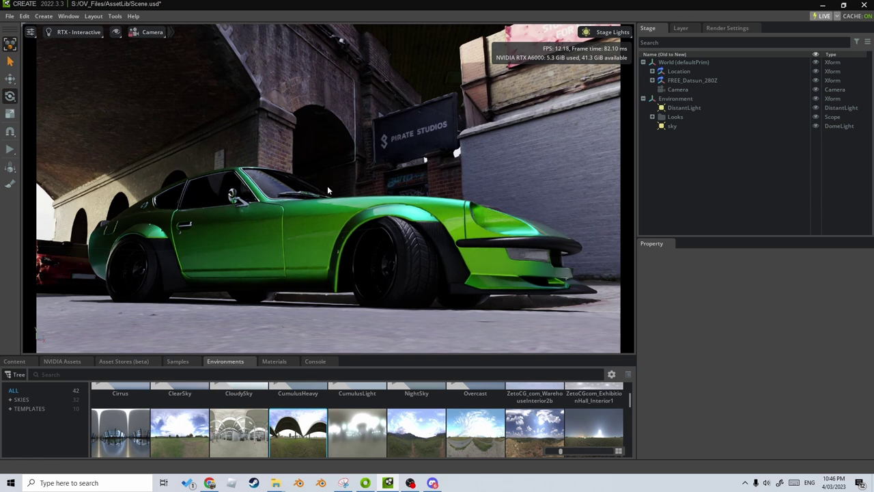
click(298, 163)
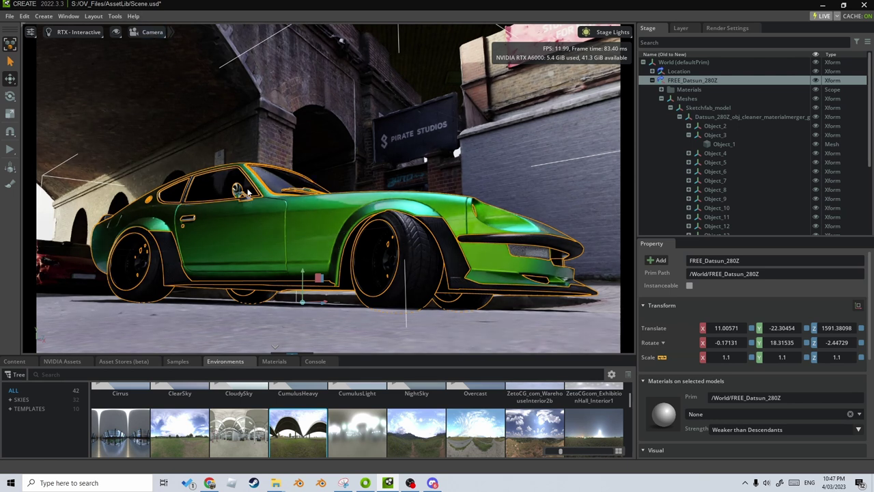
Step: Open the Curve Editor and give it more room below the viewport
drag(363, 356, 364, 304)
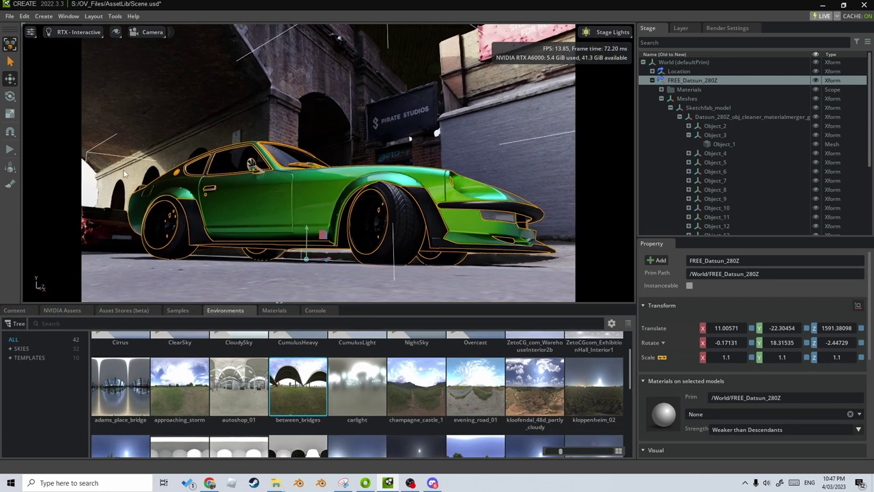
click(70, 17)
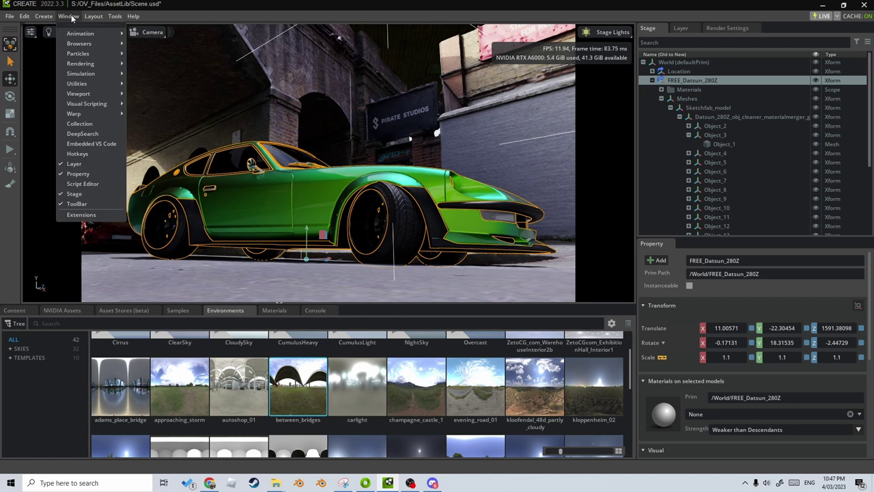
mouse_move(83, 35)
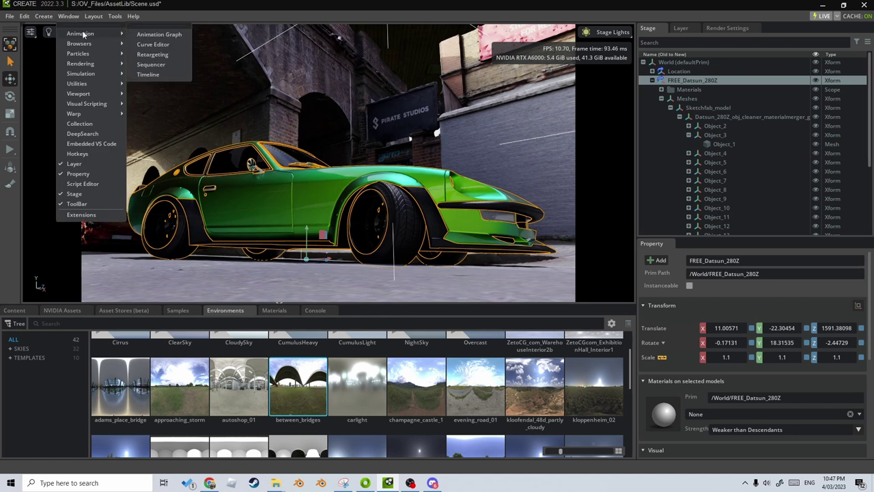
click(154, 44)
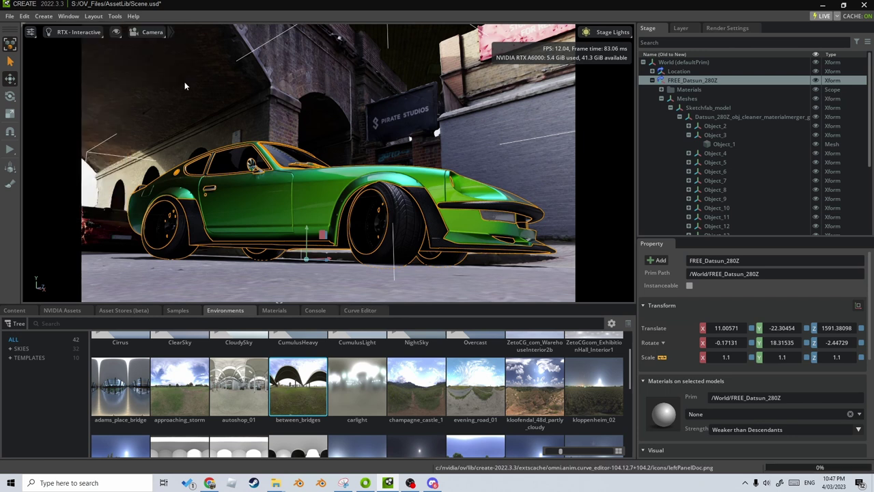
click(362, 312)
drag(362, 305, 363, 276)
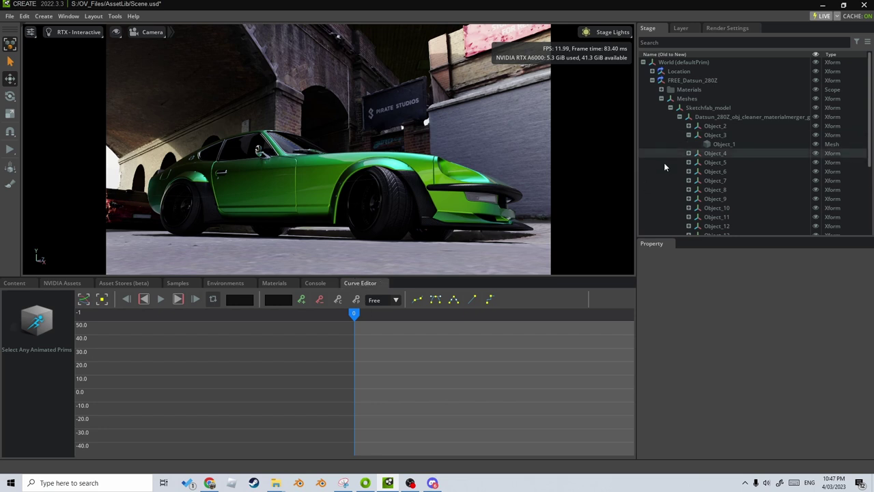
Step: Add a keyframe for the Camera's transform at frame 0
click(652, 80)
click(673, 89)
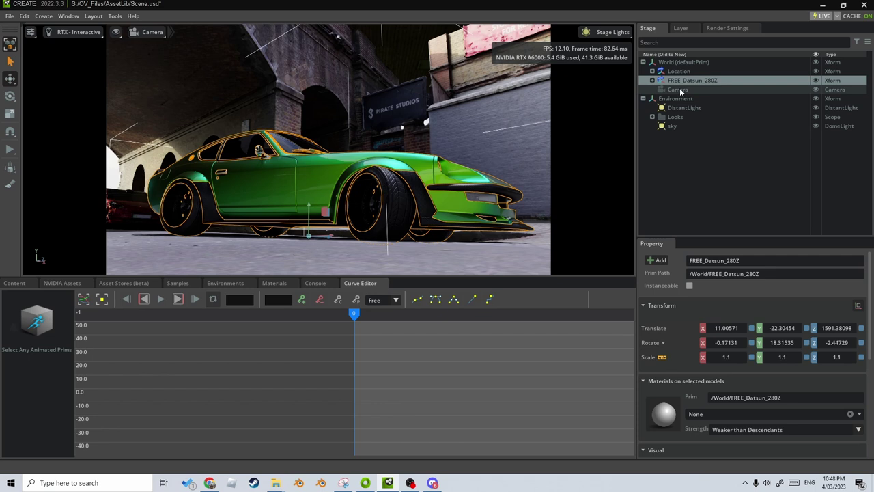
click(301, 302)
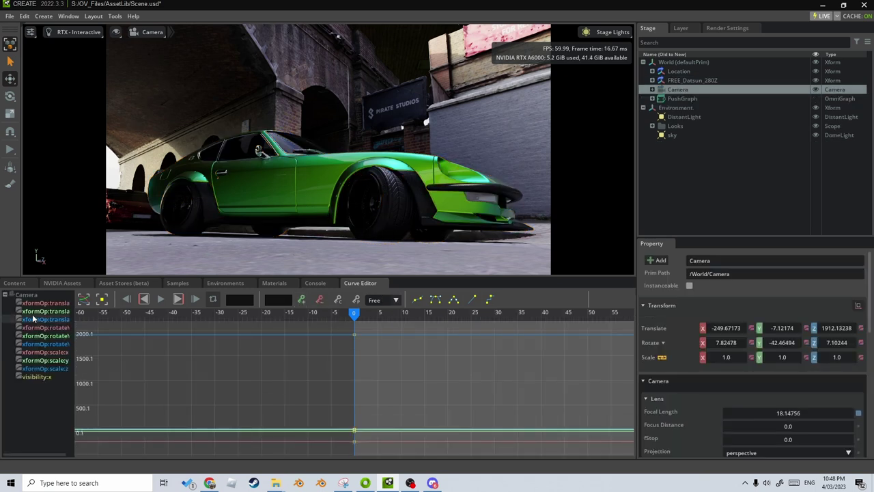
Step: Pull the camera back from the car for the frame 0 keyframe, to about X -414.9, Y -2.6, Z 1987.9
drag(74, 357, 113, 356)
mouse_move(362, 226)
right_down()
mouse_move(370, 231)
mouse_move(367, 217)
mouse_move(361, 250)
mouse_move(399, 252)
mouse_move(363, 252)
mouse_move(366, 240)
right_up()
key(s)
key(s)
scroll(360, 243, up, 1)
scroll(360, 246, down, 15)
Step: Open the animation Timeline and set its end frame to 1200
click(94, 16)
mouse_move(68, 16)
mouse_move(80, 33)
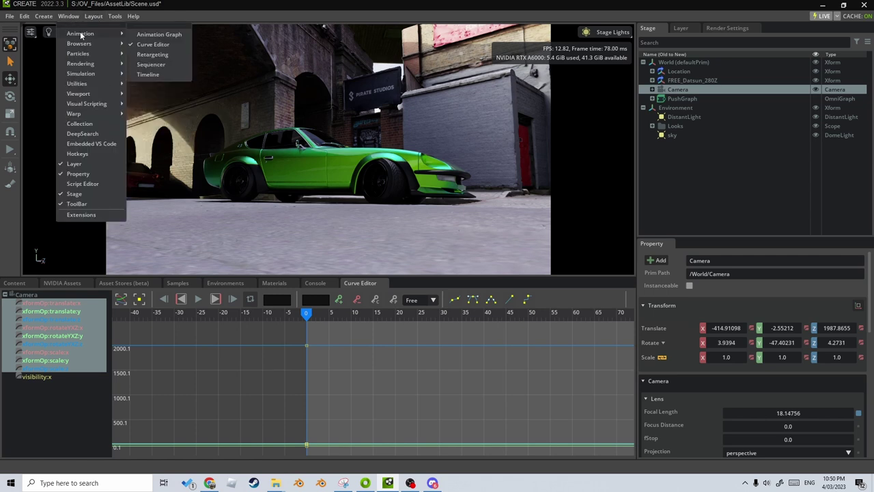
click(148, 75)
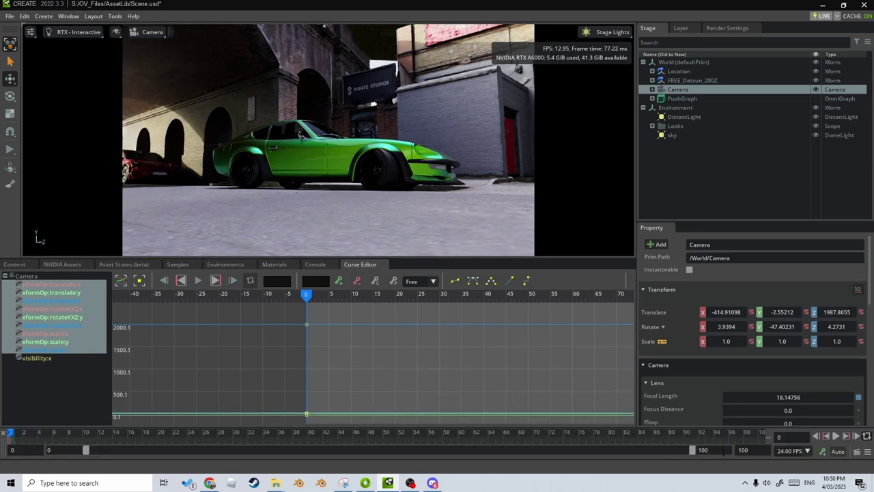
click(749, 452)
text(1200)
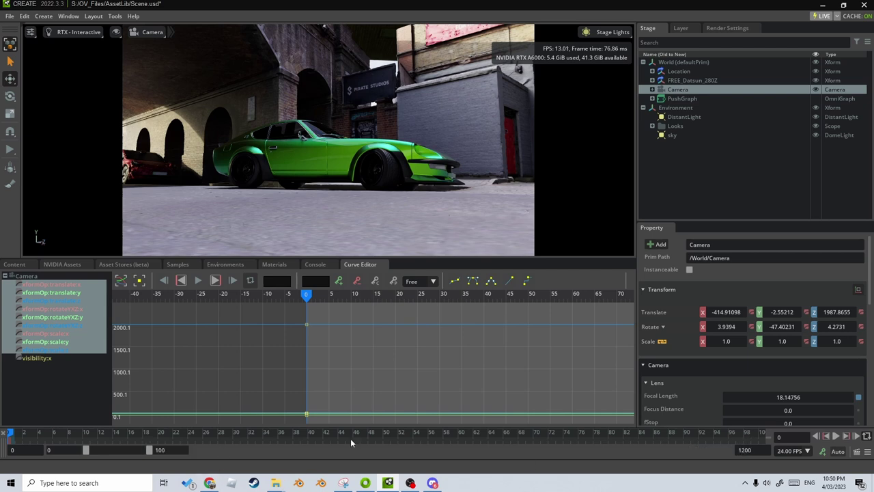
Step: Extend the timeline's visible frame range to end at 167
mouse_move(408, 433)
mouse_down()
mouse_move(286, 432)
mouse_move(510, 437)
mouse_up()
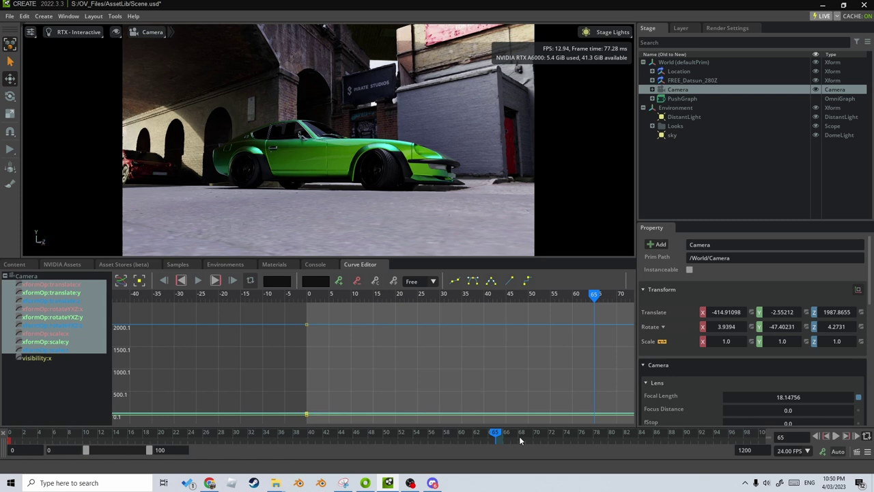
double_click(746, 450)
double_click(165, 450)
text(125)
key(Return)
drag(164, 451, 176, 451)
Step: At frame 125, move the camera closer to the car's front and keyframe its transform
mouse_move(571, 437)
mouse_down()
mouse_move(580, 437)
mouse_move(564, 437)
mouse_move(573, 437)
mouse_up()
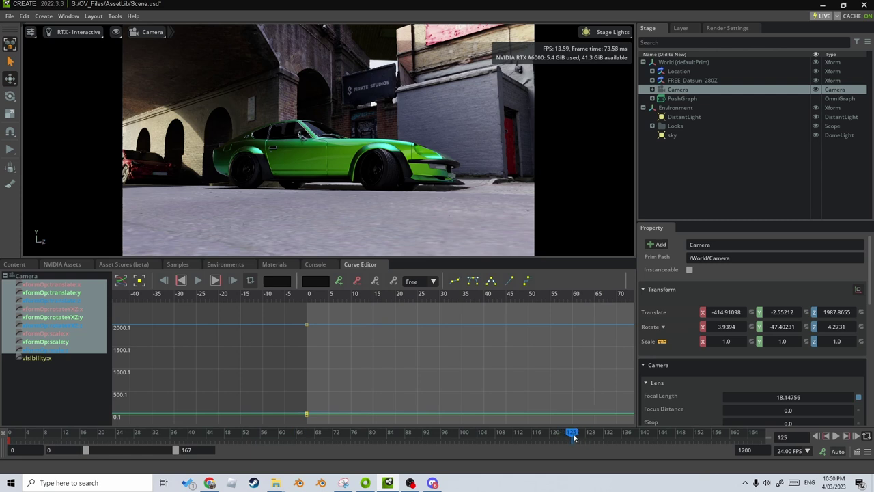
key(w)
right_drag(393, 226, 385, 225)
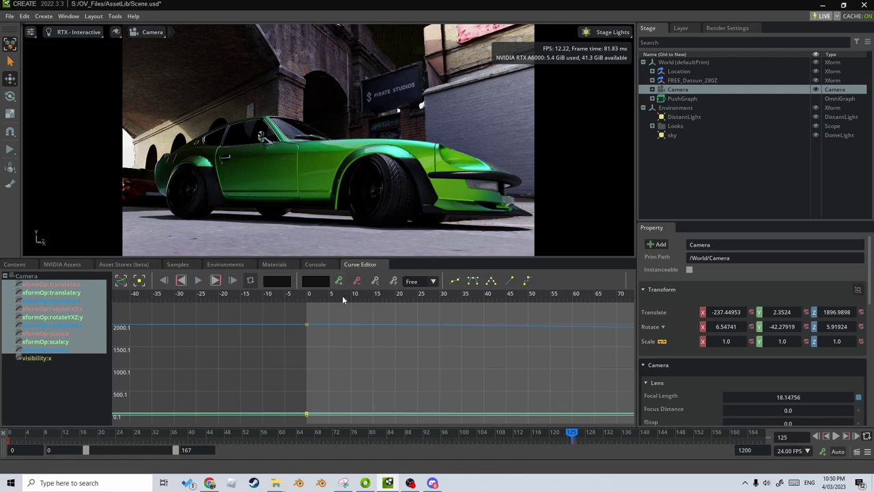
scroll(351, 331, down, 5)
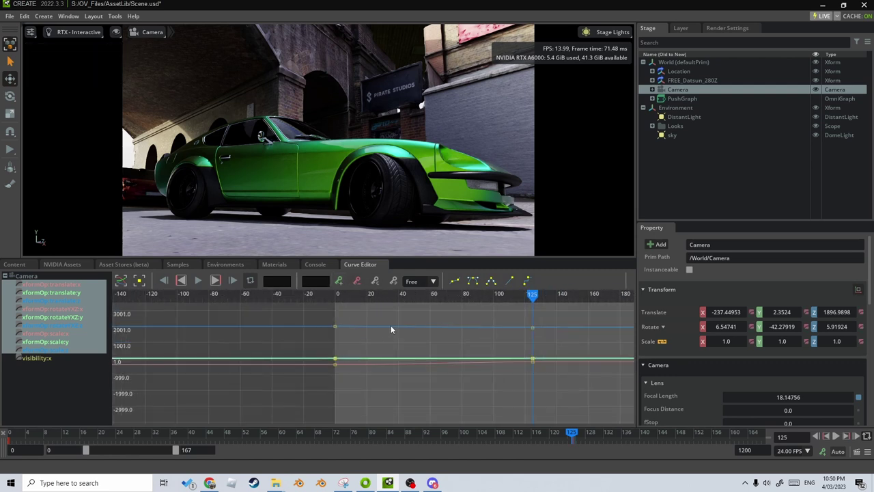
Step: Play back the camera move from its start toward frame 125
drag(265, 297, 248, 322)
key(space)
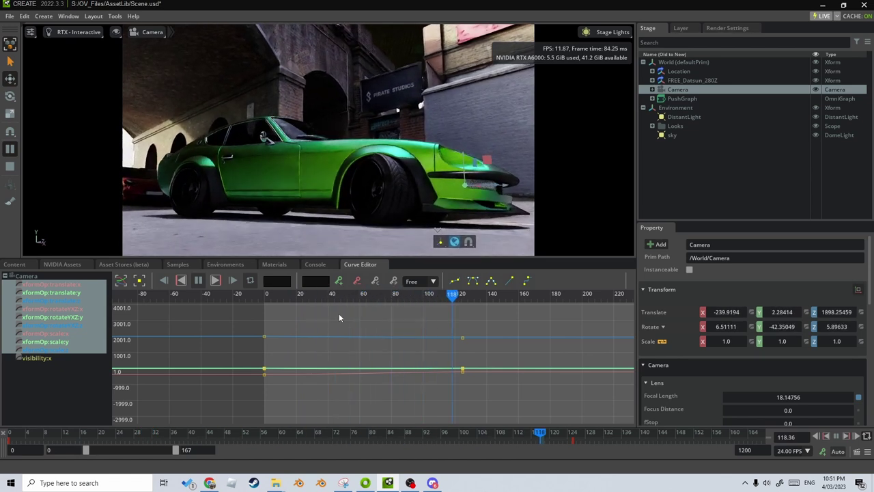
key(space)
Step: Select all of the camera's frame 0 keys in the Curve Editor and set their tangents to linear
mouse_move(277, 296)
mouse_down()
mouse_move(256, 298)
mouse_move(279, 298)
mouse_up()
drag(354, 300, 301, 318)
drag(256, 371, 238, 400)
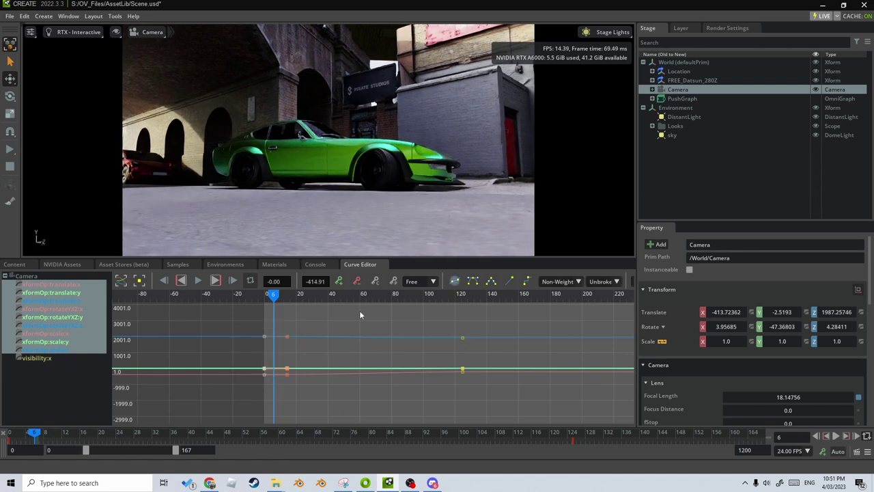
click(509, 285)
Step: Play the camera move again from near frame 0 to past frame 125 to review its start
click(256, 295)
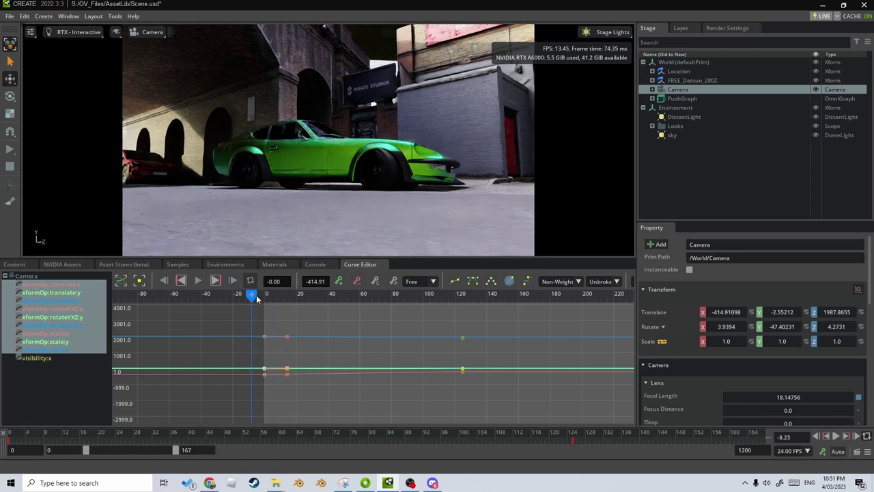
click(268, 295)
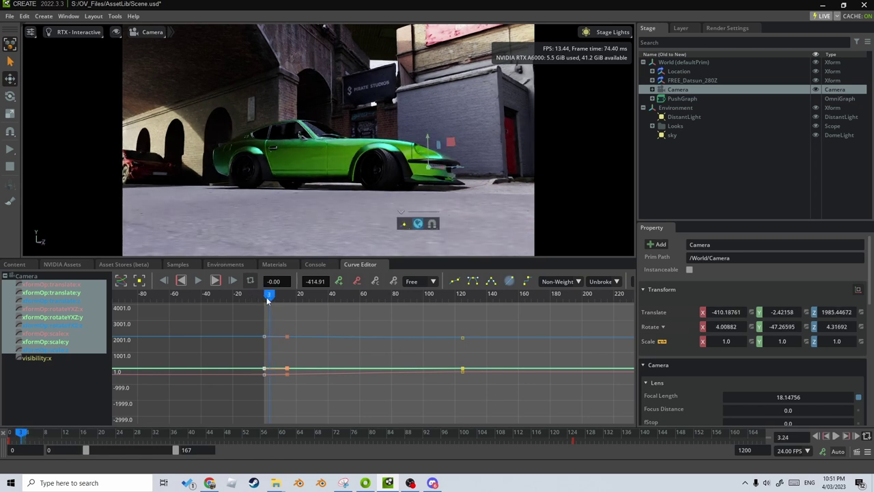
click(198, 282)
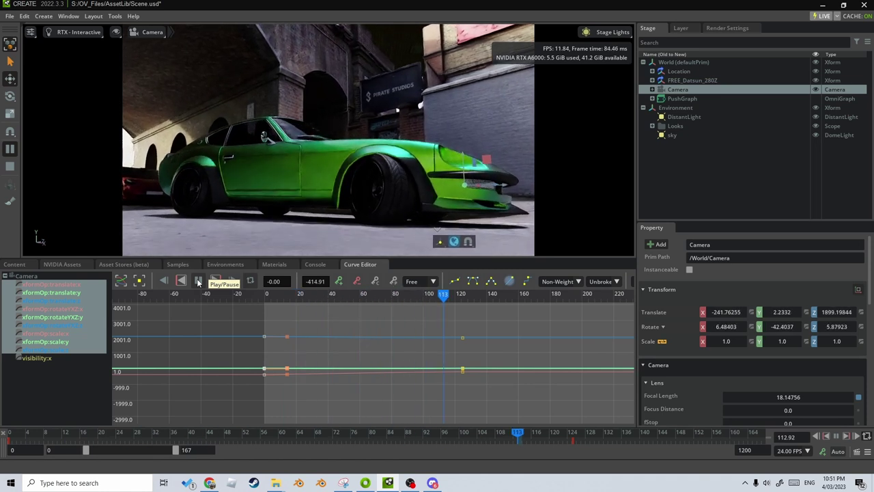
click(199, 282)
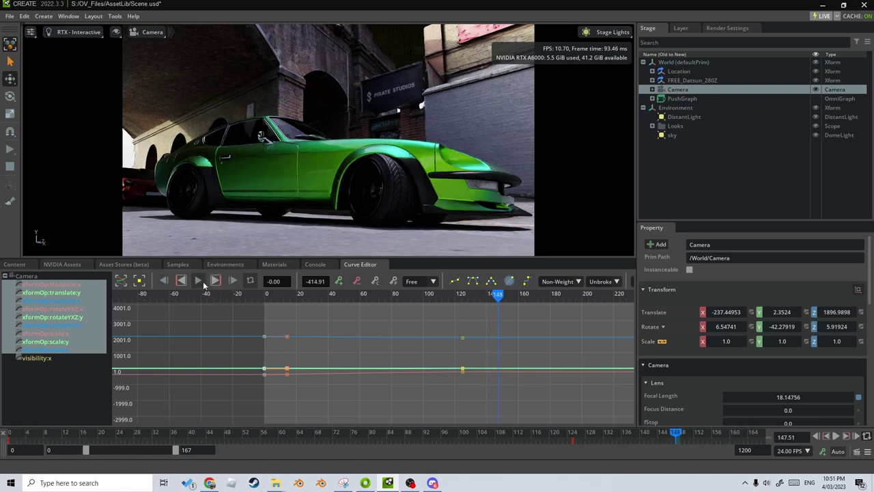
Step: Create a second camera from a raised perspective view of the car's front and keyframe its transform at frame 120
click(153, 32)
click(159, 64)
key(f)
right_drag(296, 91, 230, 230)
drag(498, 295, 455, 301)
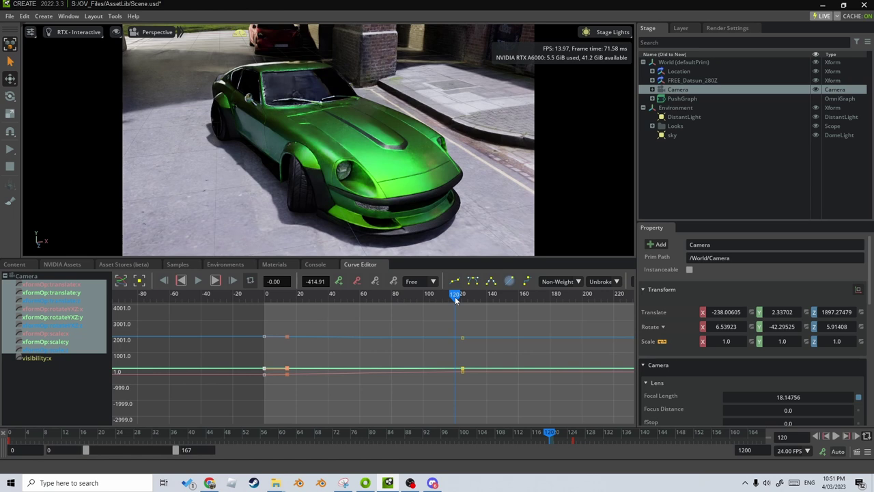
click(152, 32)
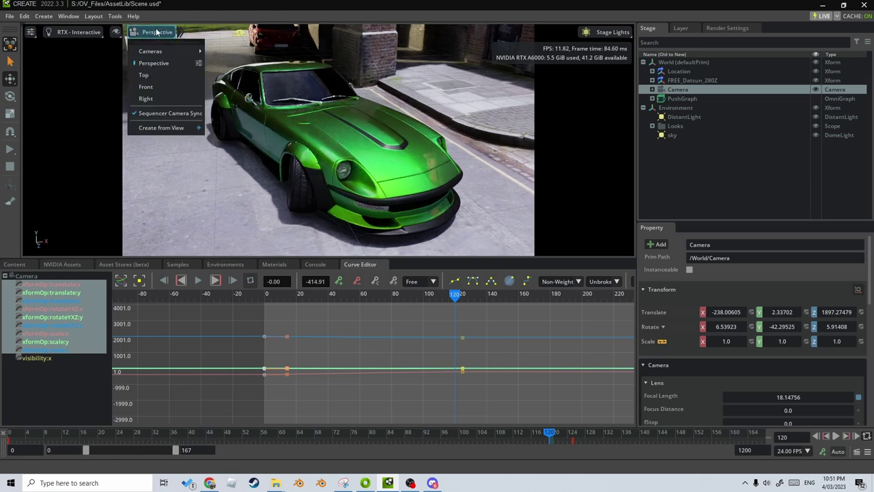
click(161, 128)
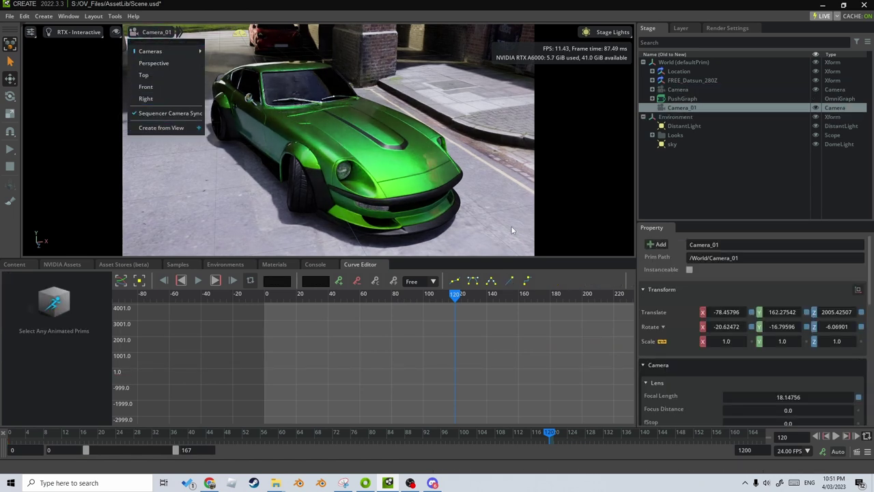
click(681, 109)
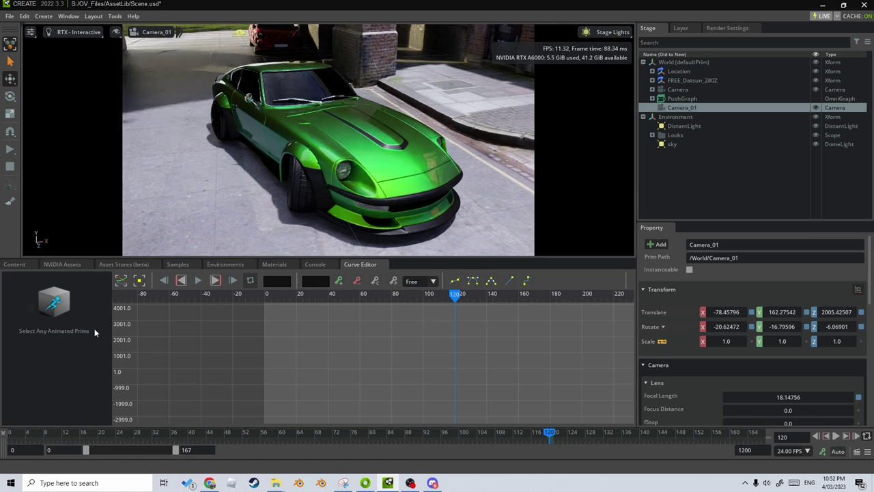
click(339, 281)
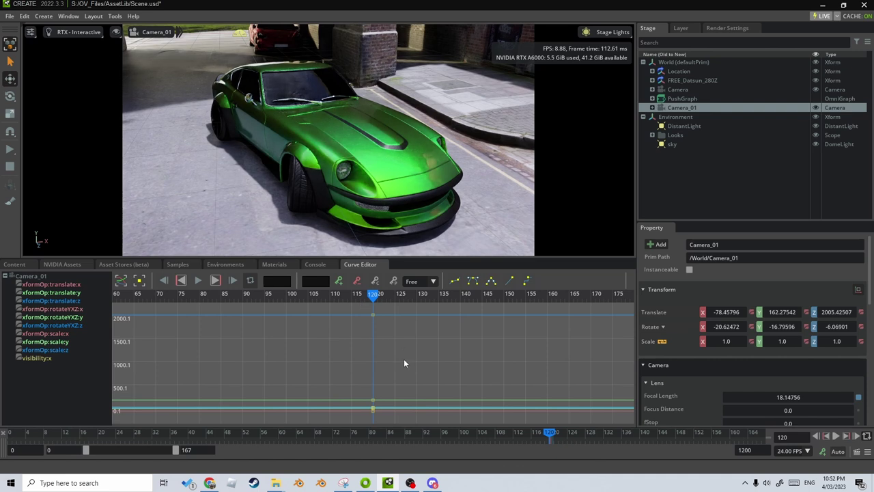
Step: At frame 250, lower Camera_01 to about X -72.7, Y 17.4, Z 1984.8, aimed at the car's front, and keyframe it
middle_drag(481, 307, 290, 305)
click(504, 296)
middle_drag(545, 314, 339, 319)
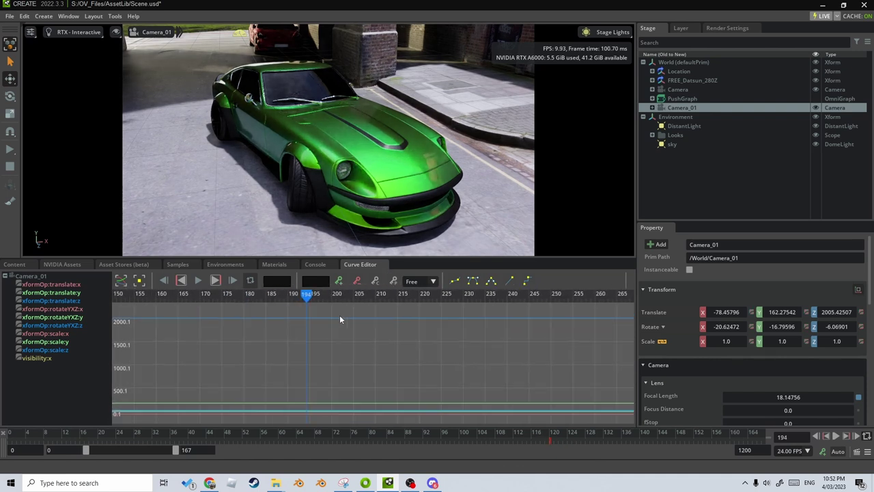
drag(541, 296, 551, 296)
key(q)
right_drag(406, 163, 409, 123)
key(w)
key(e)
click(340, 282)
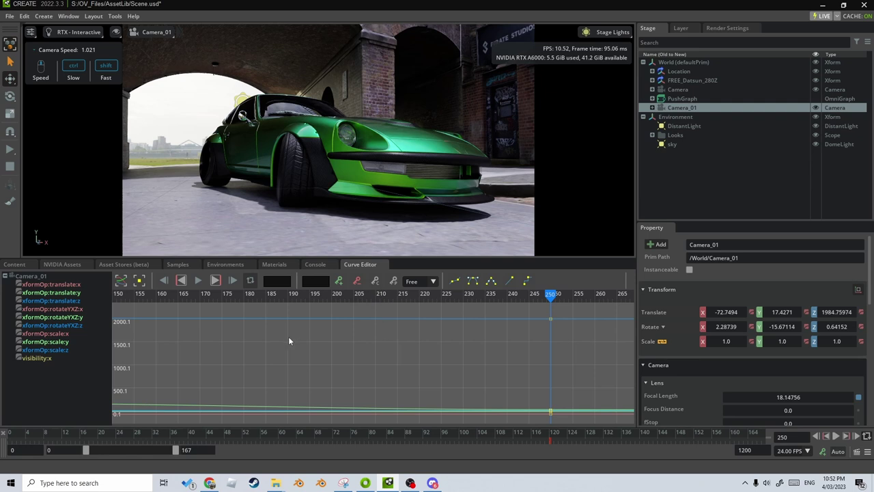
Step: Select Camera_01's frame 120 keys and set their tangents to linear
middle_drag(288, 336, 454, 333)
scroll(388, 327, down, 7)
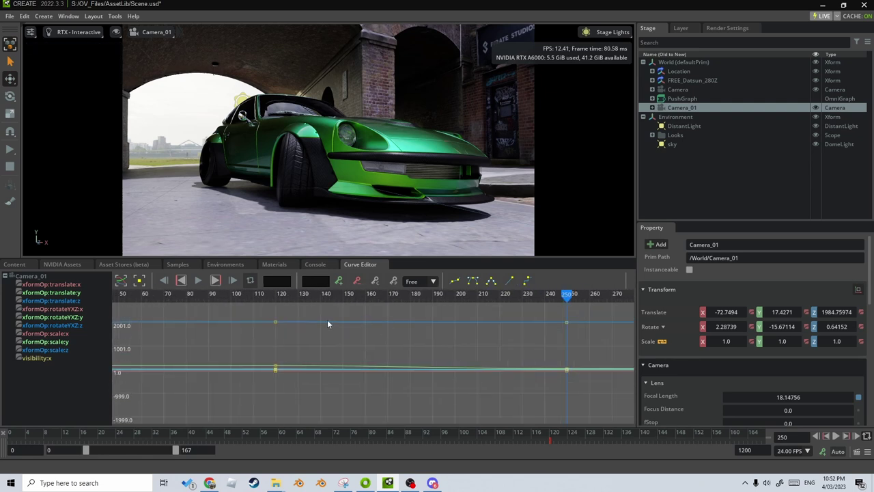
drag(291, 316, 246, 391)
click(511, 282)
Step: Play back Camera_01's descending move from about frame 120 to its end near frame 250
drag(293, 295, 267, 299)
key(space)
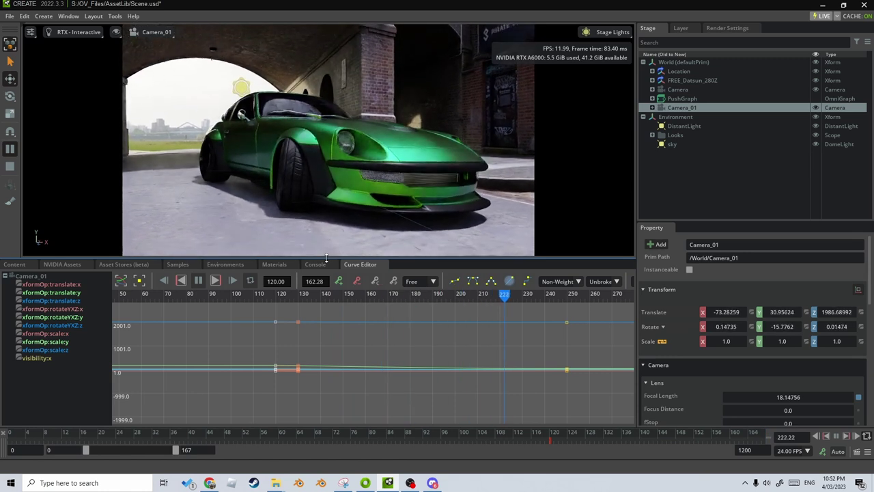
key(space)
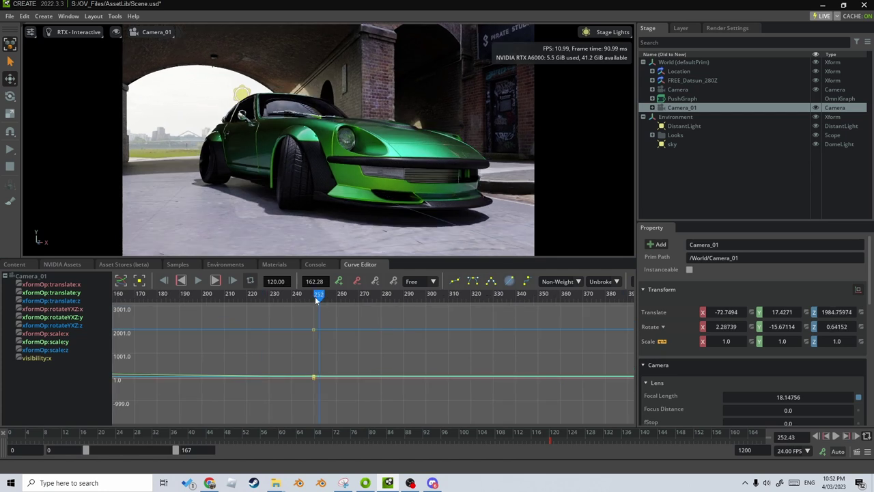
drag(316, 300, 315, 300)
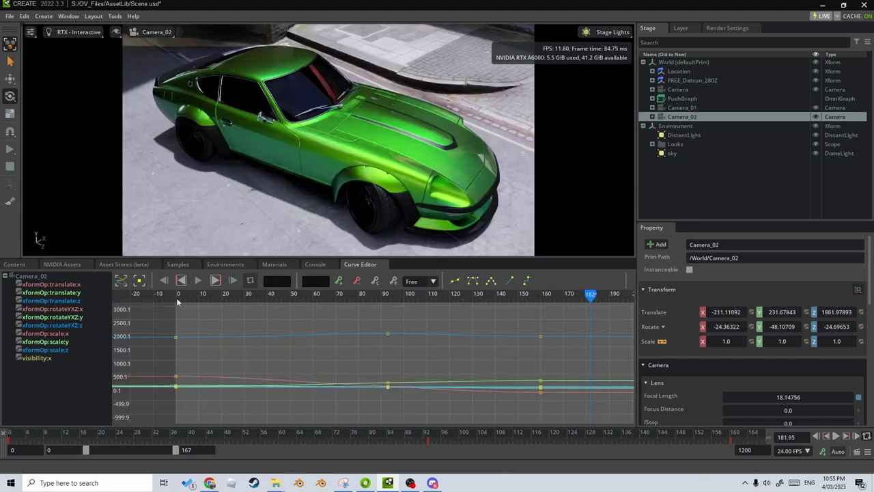
Step: Scrub through Camera_02's move, select all its keys to inspect the tangents, and return to frame 0
drag(177, 303, 413, 317)
drag(579, 313, 193, 404)
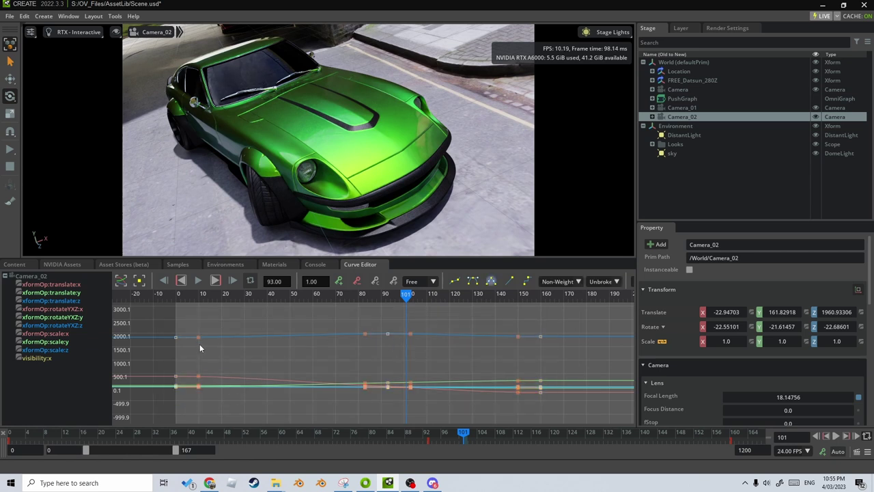
click(176, 296)
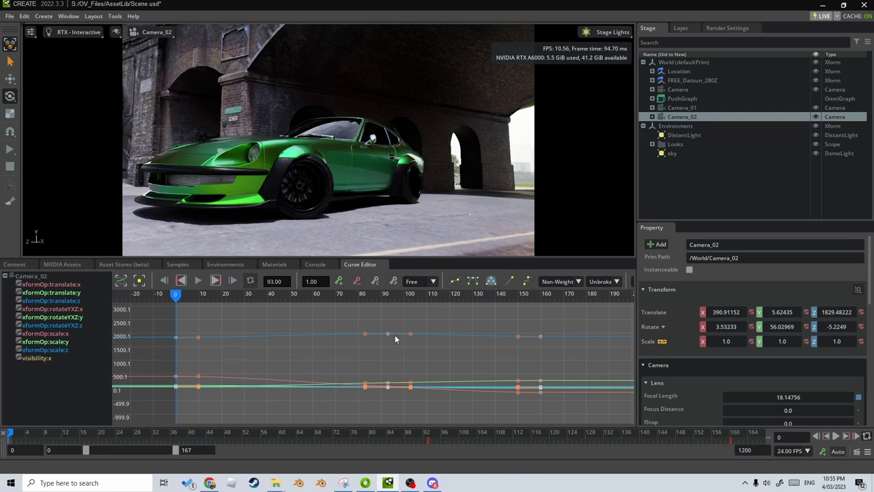
Step: Restrict key movement to horizontal and shift Camera_02's second and third keyframes to frames 160 and 227
drag(576, 309, 354, 405)
click(433, 282)
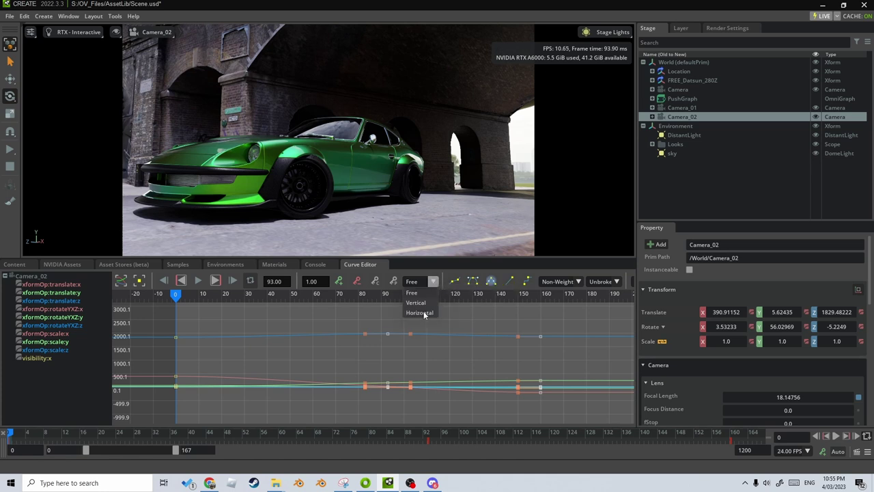
drag(387, 333, 542, 336)
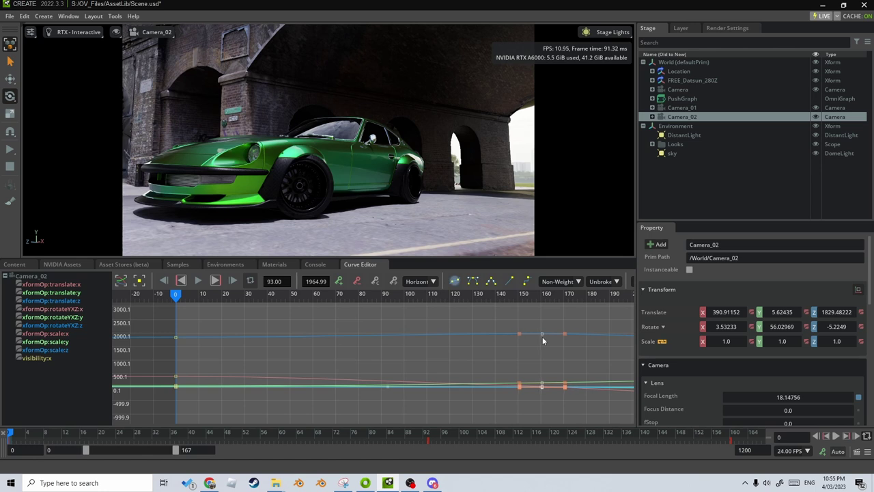
Step: Move Camera_02's last keyframe to frame 320
middle_drag(608, 354, 359, 350)
click(480, 316)
drag(480, 316, 400, 411)
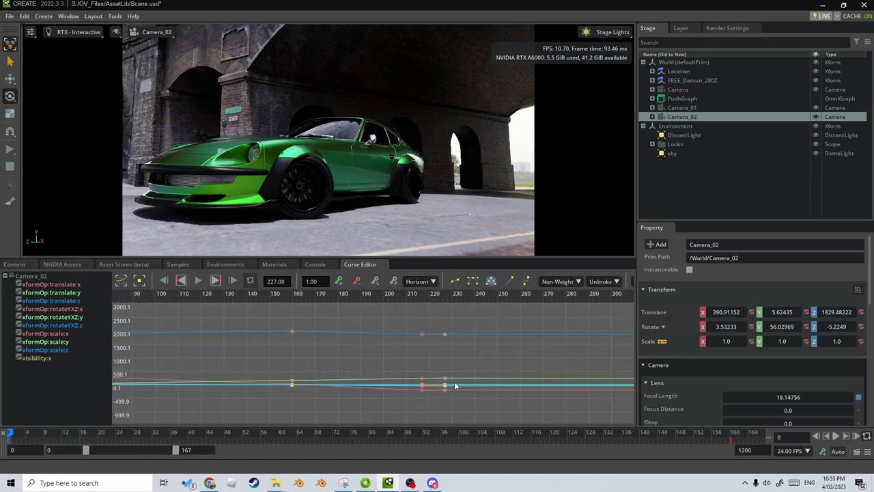
middle_drag(455, 386, 339, 353)
drag(335, 337, 530, 336)
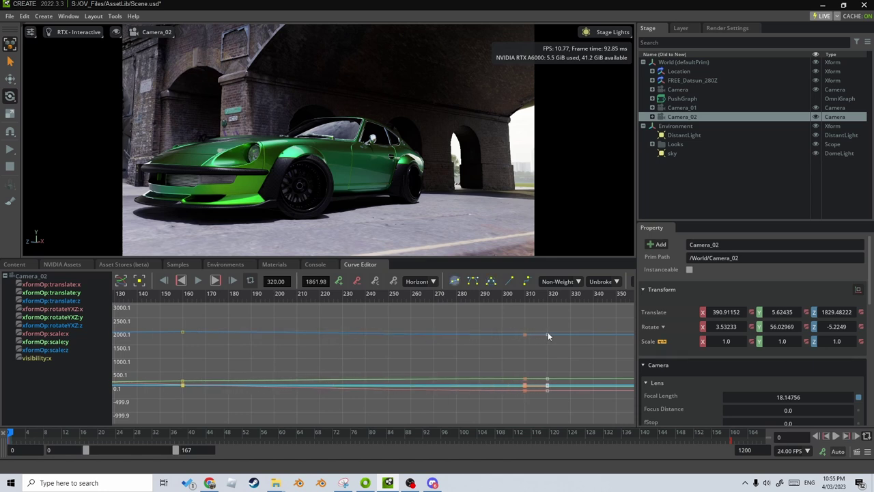
click(380, 366)
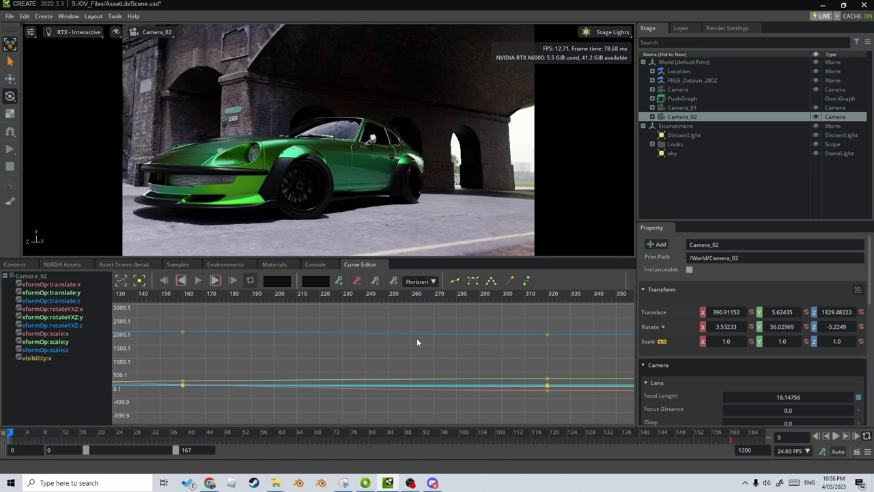
Step: At frame 80, rotate Camera_02 to -8.9, 41.4, 4.6 so the car is framed, and add a keyframe
click(121, 282)
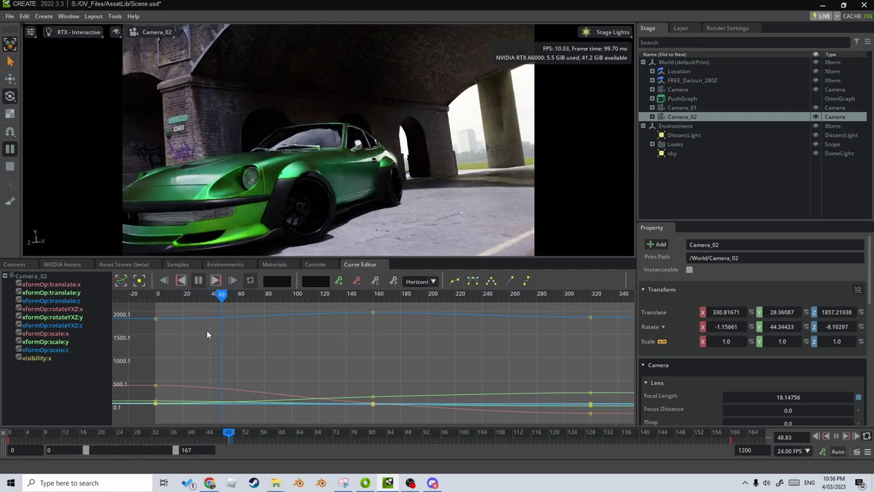
click(273, 297)
click(268, 298)
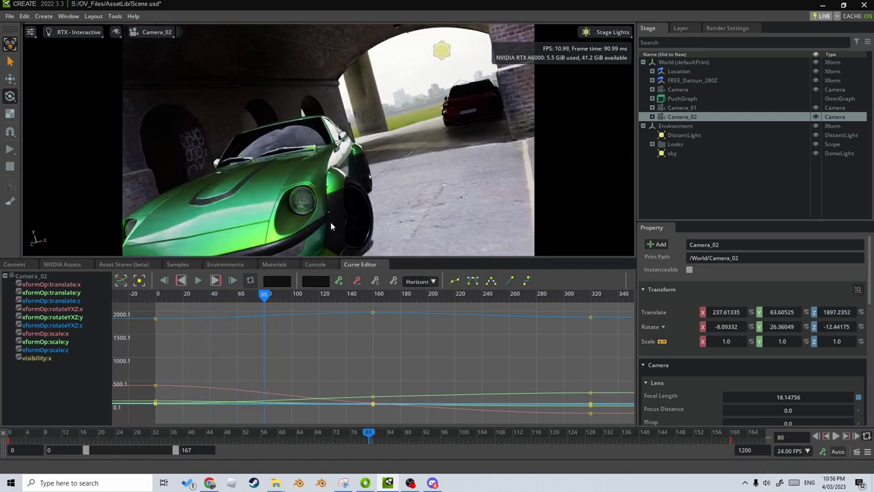
right_drag(323, 215, 322, 217)
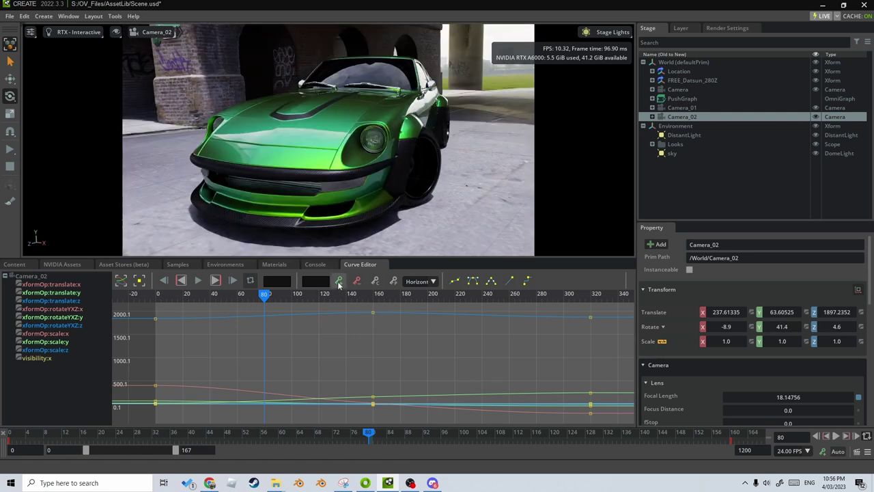
click(338, 282)
Step: Scrub through Camera_02's updated move and save the scene
click(264, 298)
drag(238, 298, 319, 309)
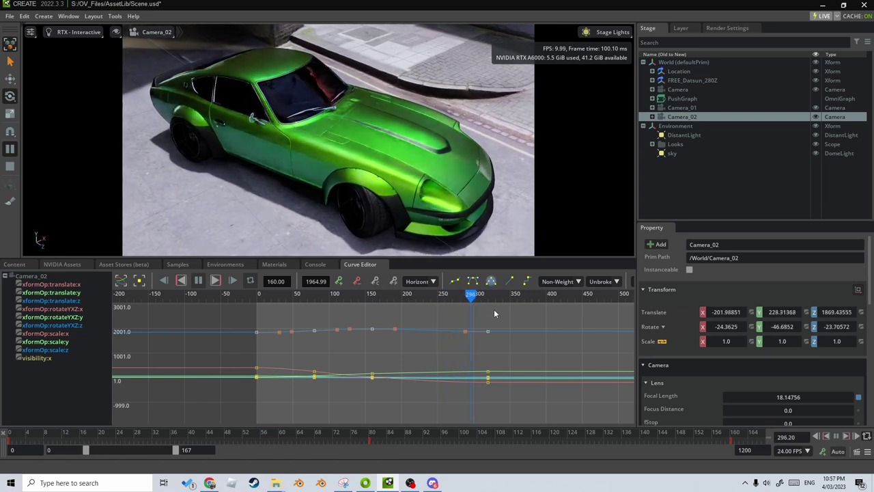
key(ctrl+s)
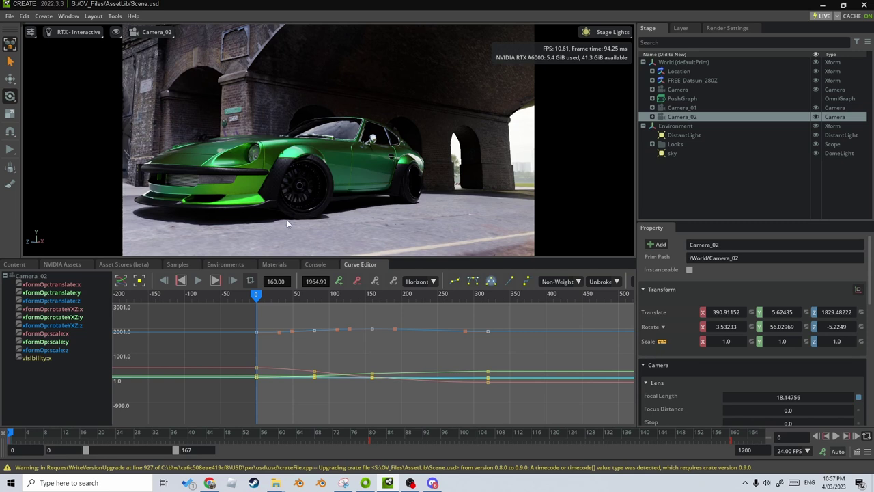
Step: Open the Sequencer and add Camera as the first shot, spanning frames 0 to 125
click(68, 16)
mouse_move(80, 34)
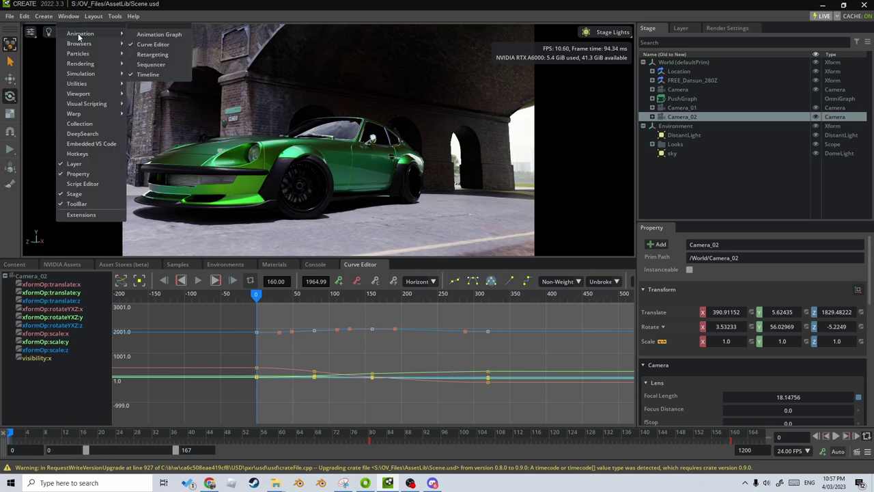
click(150, 64)
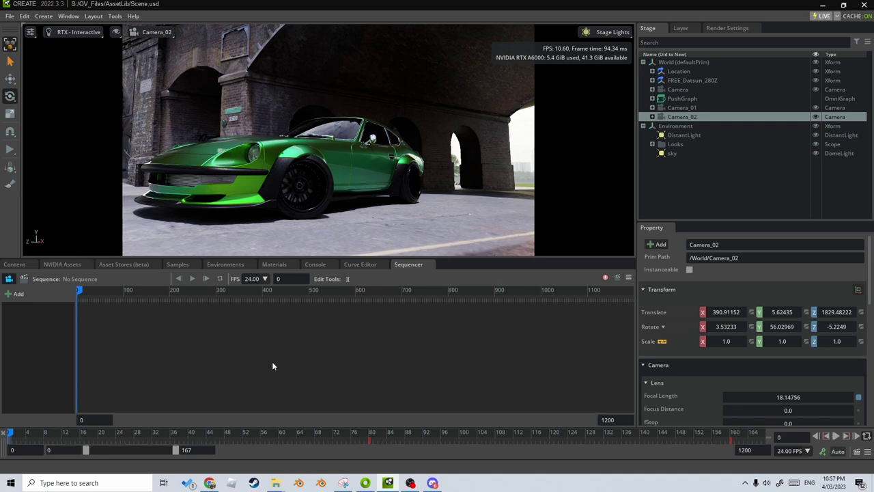
click(678, 90)
drag(678, 90, 141, 291)
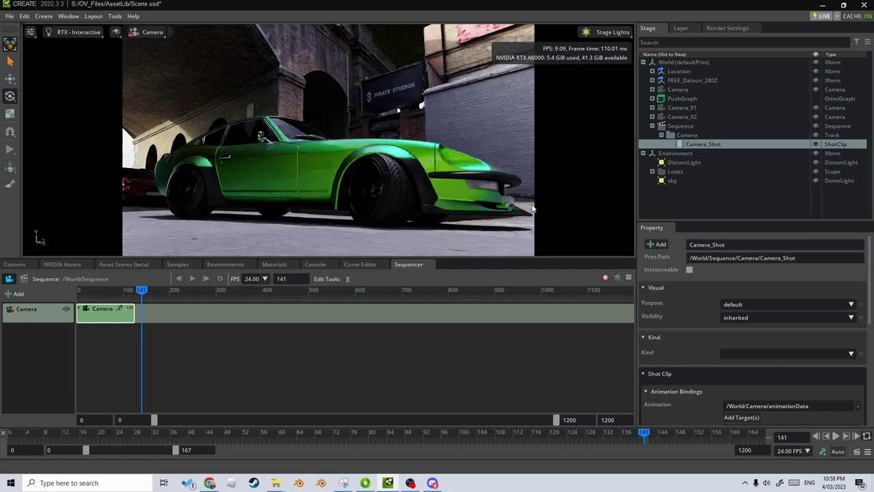
Step: Add Camera_01 as a shot directly after the Camera shot, scrub to frame 169 to check it, and select Camera_01
click(679, 108)
drag(678, 110, 169, 323)
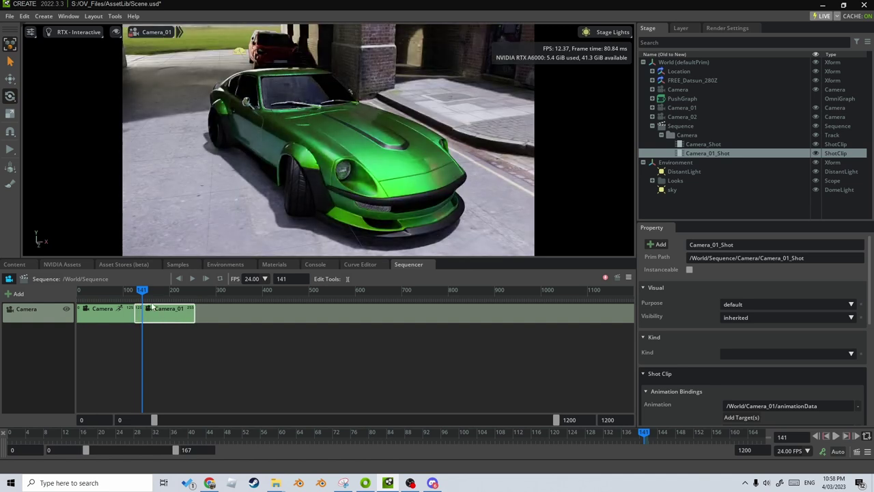
mouse_move(140, 290)
mouse_down()
mouse_move(118, 291)
mouse_move(155, 296)
mouse_up()
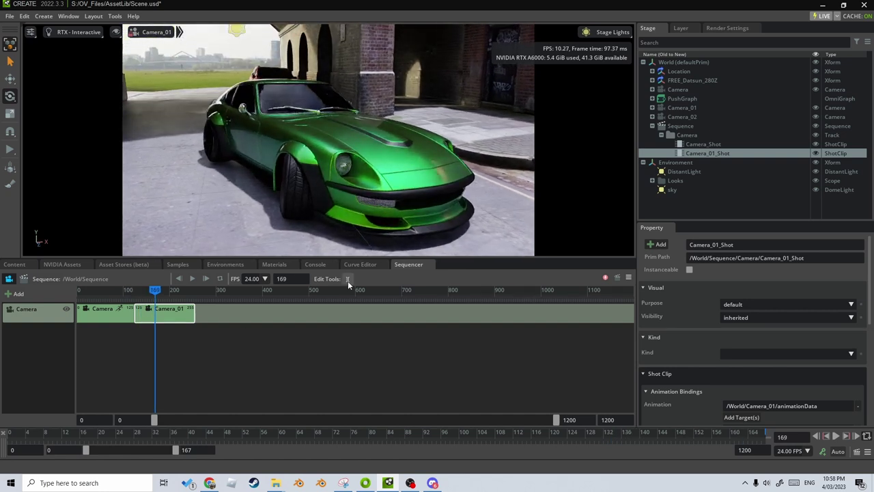
click(682, 108)
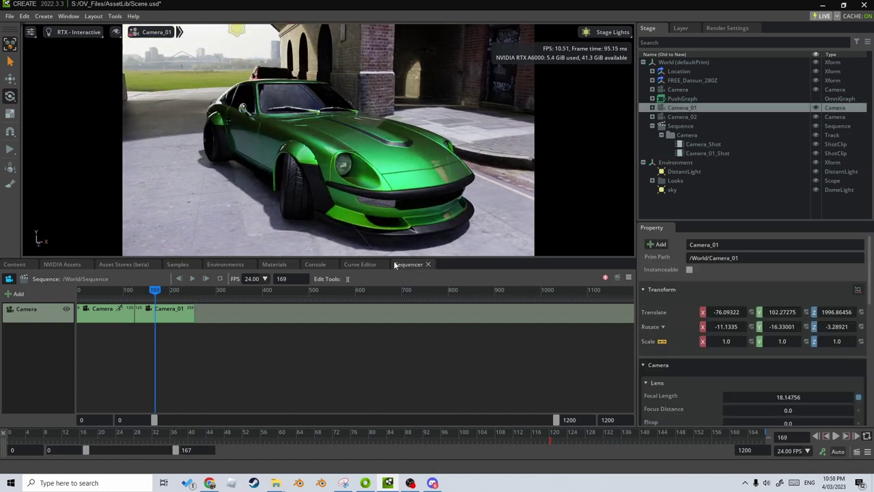
Step: Smooth the tangents of all Camera_01 keys in the Curve Editor, and scrub the Sequencer from frame 0 to 272
click(360, 265)
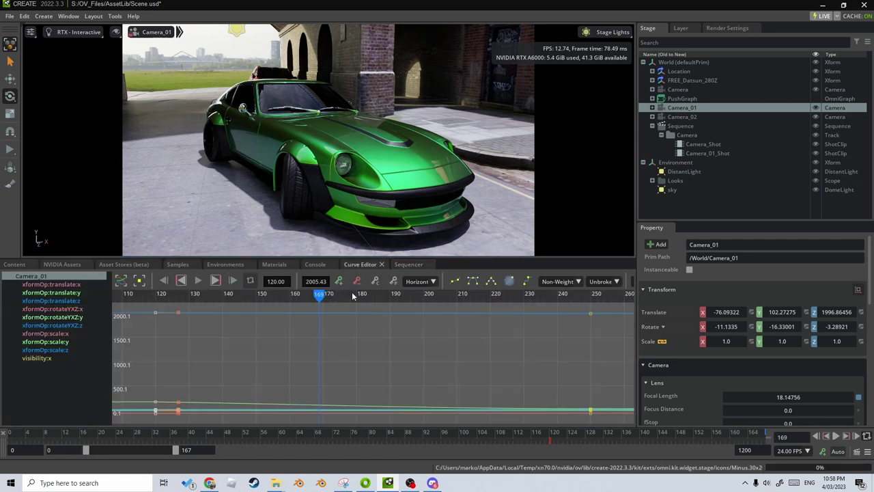
scroll(321, 344, down, 3)
drag(280, 295, 334, 344)
drag(393, 318, 276, 379)
click(209, 295)
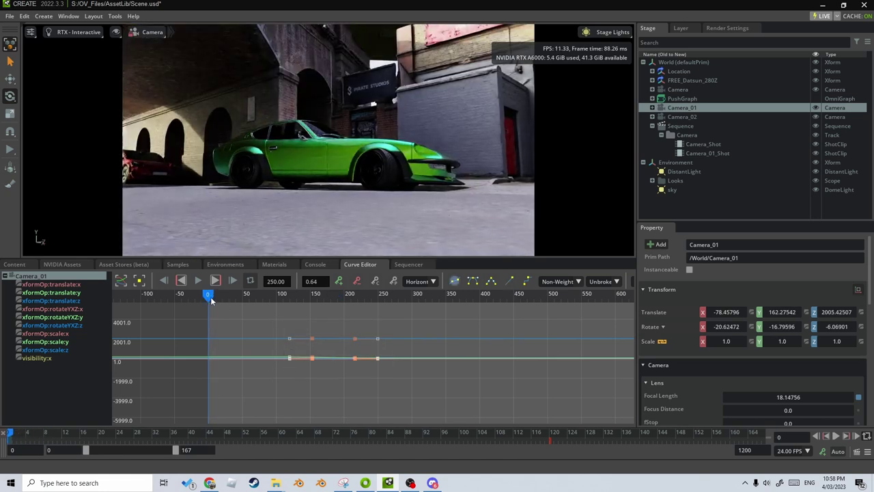
click(407, 265)
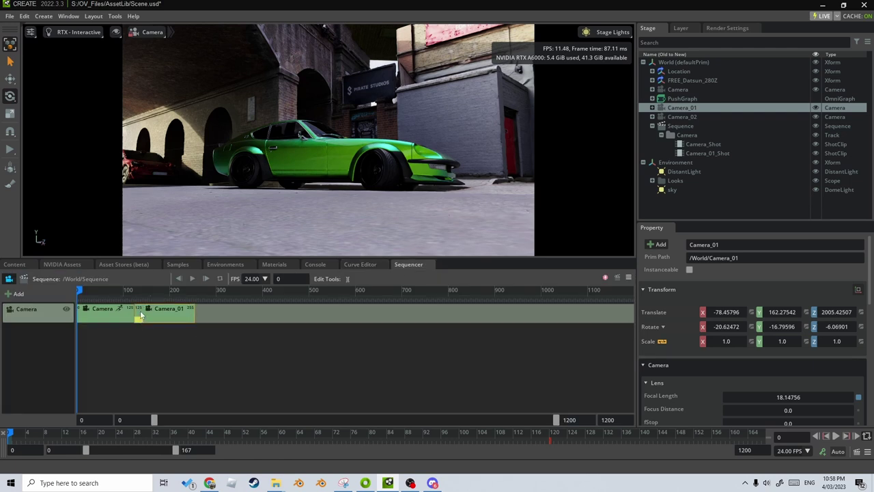
drag(82, 292, 202, 297)
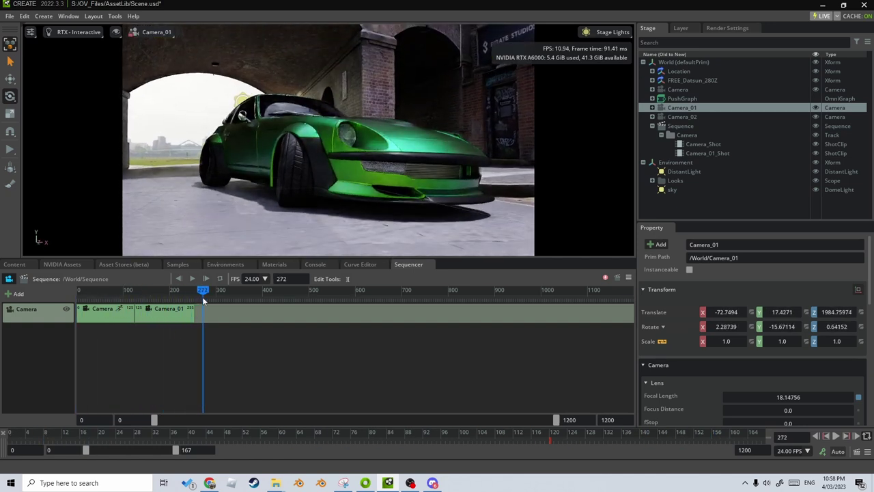
Step: Add Camera_02 as a shot directly after the Camera_01 shot, spanning frames 255 to 575, and scrub through the sequence
click(682, 117)
drag(682, 117, 248, 313)
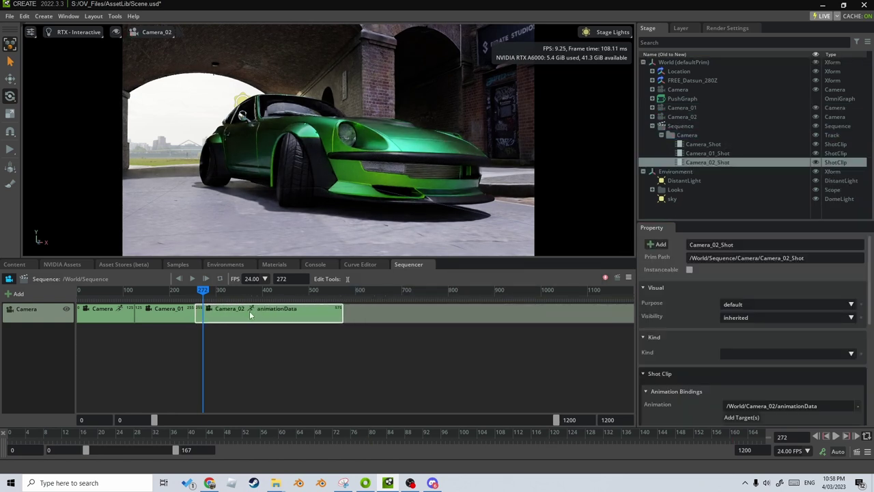
drag(197, 291, 235, 304)
drag(208, 332, 240, 329)
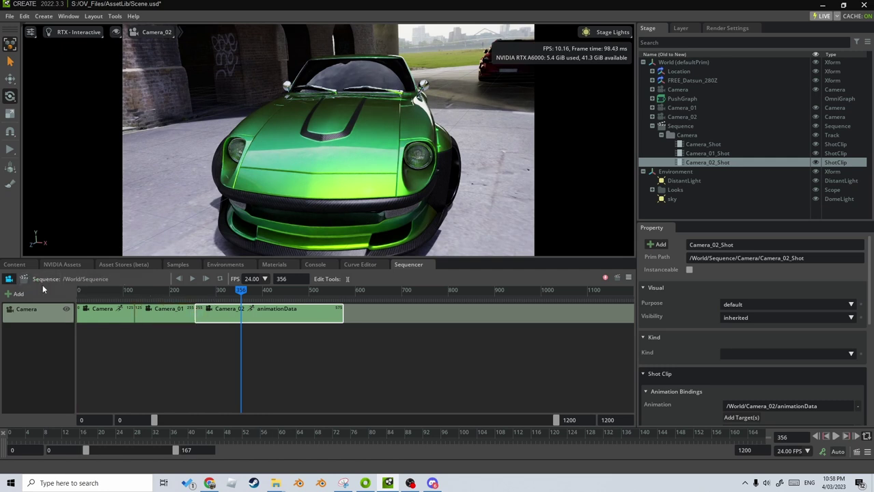
drag(239, 291, 167, 317)
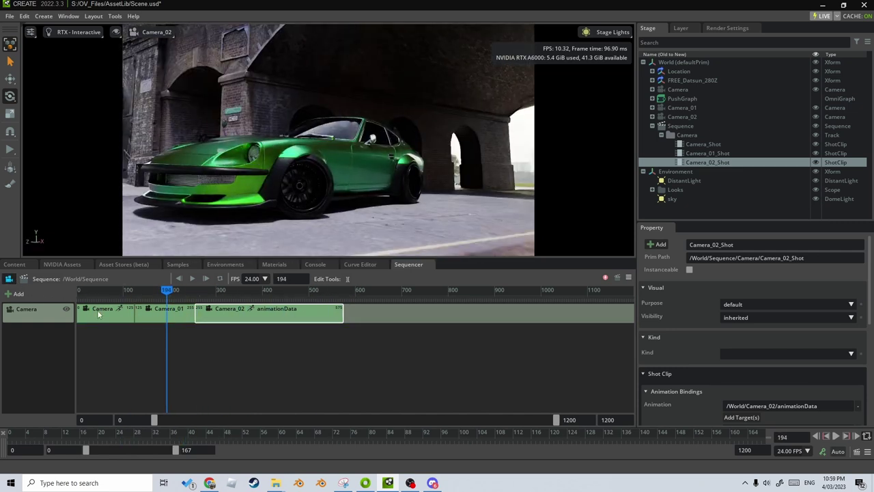
Step: Set the fStop of Camera in the first shot to 1.0 and pick the car body as its focus point at frame 107
click(124, 290)
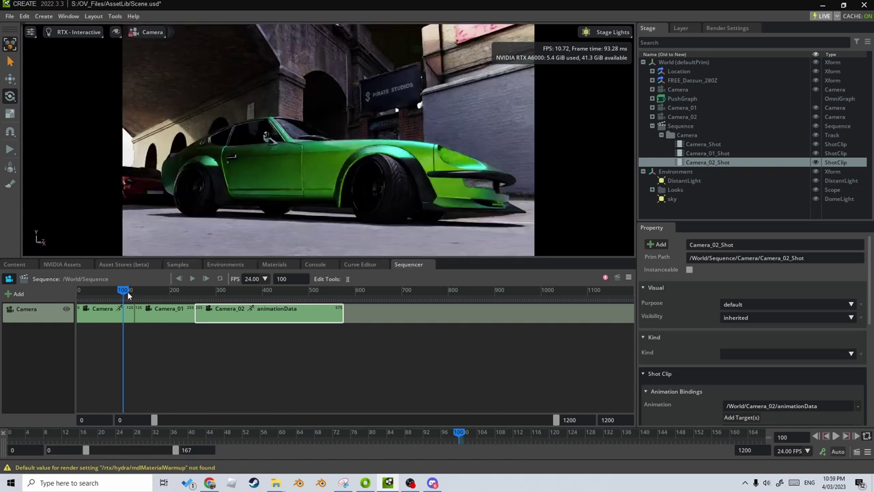
click(685, 89)
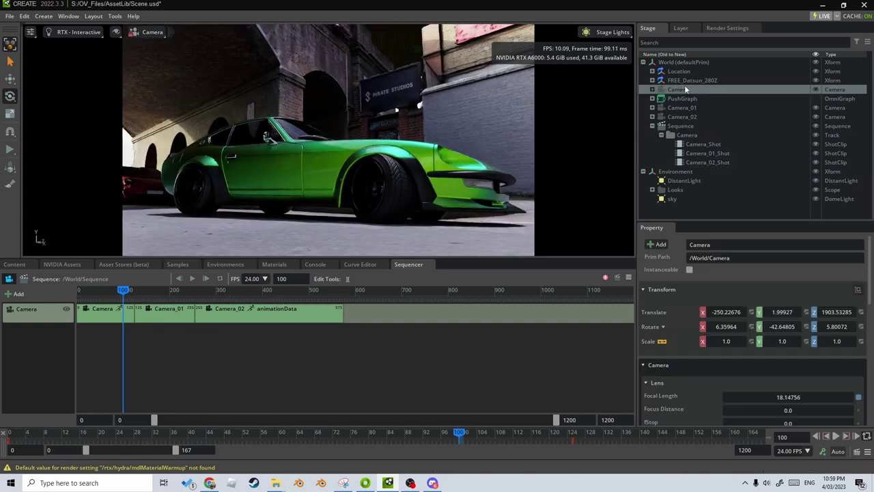
mouse_move(137, 34)
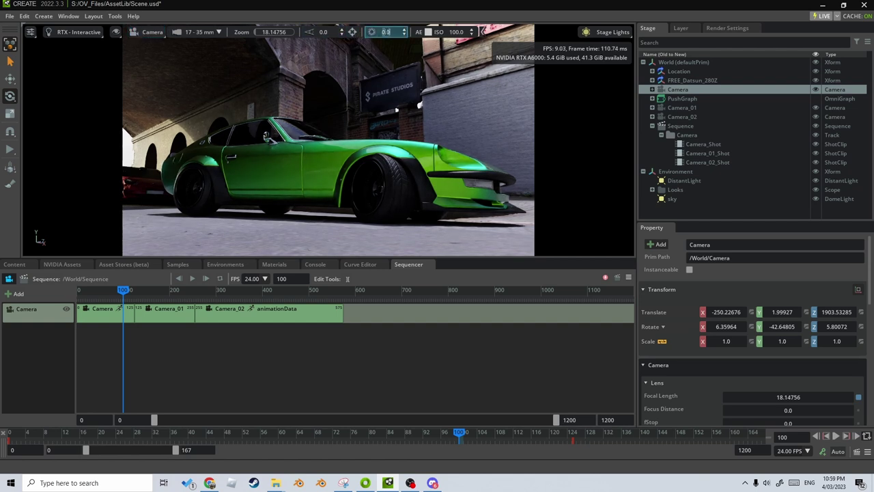
text(1)
key(Return)
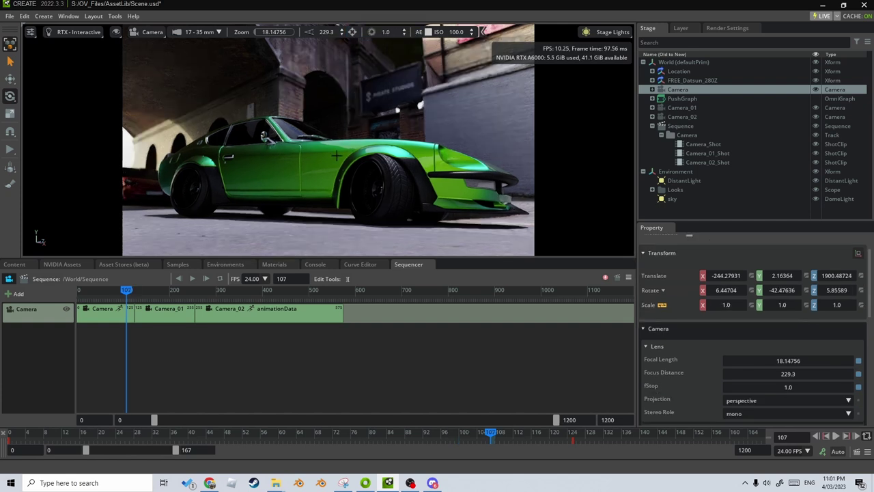
click(336, 156)
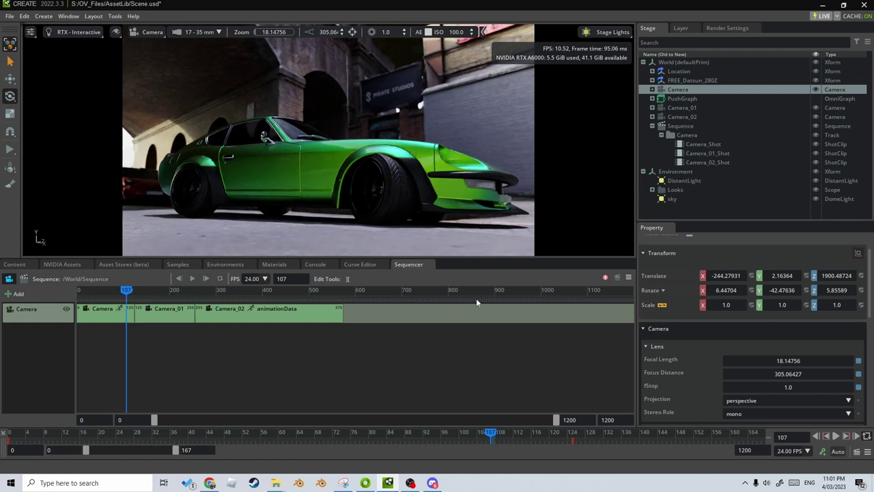
Step: Scrub the first shot to check its focus, and look at the keying options for Camera's Focus Distance
mouse_move(126, 292)
mouse_down()
mouse_move(74, 294)
mouse_move(126, 289)
mouse_up()
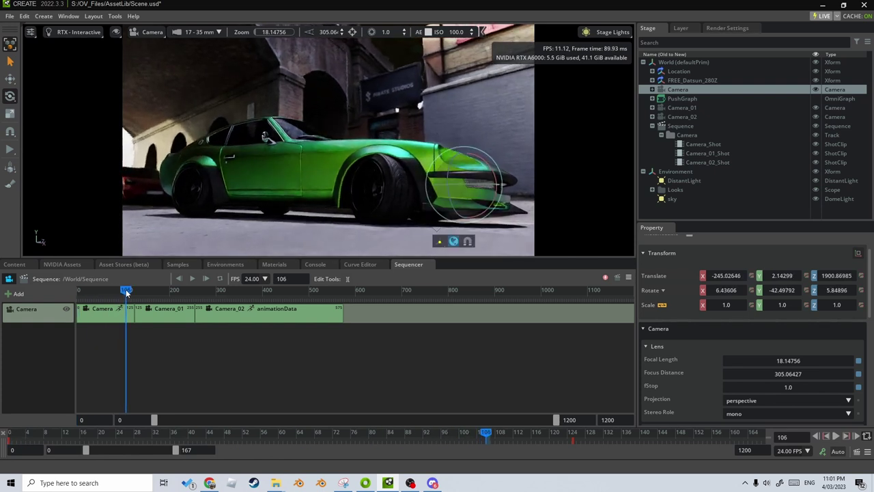
right_click(672, 372)
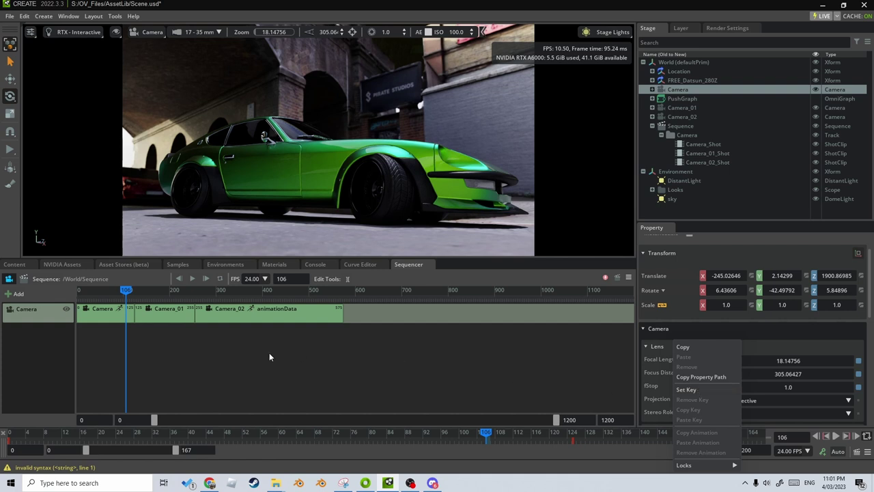
mouse_move(129, 292)
mouse_down()
mouse_move(139, 292)
mouse_move(125, 293)
mouse_up()
click(125, 290)
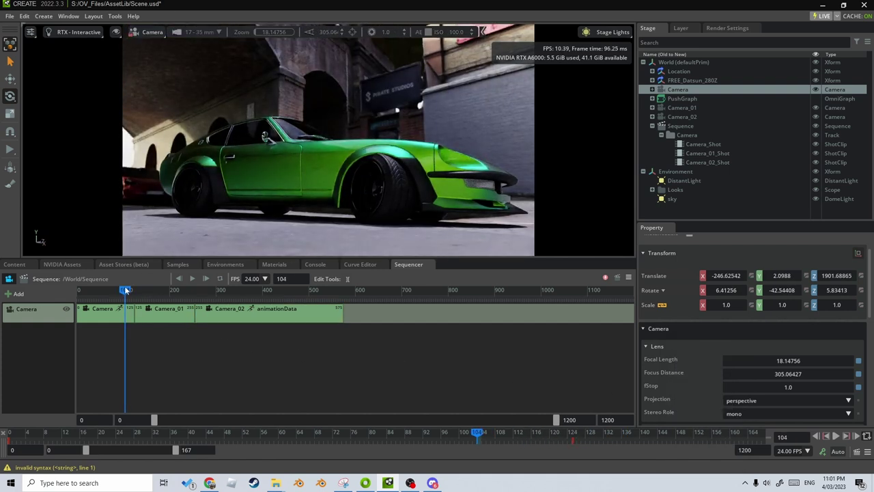
drag(125, 289, 141, 290)
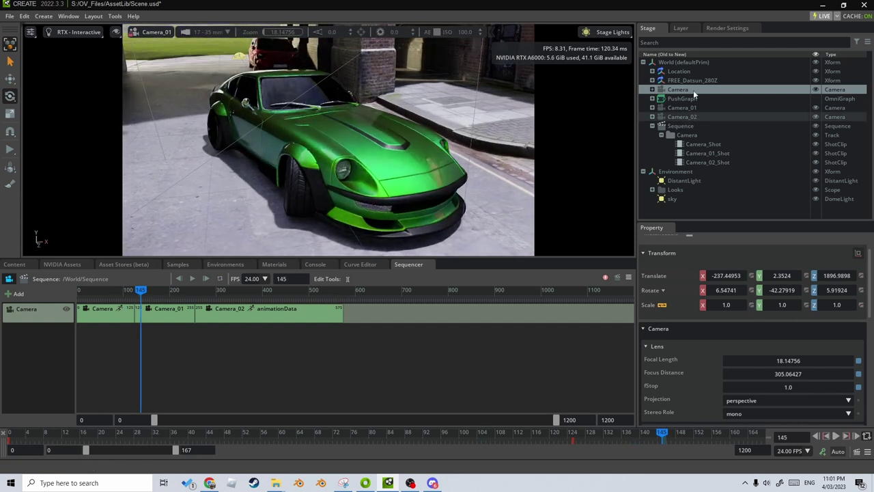
Step: Select Camera_02 and scrub across the sequenced shots to check their depth of field
click(692, 117)
click(103, 293)
drag(103, 295, 229, 295)
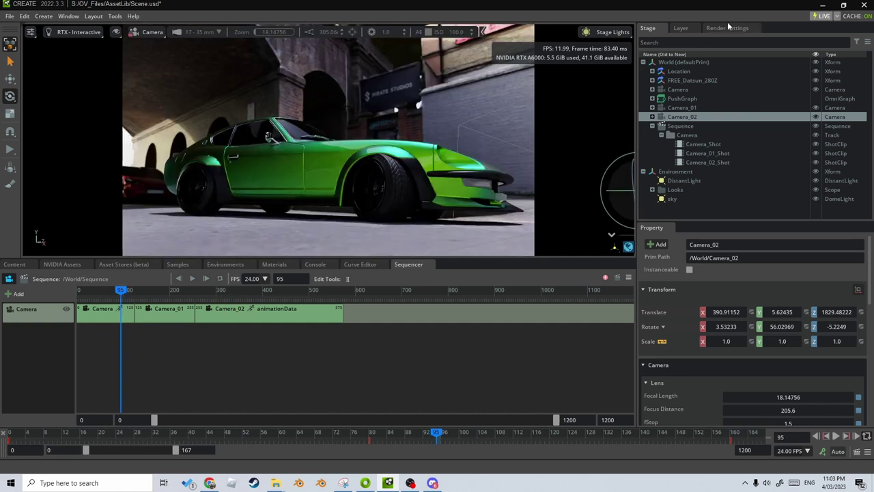
Step: Enable Global Volumetric Effects in the render settings and set the Density Multiplier to 0.1
click(728, 27)
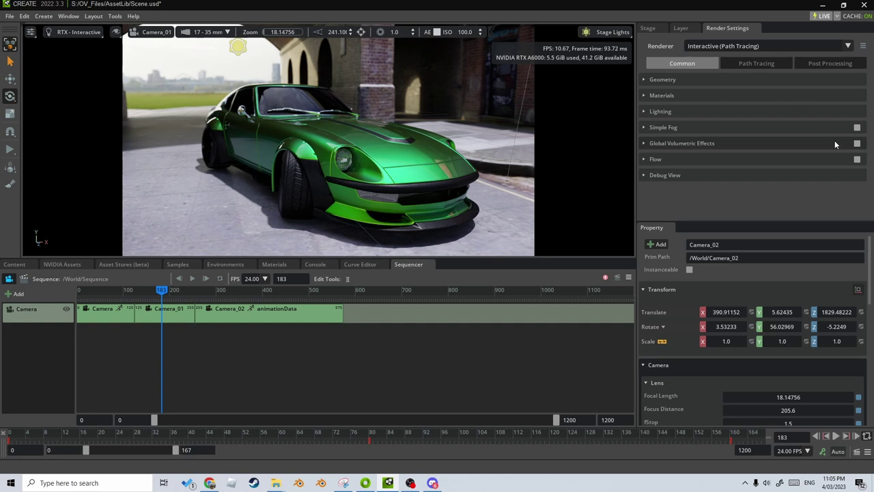
click(857, 144)
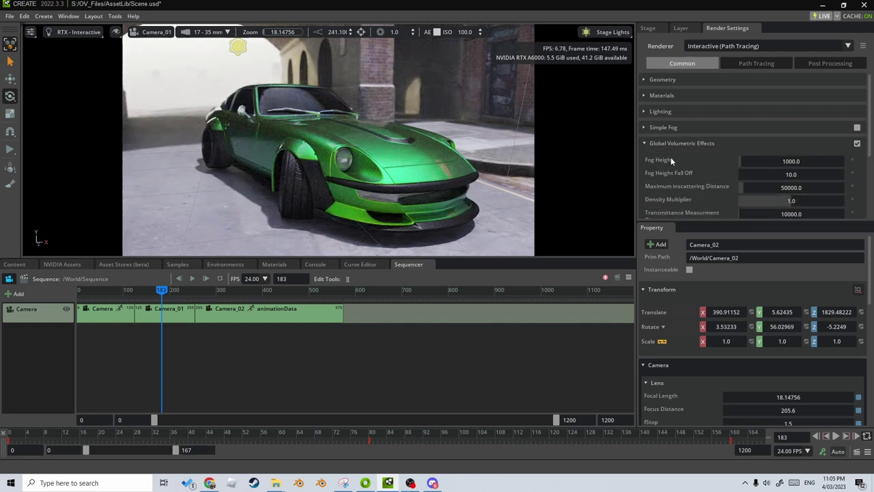
scroll(752, 163, down, 2)
mouse_move(777, 165)
mouse_down()
mouse_move(788, 166)
mouse_move(754, 166)
mouse_move(817, 162)
mouse_move(754, 164)
mouse_move(816, 161)
mouse_move(781, 164)
mouse_up()
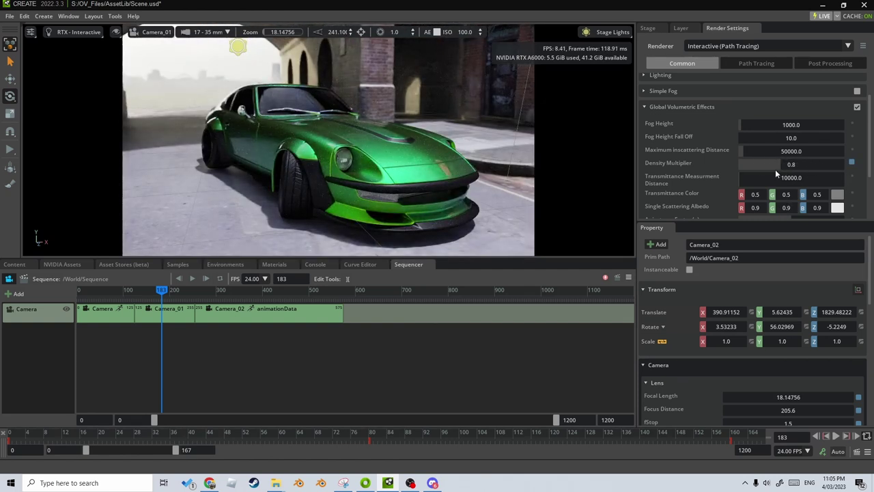
double_click(778, 165)
text(0.1)
key(Return)
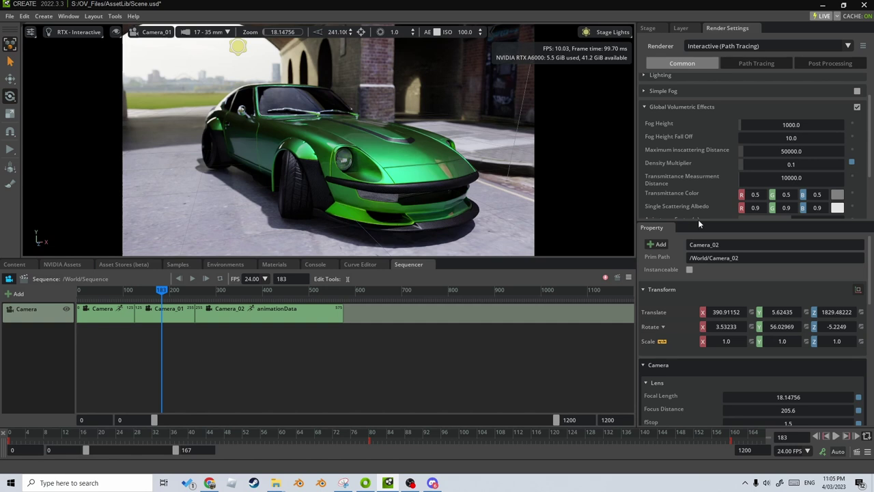
Step: Try applying density noise to the volumetric fog
scroll(670, 180, down, 2)
scroll(685, 198, down, 1)
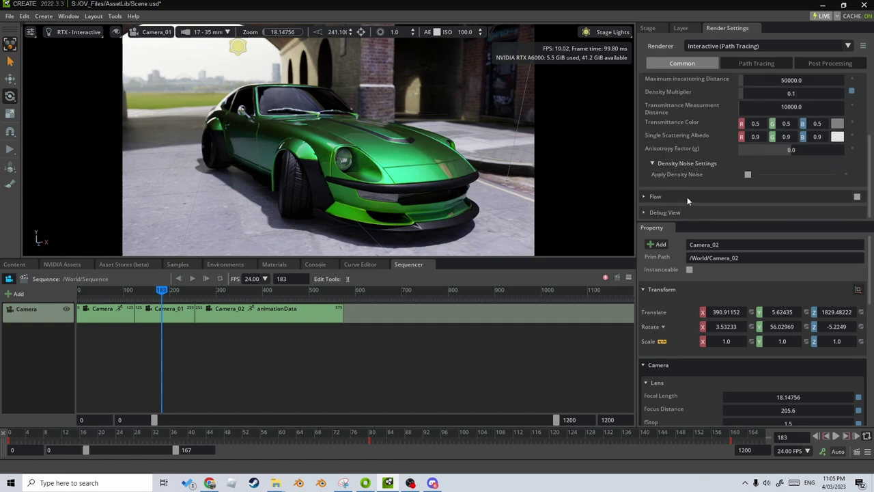
click(748, 175)
click(747, 175)
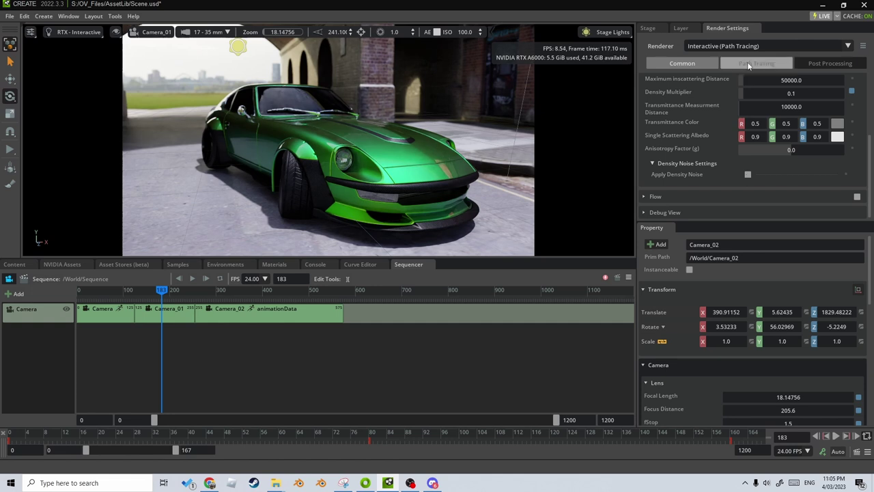
Step: Turn off Caching and Many-Light Sampling in the path tracing settings and save Scene.usd
click(778, 63)
click(644, 97)
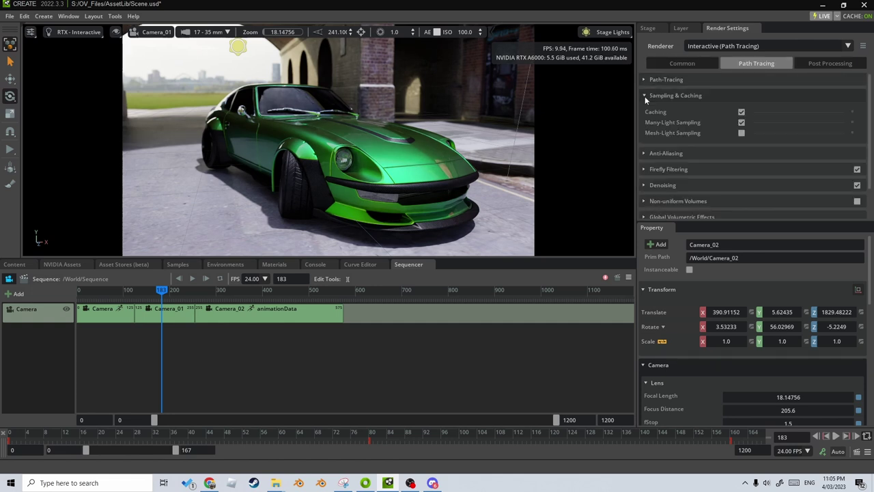
click(742, 121)
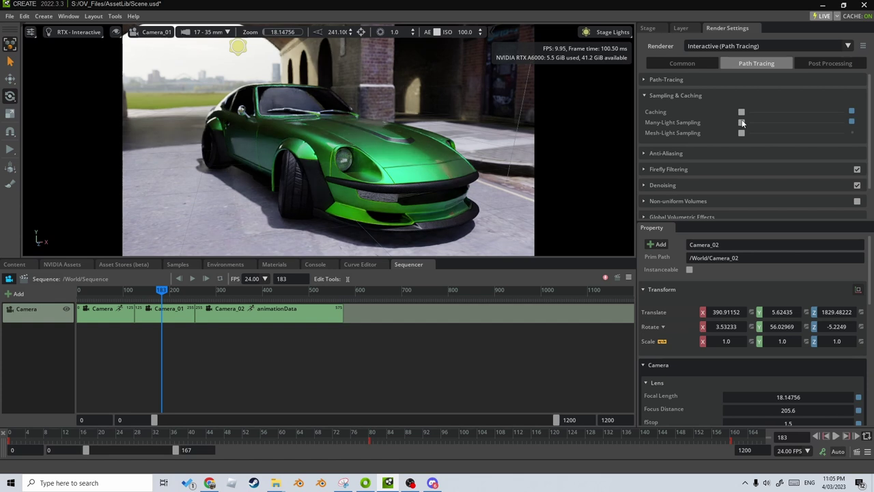
key(ctrl+s)
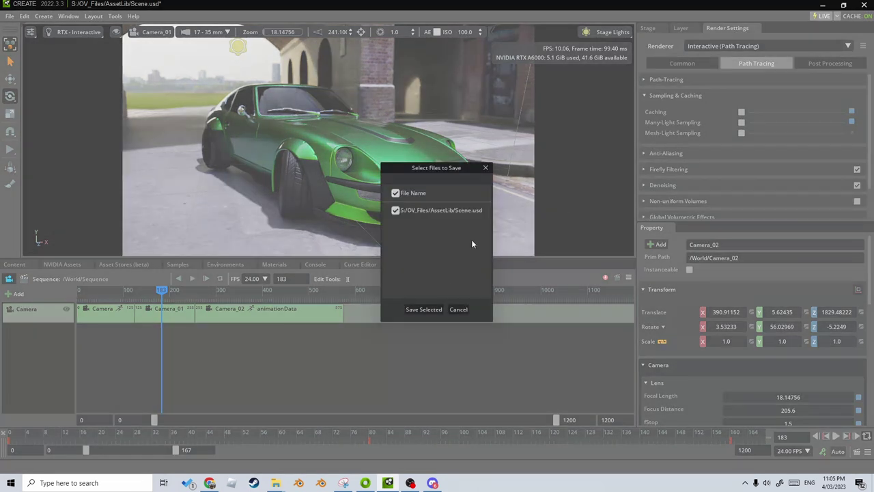
click(423, 310)
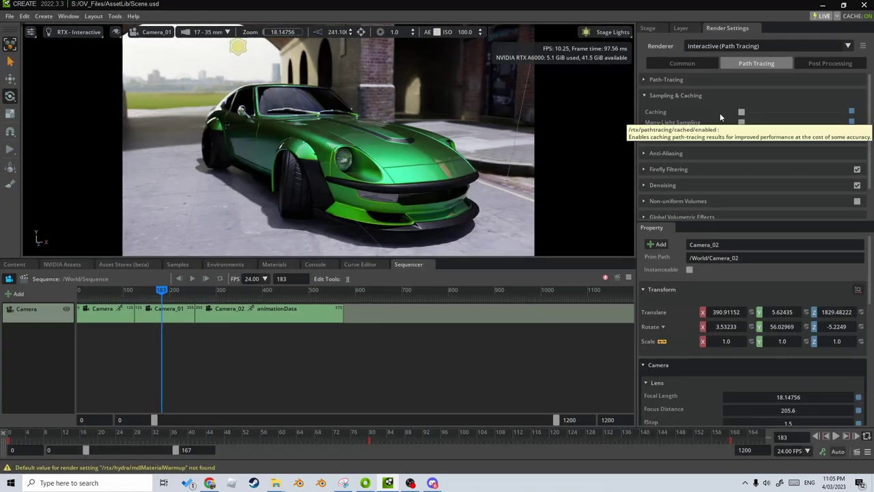
Step: Review the path tracing Denoising settings, and collapse the Denoising and Sampling & Caching sections
click(644, 185)
scroll(644, 185, down, 2)
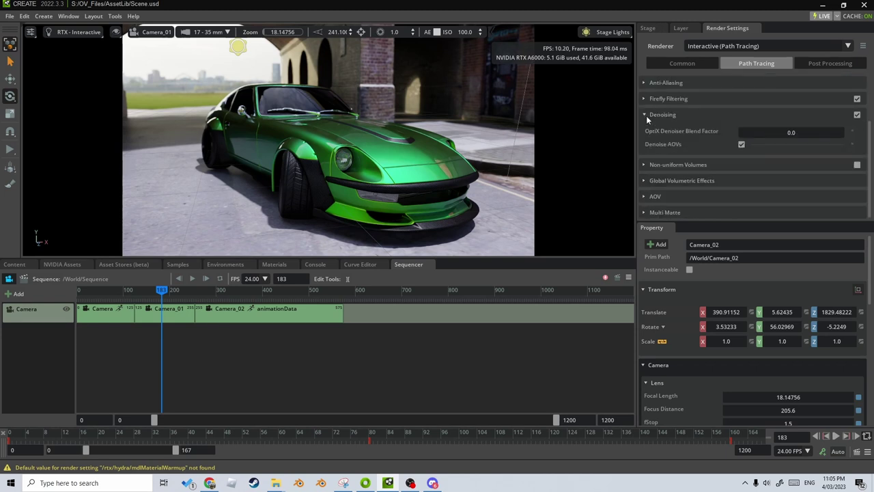
click(646, 115)
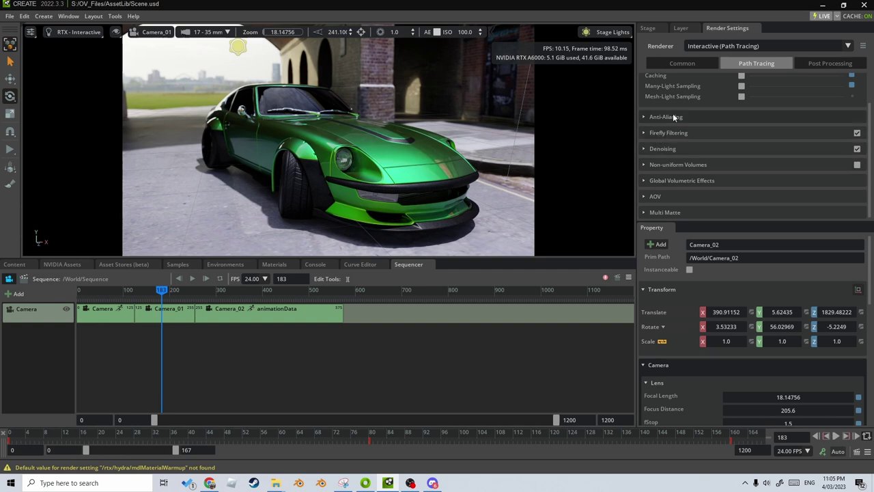
scroll(665, 148, up, 2)
click(646, 95)
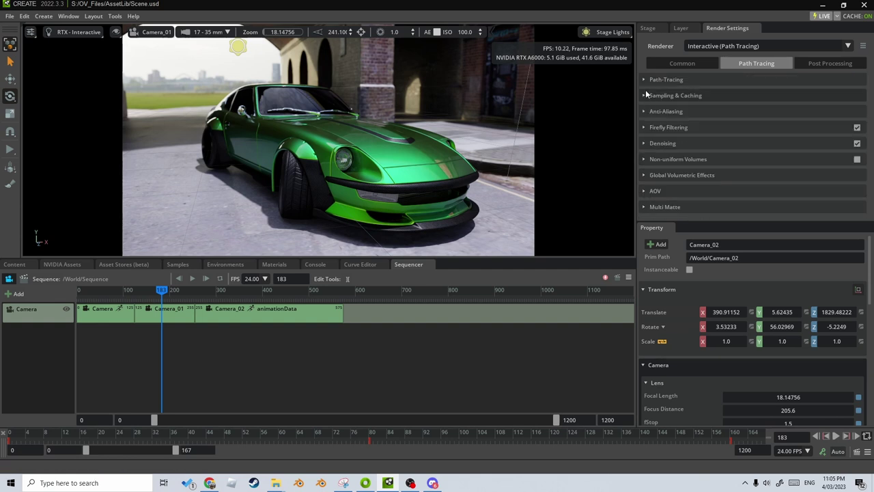
Step: Enable Auto Exposure in the post processing settings and try Color Correction on the render
click(808, 63)
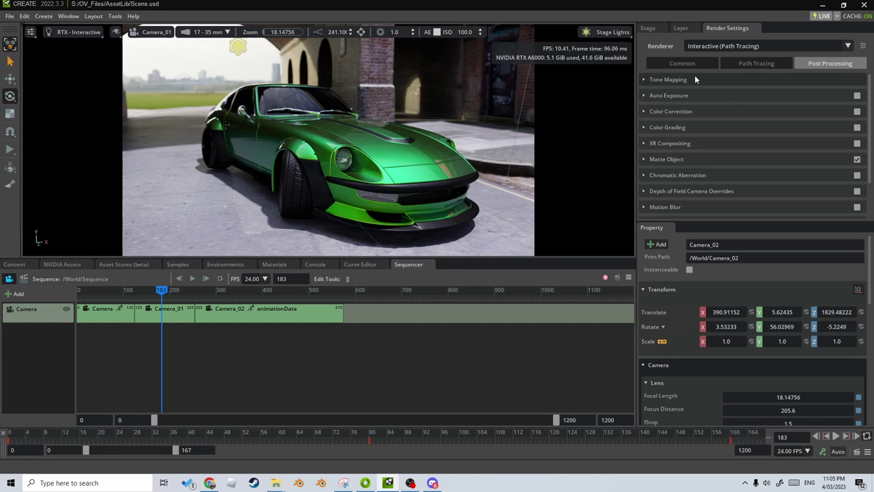
click(858, 96)
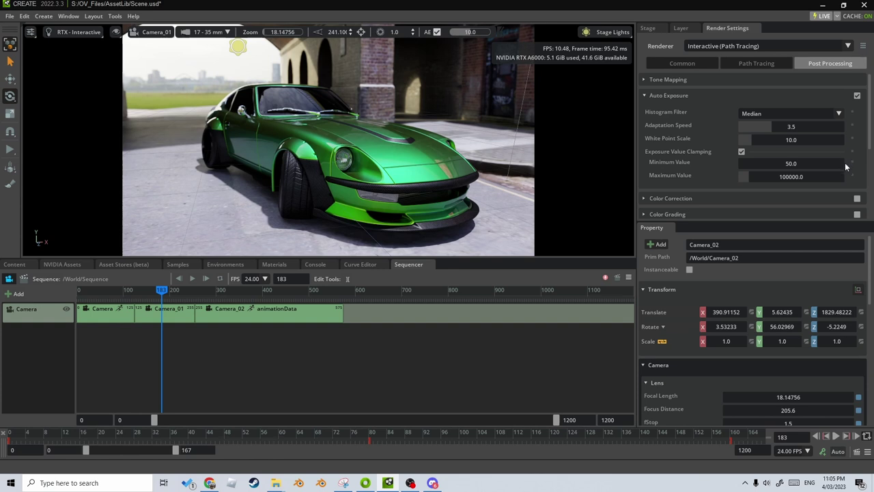
click(857, 199)
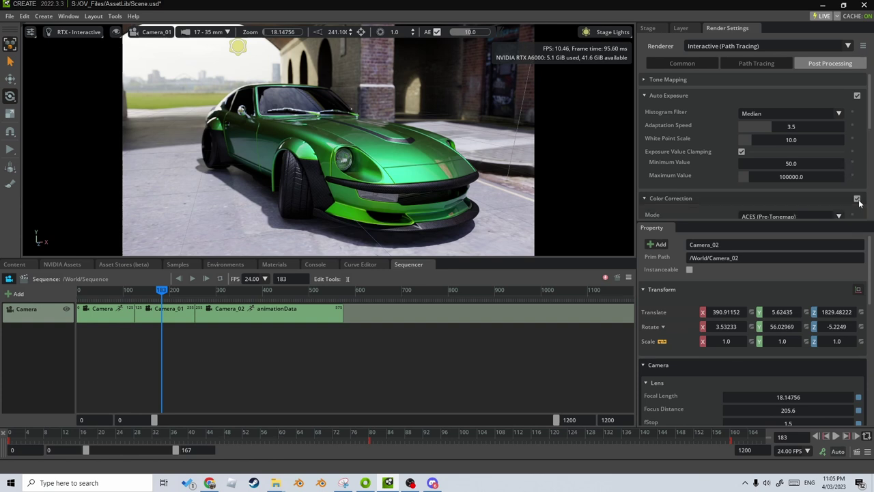
click(857, 200)
scroll(676, 176, down, 2)
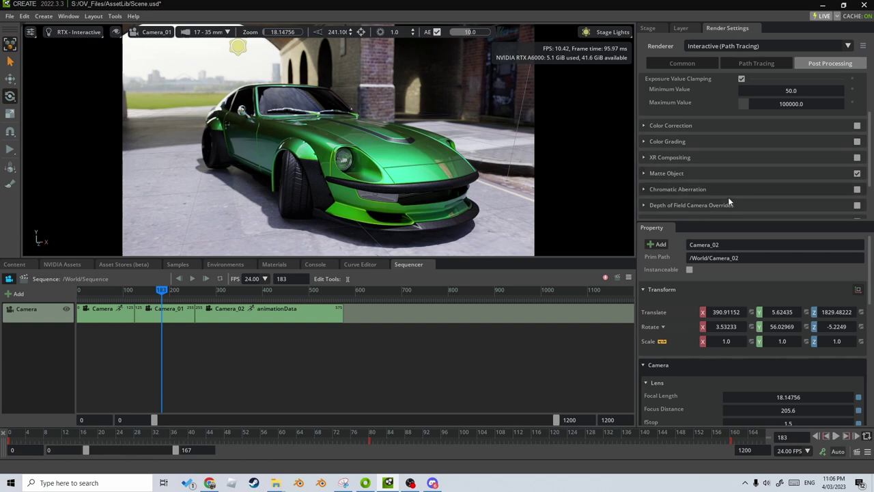
scroll(688, 189, down, 2)
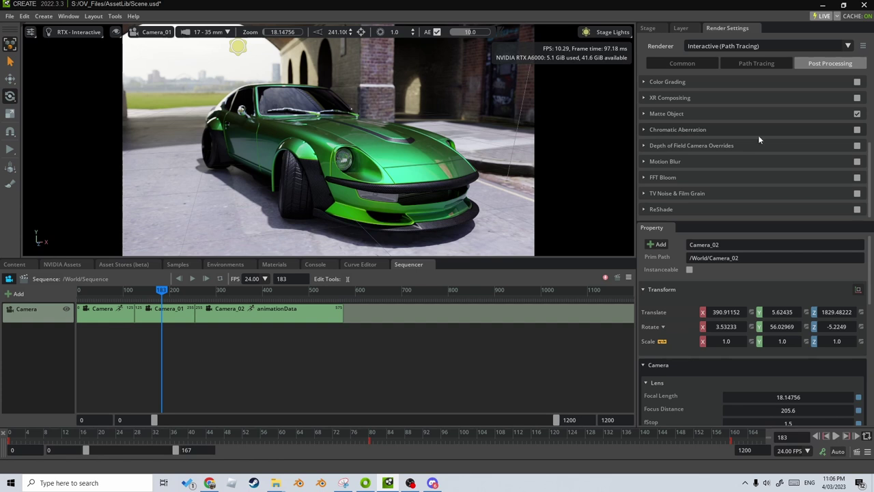
Step: Enable Chromatic Aberration in the post processing settings and set its red, green and blue strengths to 0.01
click(857, 129)
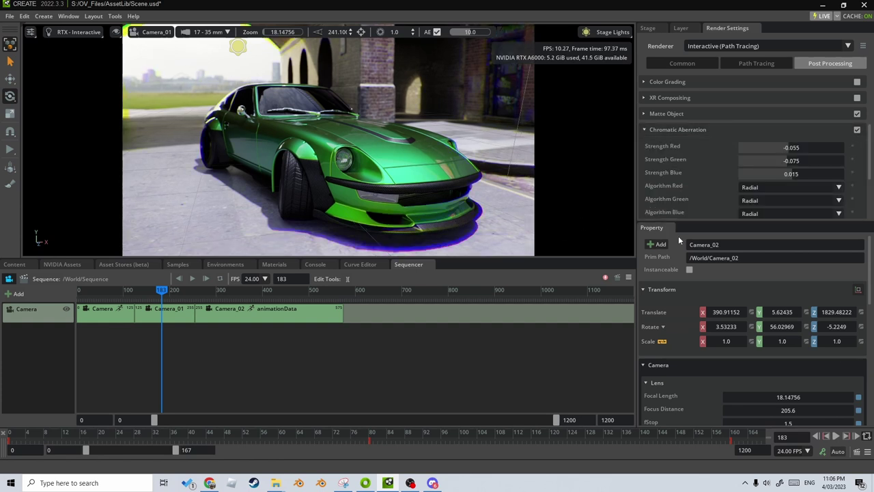
scroll(688, 193, down, 1)
scroll(689, 195, up, 1)
double_click(783, 147)
text(0.01)
key(Return)
double_click(782, 159)
text(0.01)
key(Return)
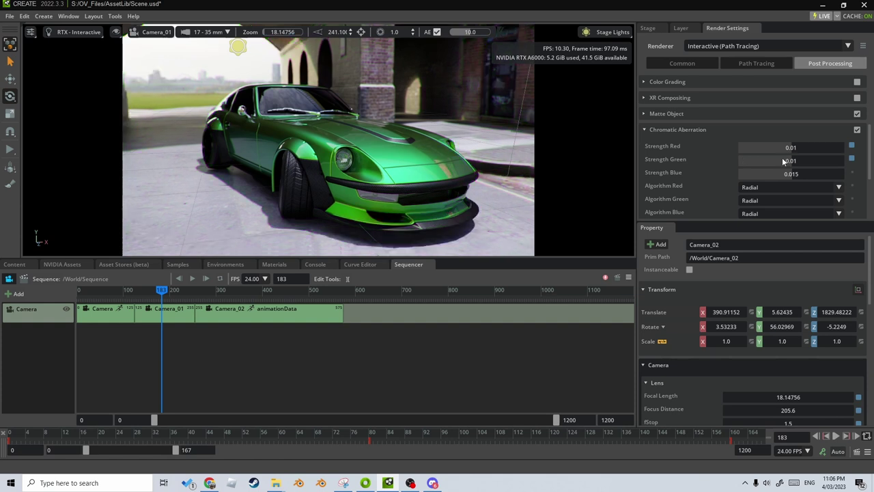
click(787, 173)
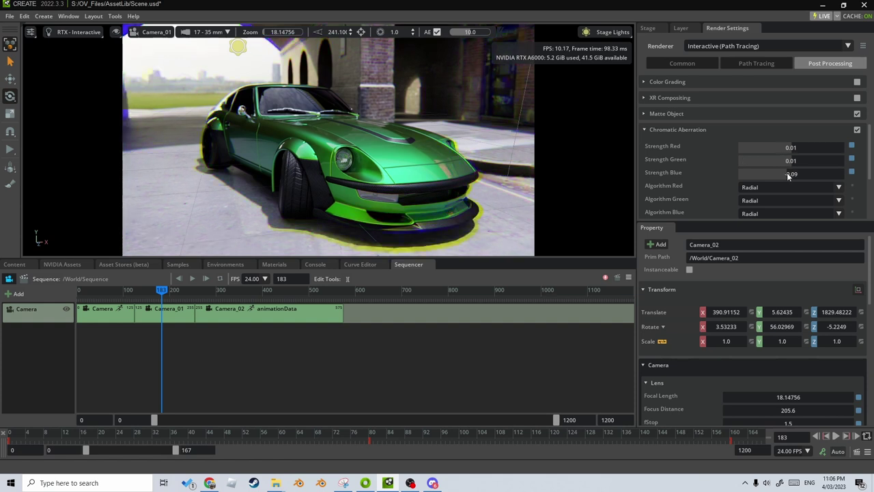
double_click(787, 174)
text(0.01)
key(Return)
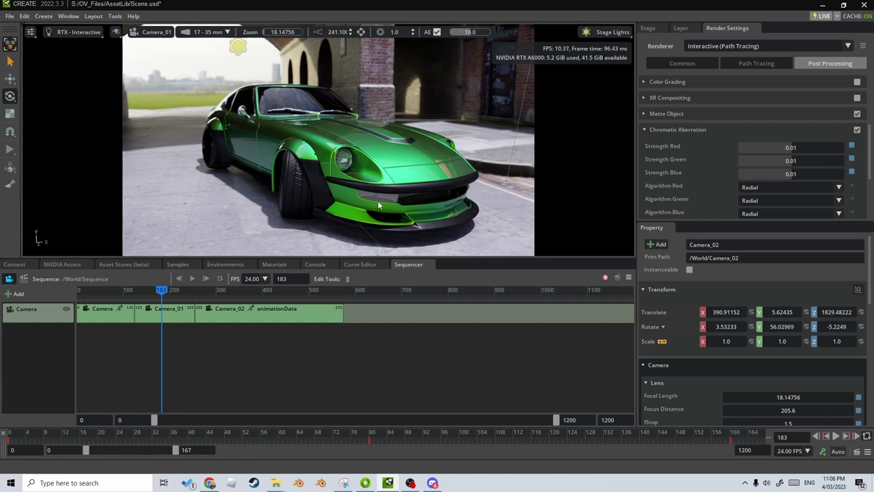
Step: Set the Chromatic Aberration blue and green strengths to -0.01
double_click(776, 174)
key(Left)
text(-)
key(Return)
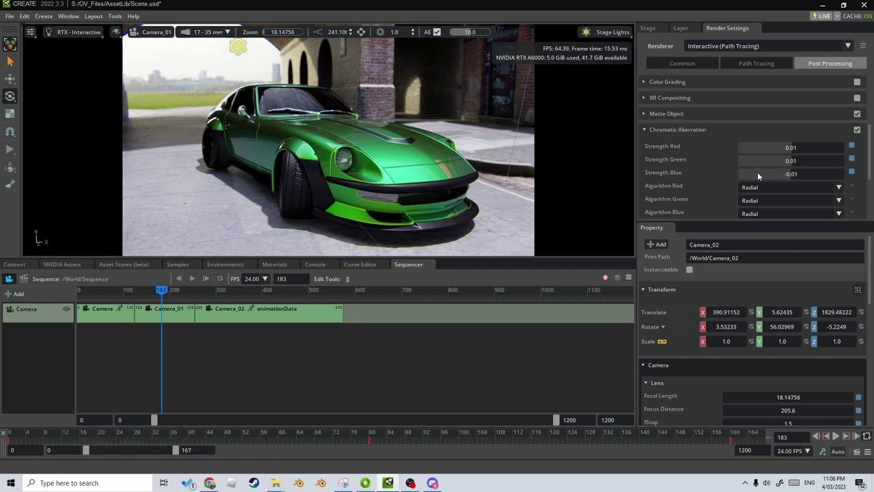
double_click(775, 160)
key(Home)
text(-)
key(Return)
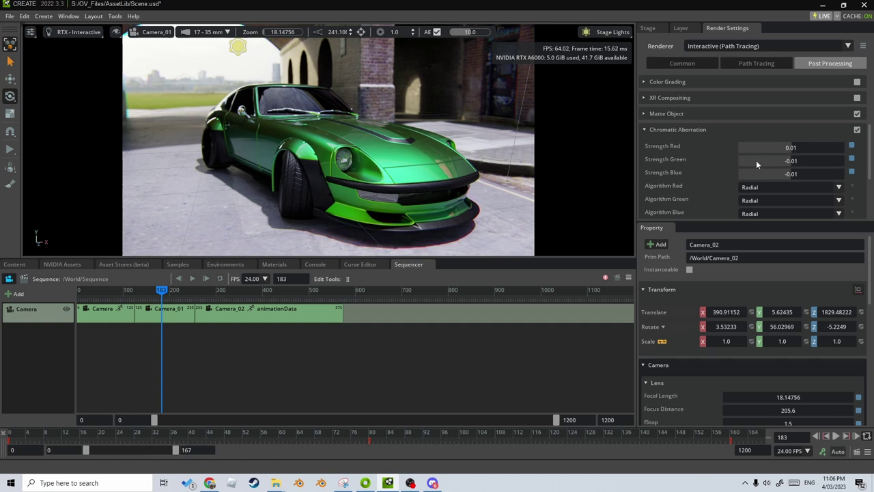
Step: Set the Chromatic Aberration red strength to -0.01 and blue strength to -0.03, checking the result near frame 543
double_click(774, 146)
key(Home)
text(-)
key(Return)
drag(162, 290, 330, 291)
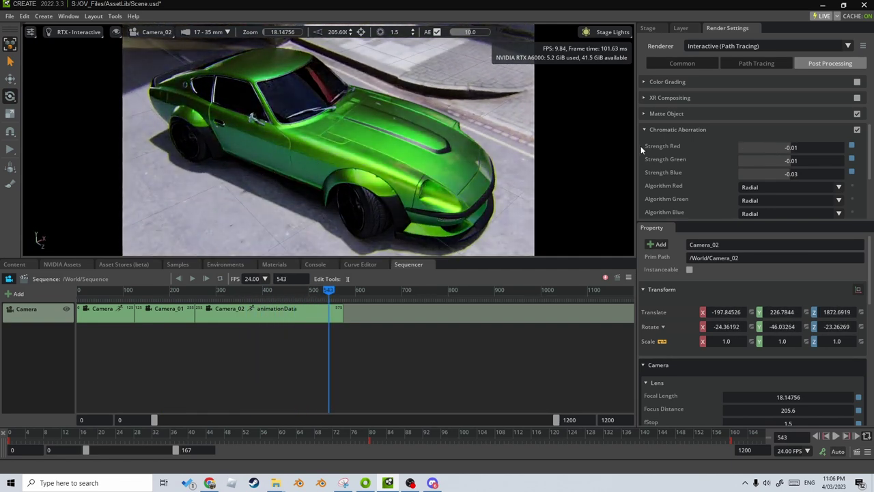
click(643, 130)
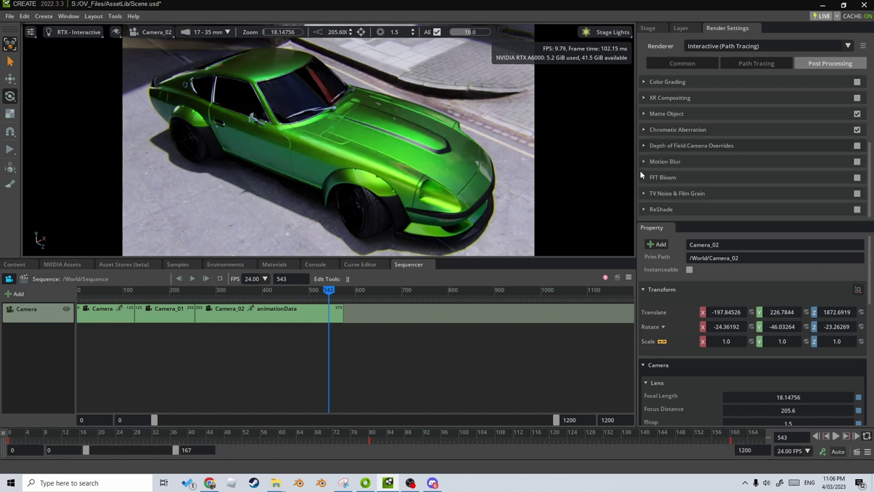
Step: Enable Motion Blur and FFT Bloom in the post processing settings
click(857, 162)
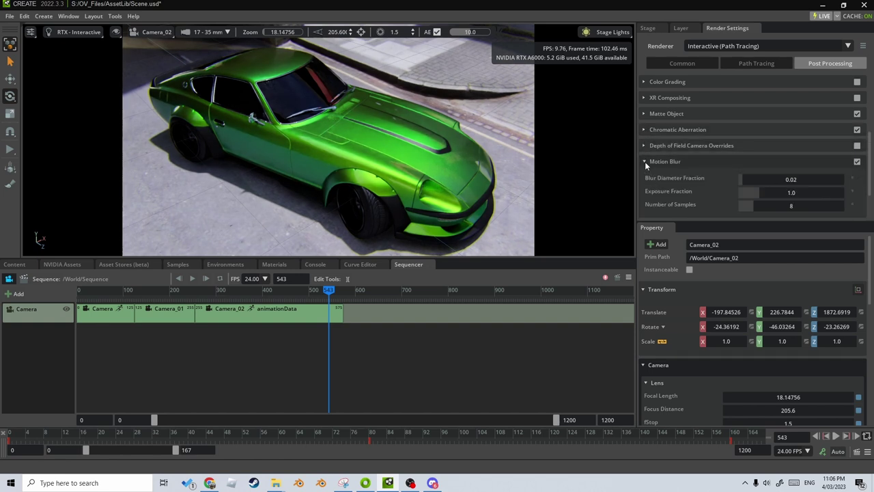
click(645, 161)
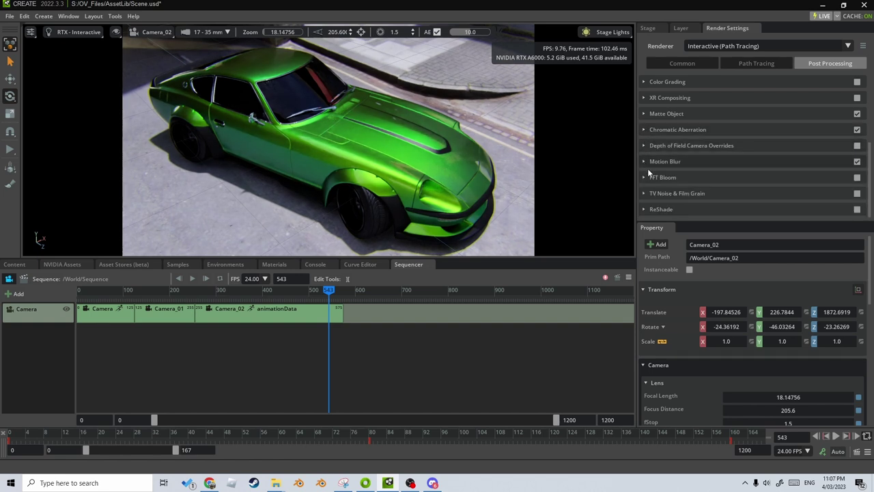
click(857, 177)
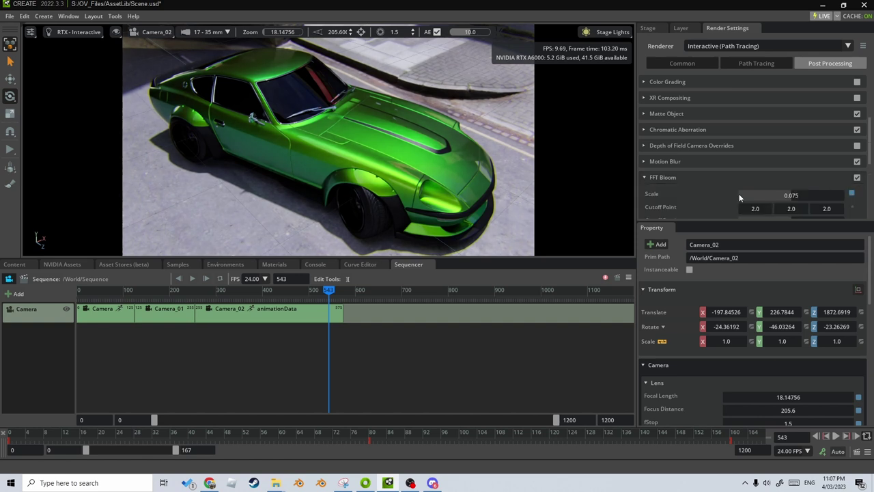
Step: Preview the bloom near frame 202, set the FFT Bloom scale to 0.03 and collapse its section
drag(329, 290, 170, 291)
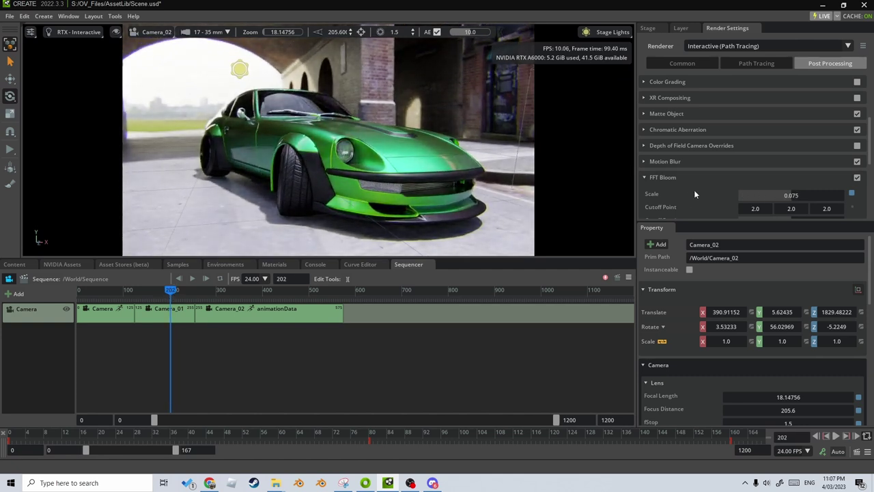
scroll(710, 190, down, 2)
scroll(764, 208, down, 3)
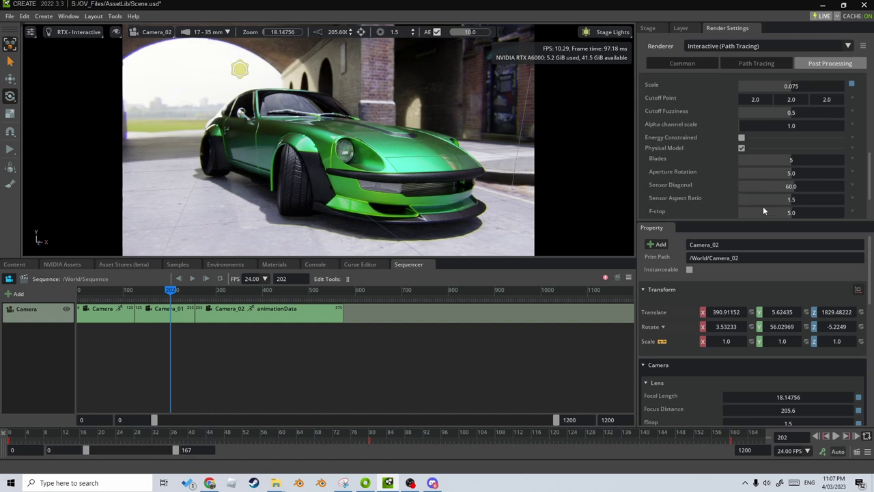
scroll(778, 204, up, 4)
double_click(811, 179)
text(0.03)
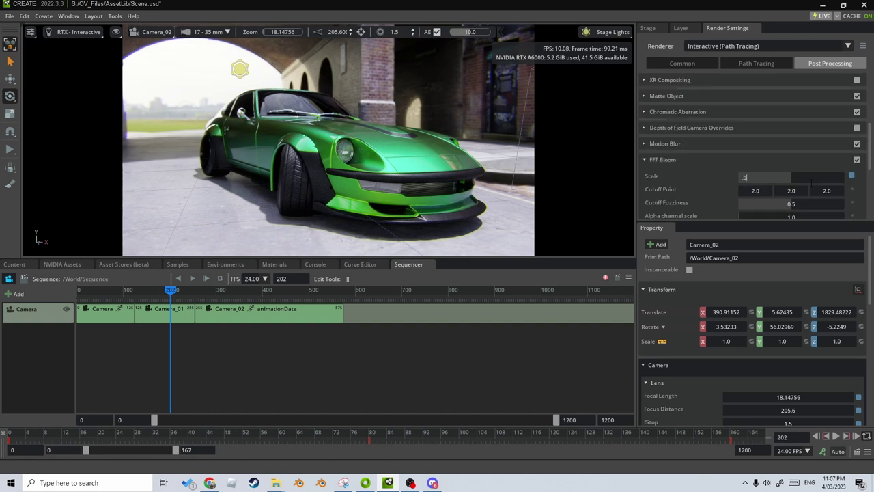
key(Return)
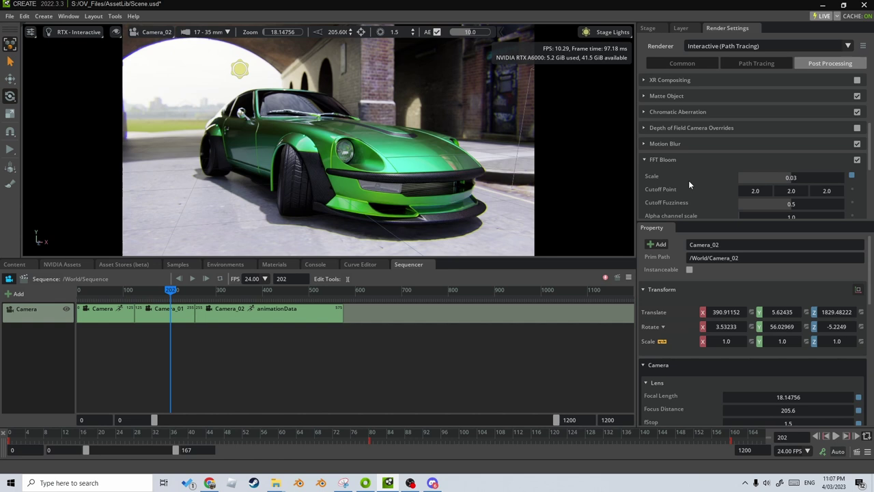
scroll(688, 179, down, 3)
scroll(687, 162, up, 1)
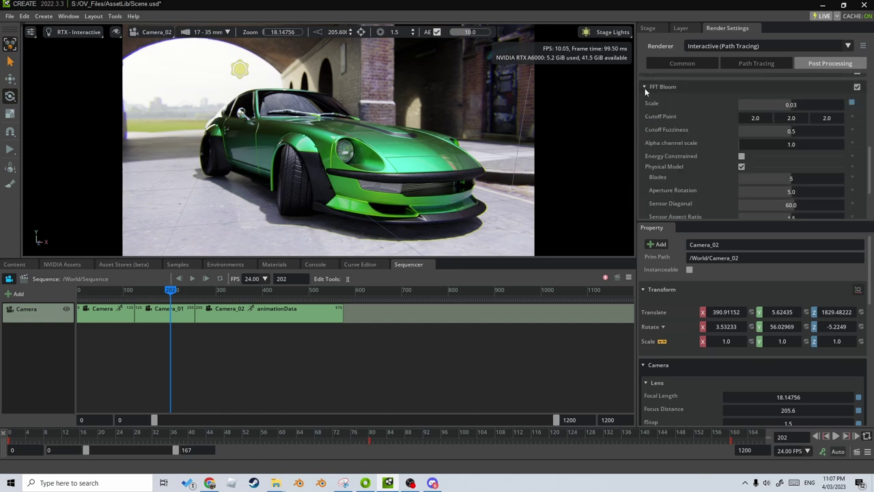
click(644, 91)
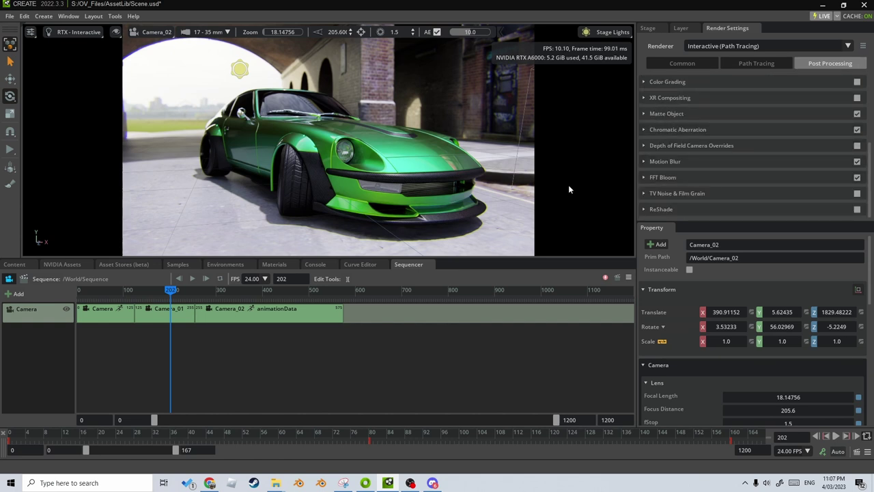
Step: Save Scene.usd and open the Movie Capture window, placing it clear of the car in the viewport
key(ctrl+s)
key(Return)
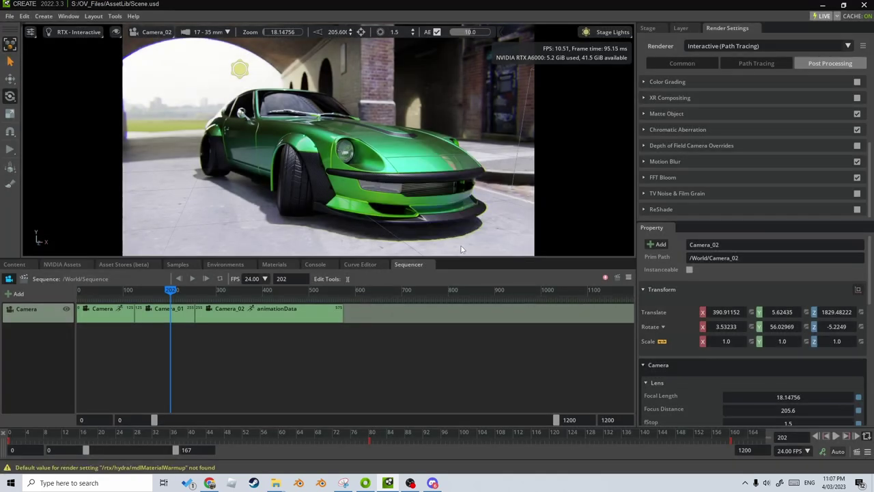
click(69, 16)
mouse_move(88, 64)
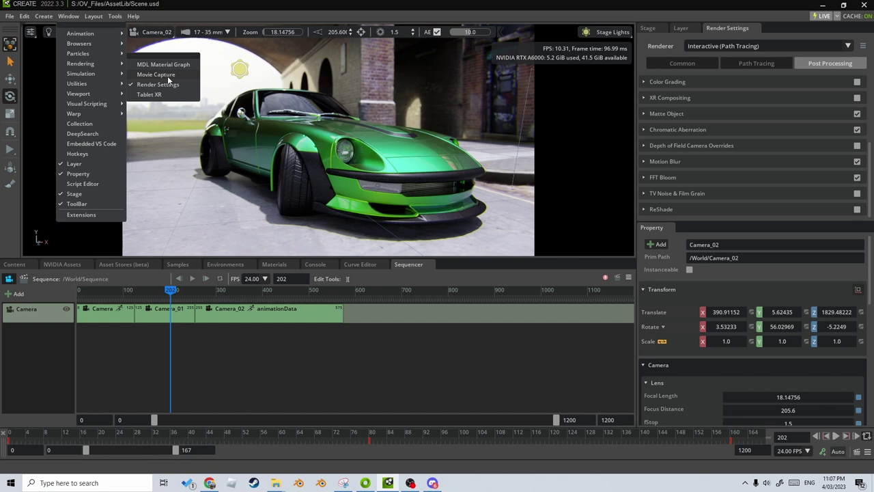
click(167, 76)
drag(155, 45, 570, 86)
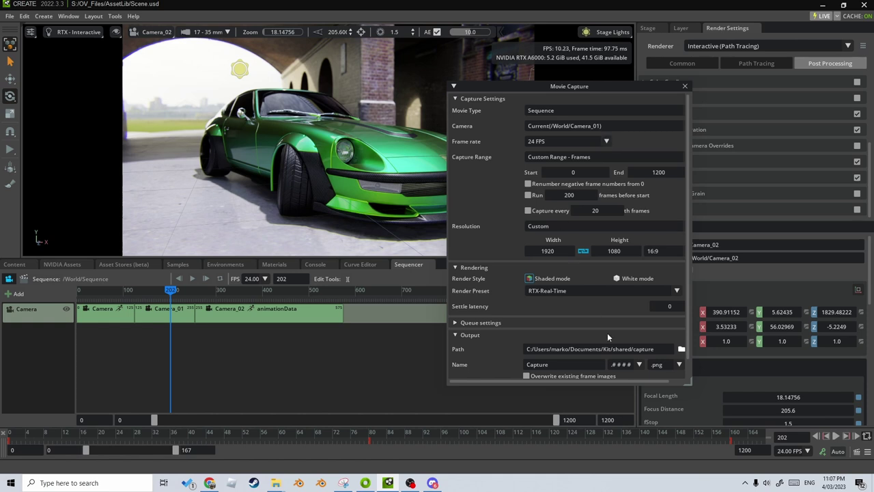
Step: Set the movie capture to 25 FPS at HD resolution, with the custom frame range ending at 575
click(805, 452)
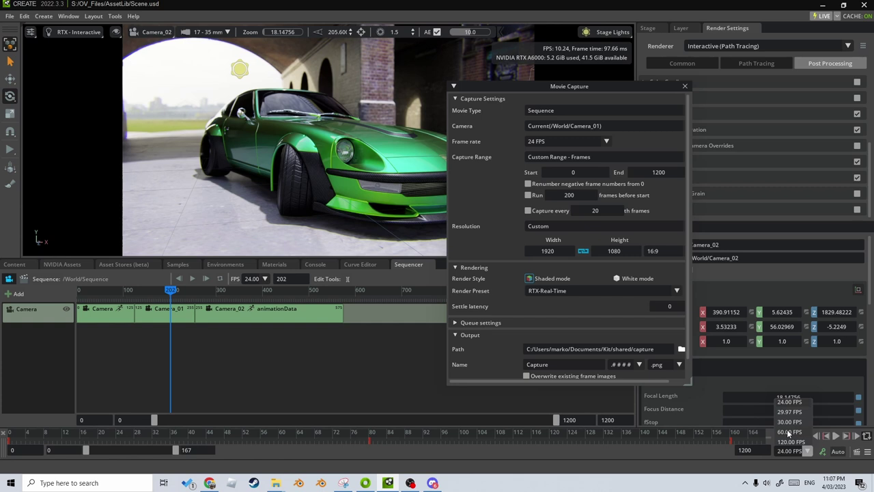
click(789, 455)
click(784, 456)
click(784, 456)
click(784, 455)
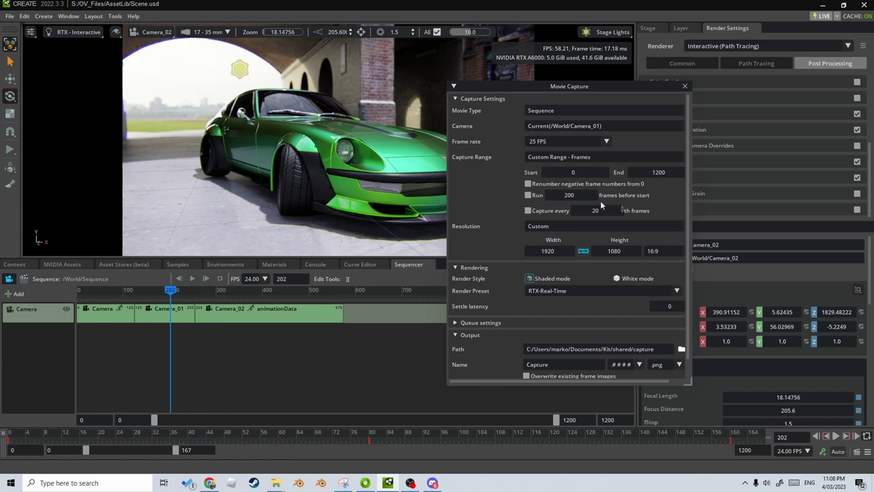
click(650, 172)
text(575)
key(Return)
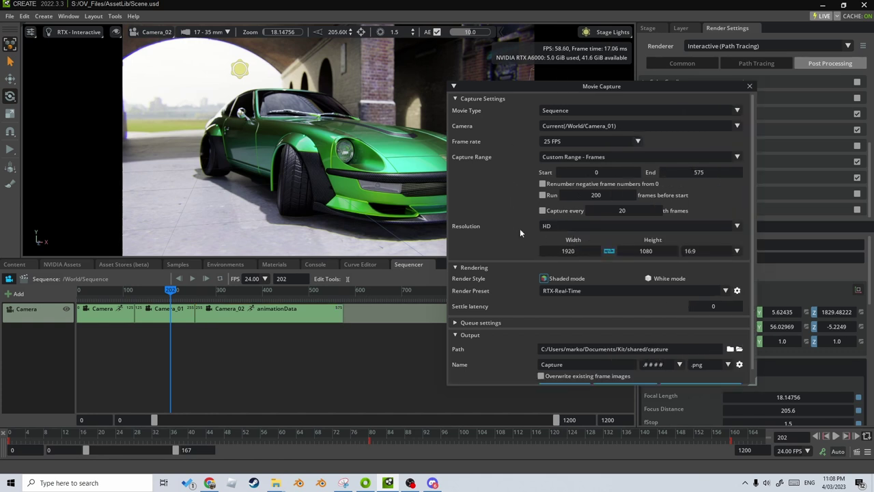
Step: Choose the RTX-Interactive (Path Tracing) render preset for the capture and set the motion blur subframes per frame to 256
scroll(517, 229, down, 1)
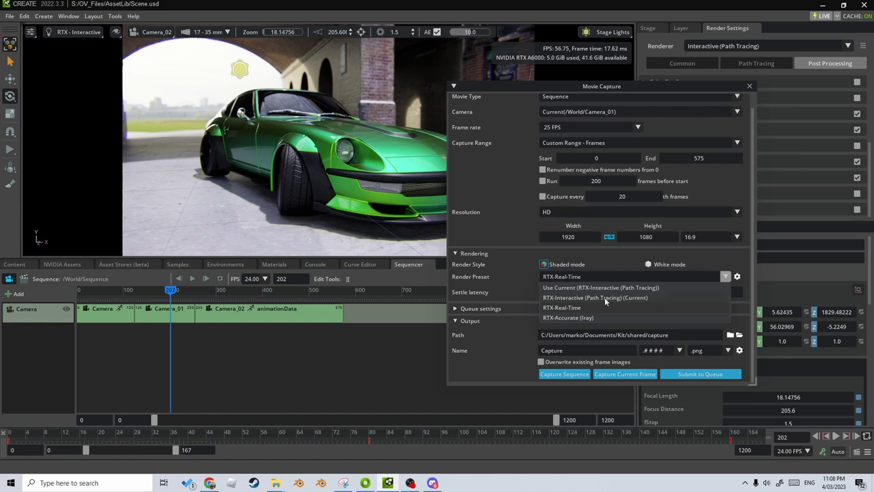
click(604, 297)
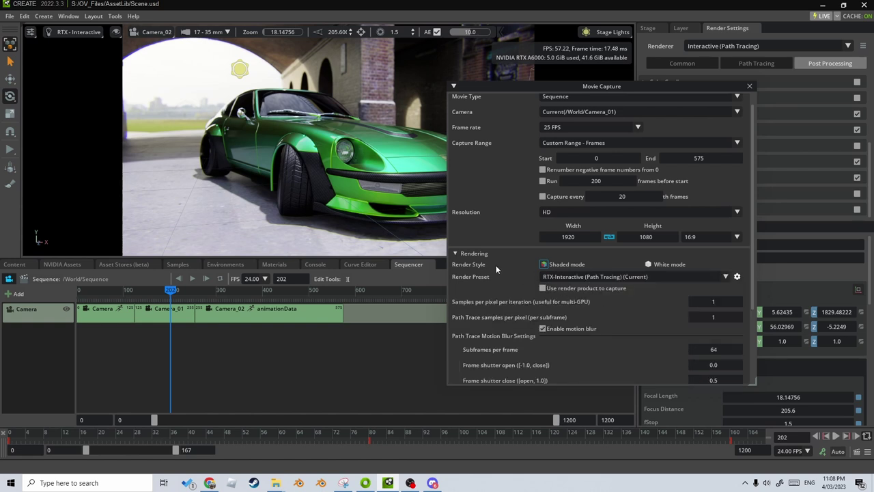
scroll(496, 265, down, 1)
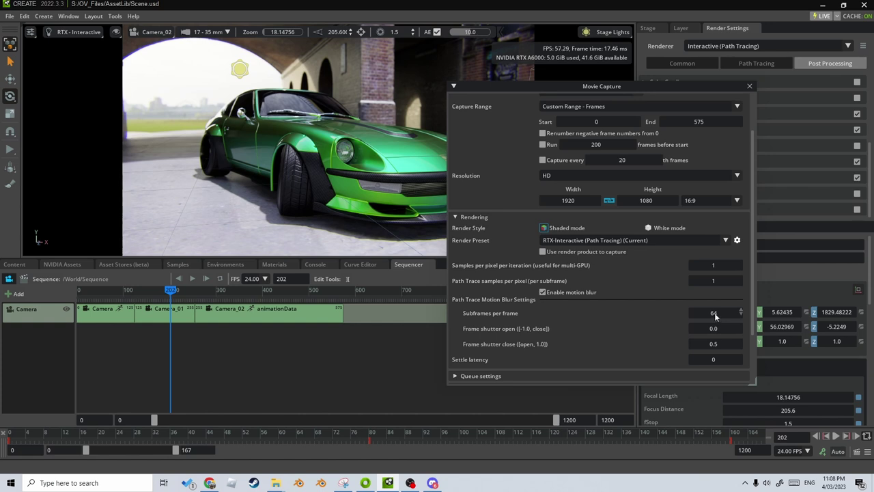
double_click(714, 313)
text(256)
key(Return)
scroll(608, 289, down, 2)
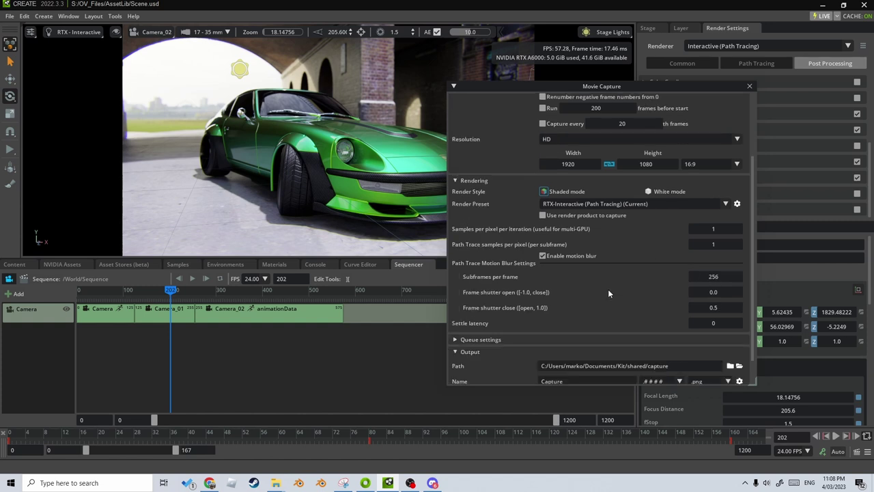
Step: Set the capture output path to S:/OV_Files/Render/SweetCar and reselect the RTX-Interactive (Path Tracing) preset
scroll(711, 336, down, 1)
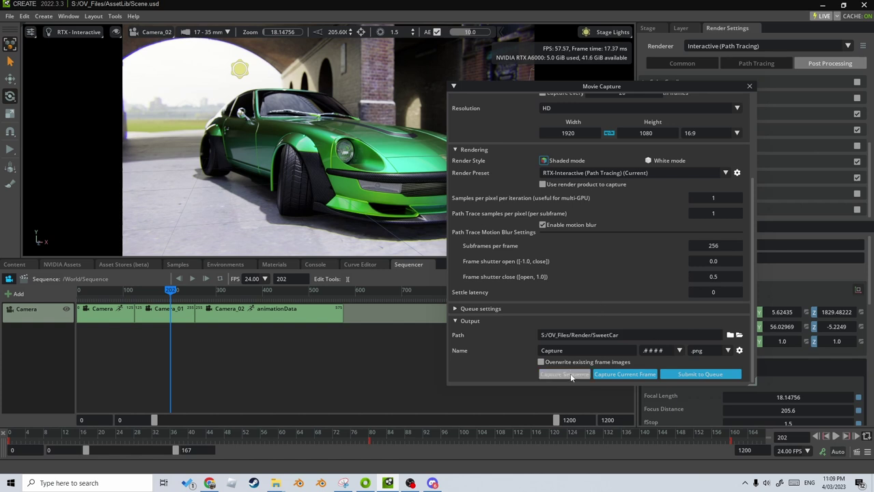
click(575, 174)
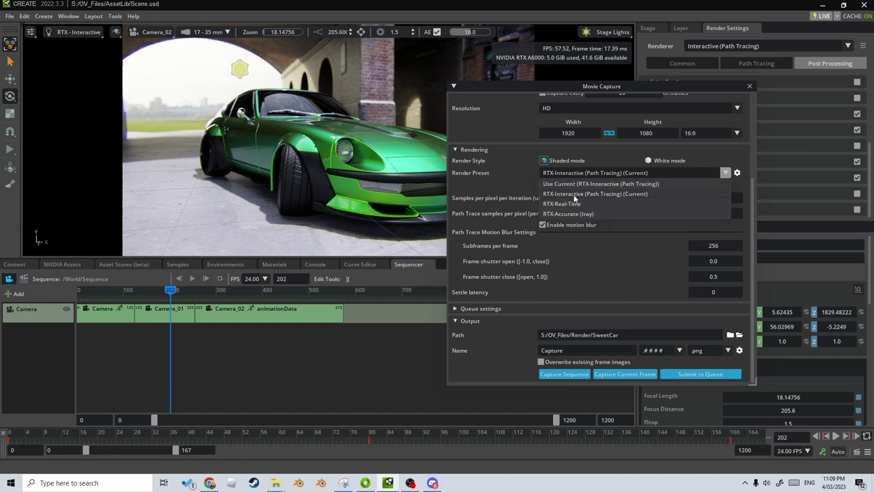
click(567, 194)
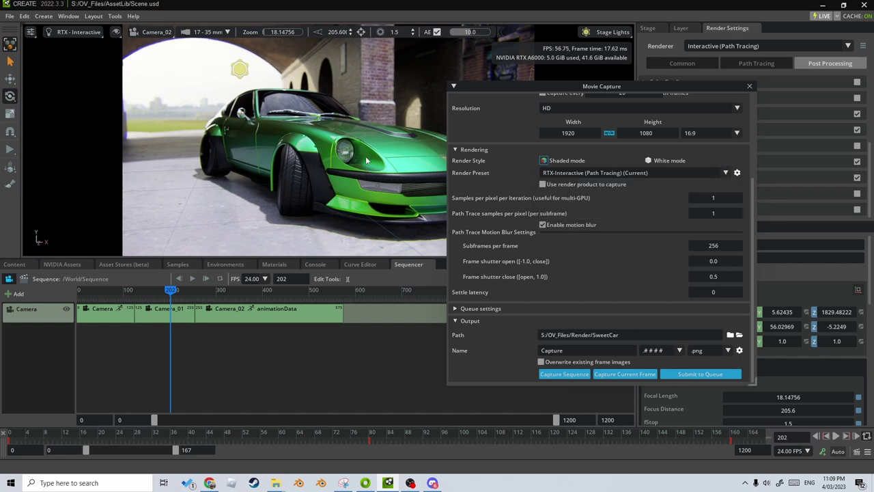
Step: With the viewport switched to RTX - Real-Time, start capturing the sequence using the RTX-Interactive (Path Tracing) preset
click(81, 33)
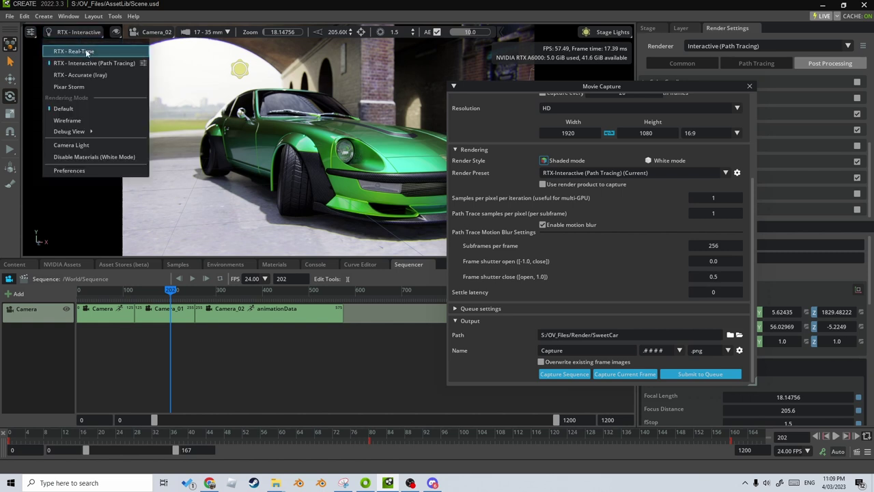
click(86, 52)
click(582, 276)
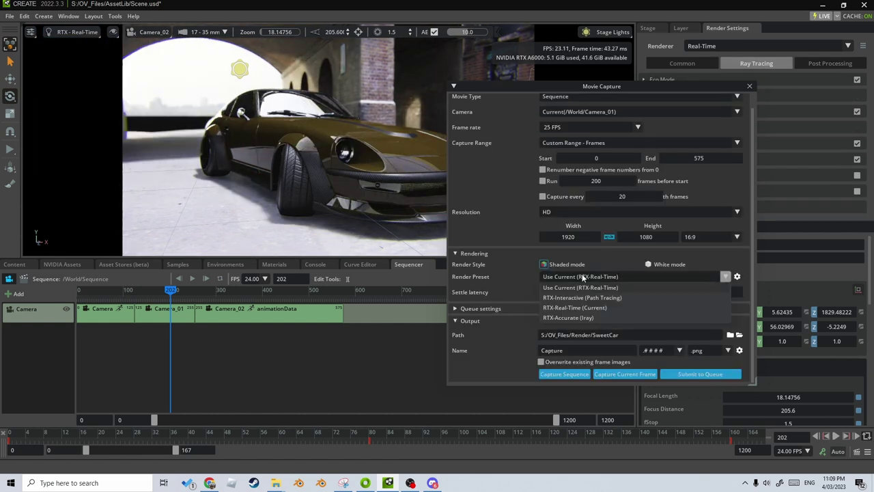
click(582, 298)
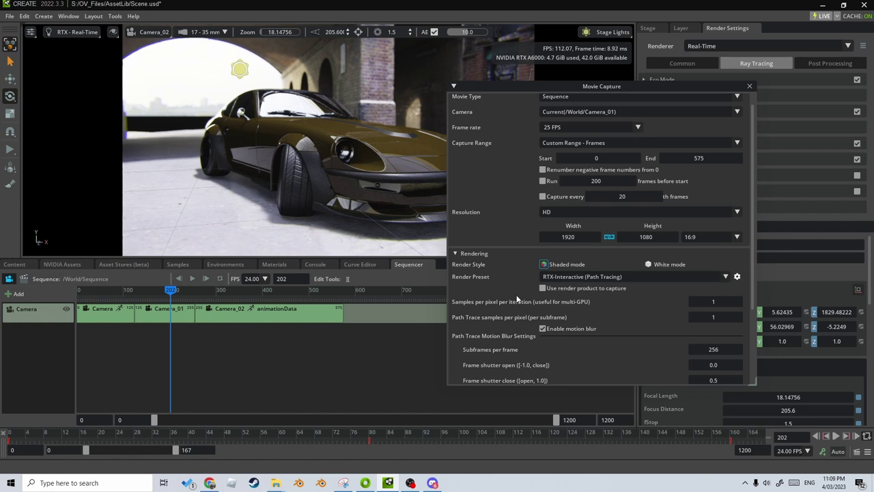
scroll(516, 294, down, 3)
click(563, 377)
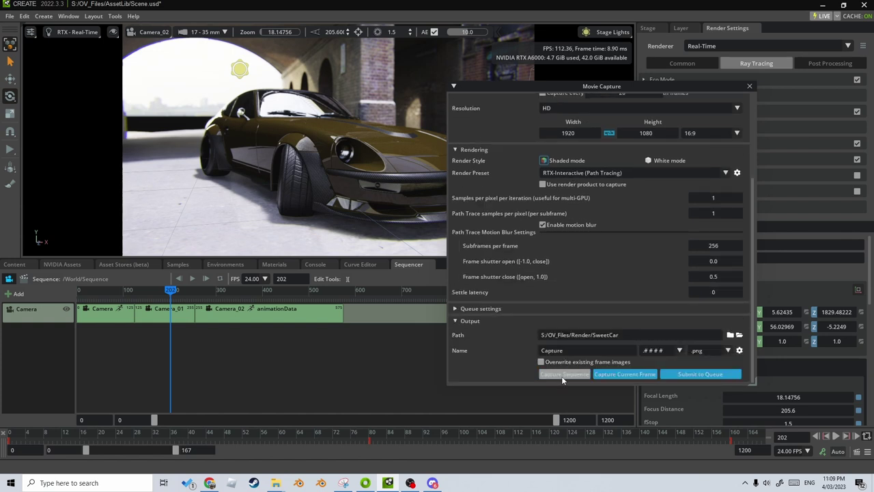